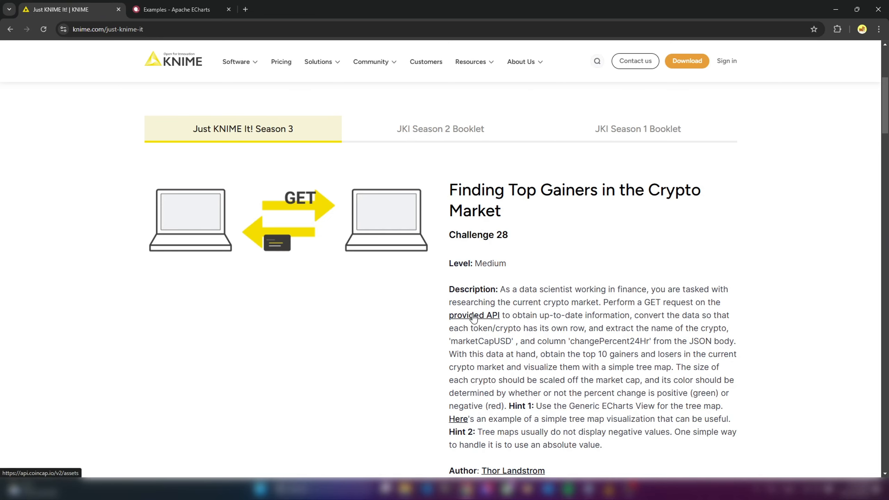
# Open the provided API from the challenge description and examine the id and rank fields of the first crypto record
pyautogui.click(474, 317)
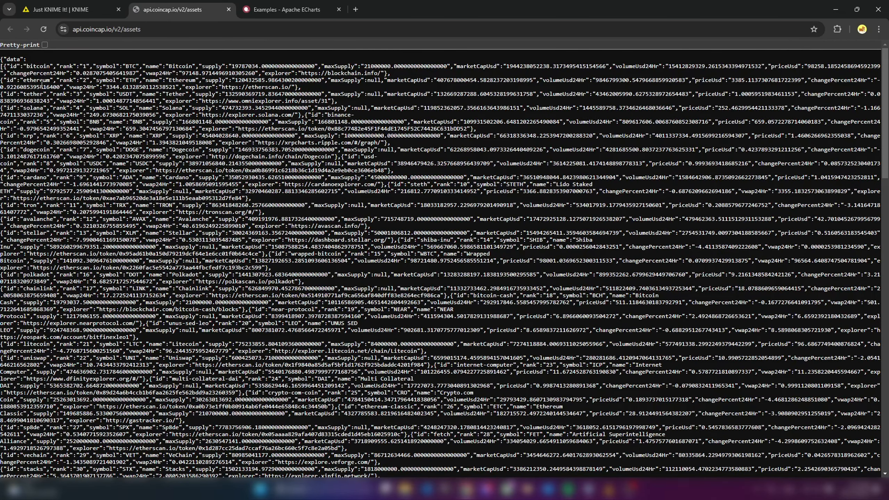
pyautogui.doubleClick(39, 66)
pyautogui.doubleClick(15, 66)
pyautogui.moveTo(53, 66); pyautogui.dragTo(24, 67)
pyautogui.moveTo(90, 67); pyautogui.dragTo(60, 65)
# Return to the Challenge 28 page and review the required fields, the top 10 gainers and losers, and the tree map requirement
pyautogui.click(86, 9)
pyautogui.scroll(-1, 611, 293)
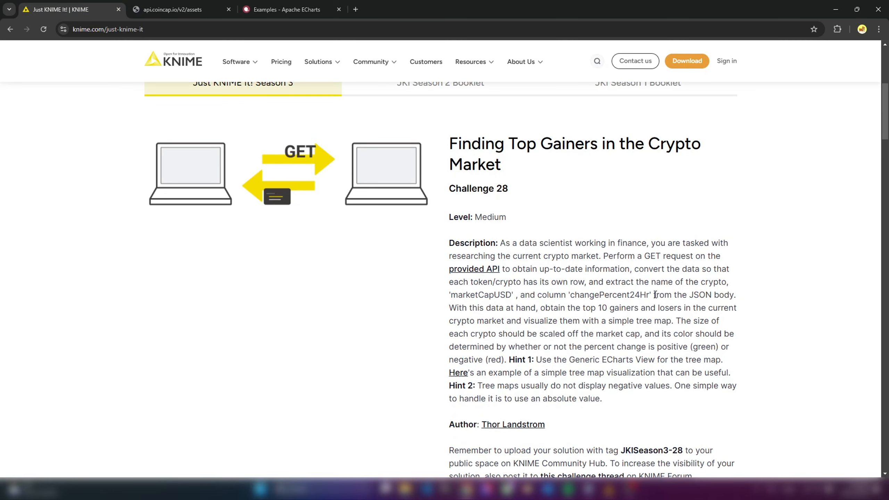
pyautogui.moveTo(650, 282); pyautogui.dragTo(733, 282)
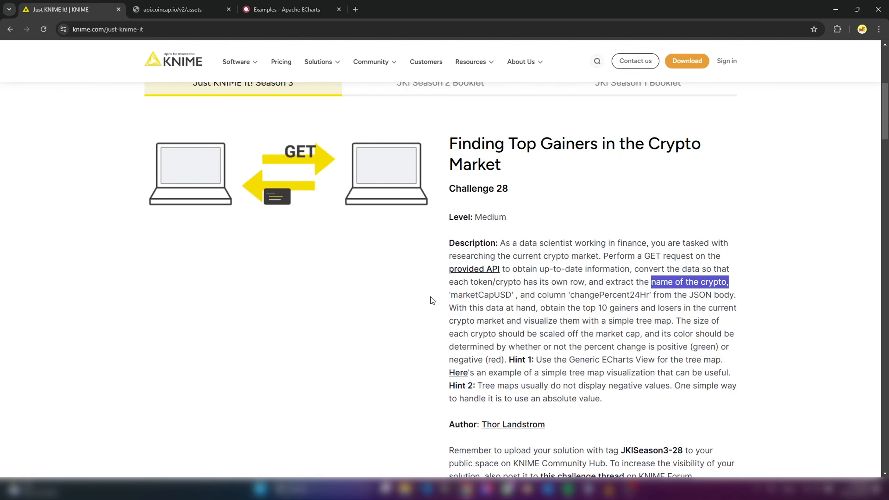
pyautogui.moveTo(449, 295); pyautogui.dragTo(512, 295)
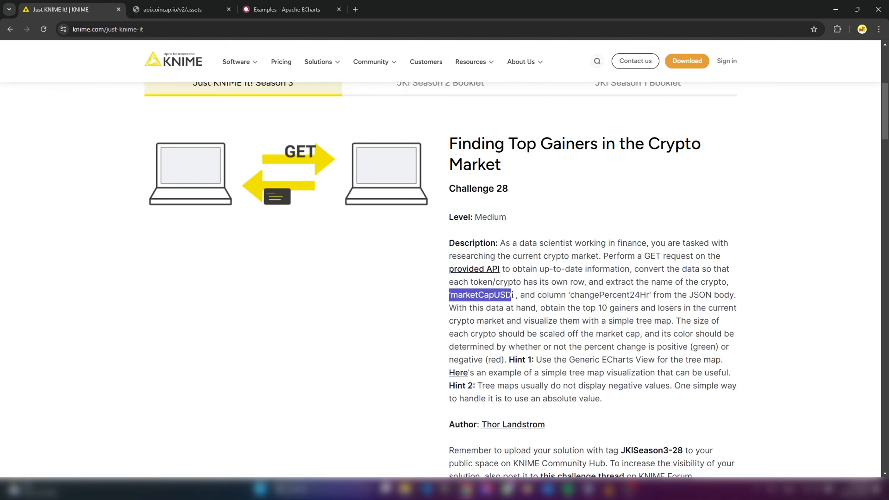
pyautogui.moveTo(569, 295); pyautogui.dragTo(650, 294)
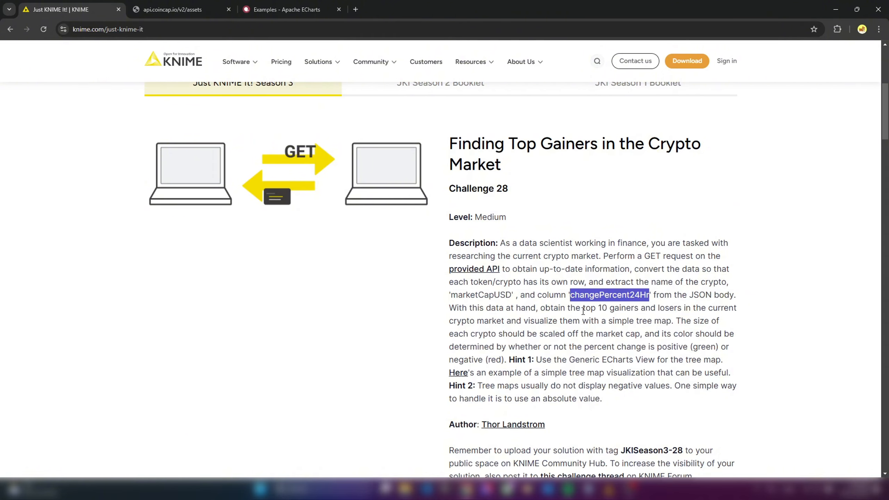
pyautogui.moveTo(599, 307); pyautogui.dragTo(678, 308)
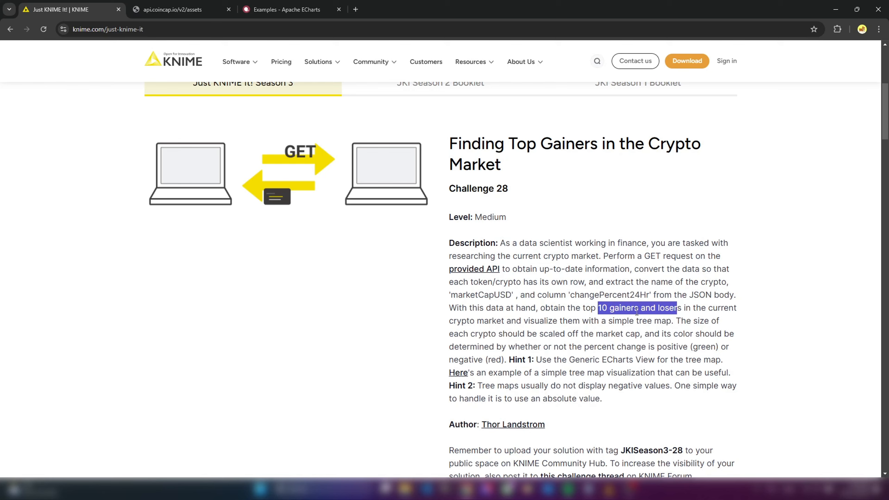
pyautogui.click(580, 320)
pyautogui.moveTo(527, 319); pyautogui.dragTo(671, 319)
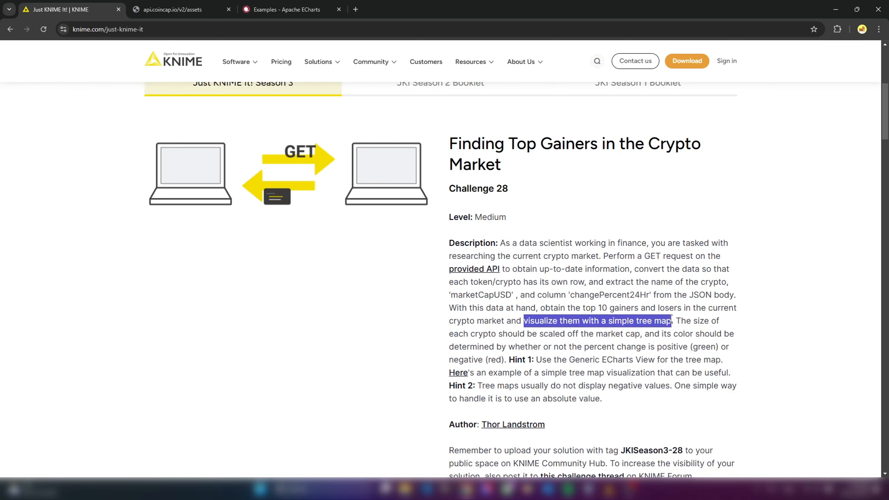
pyautogui.click(716, 317)
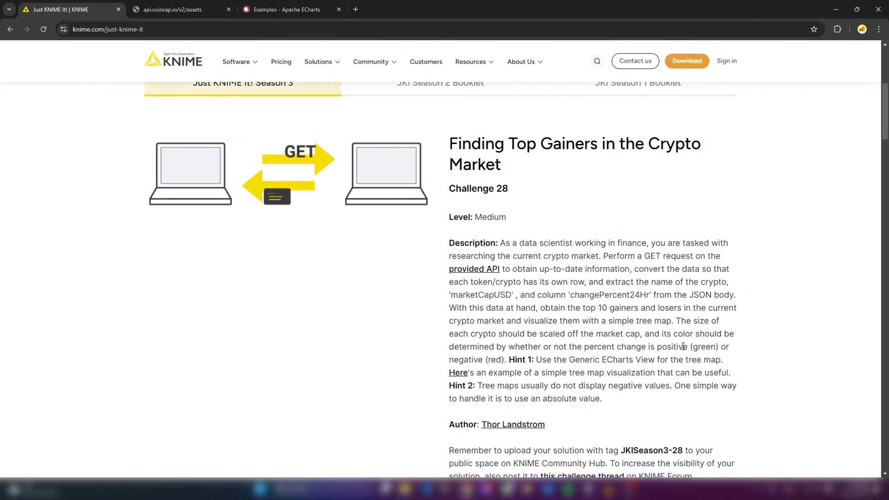
# Read the challenge's two hints on the Generic ECharts View and on handling negative values in tree maps
pyautogui.scroll(-1, 683, 347)
pyautogui.moveTo(562, 313); pyautogui.dragTo(657, 312)
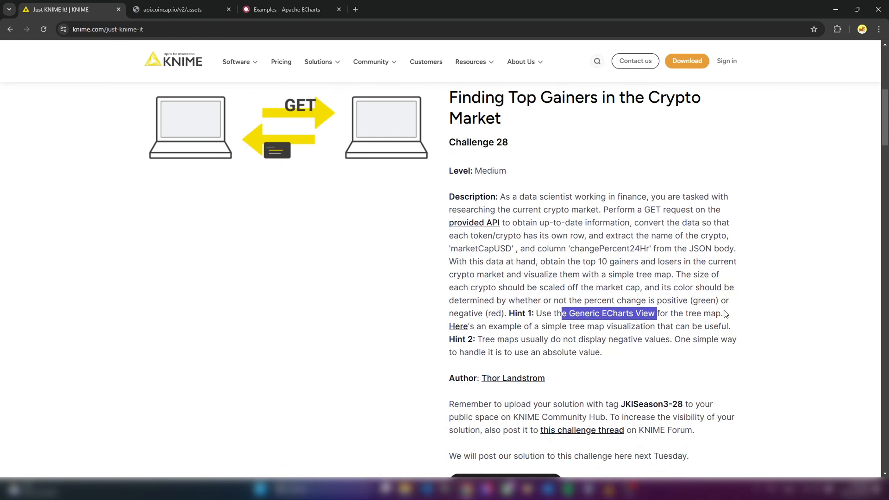
pyautogui.moveTo(475, 339); pyautogui.dragTo(729, 351)
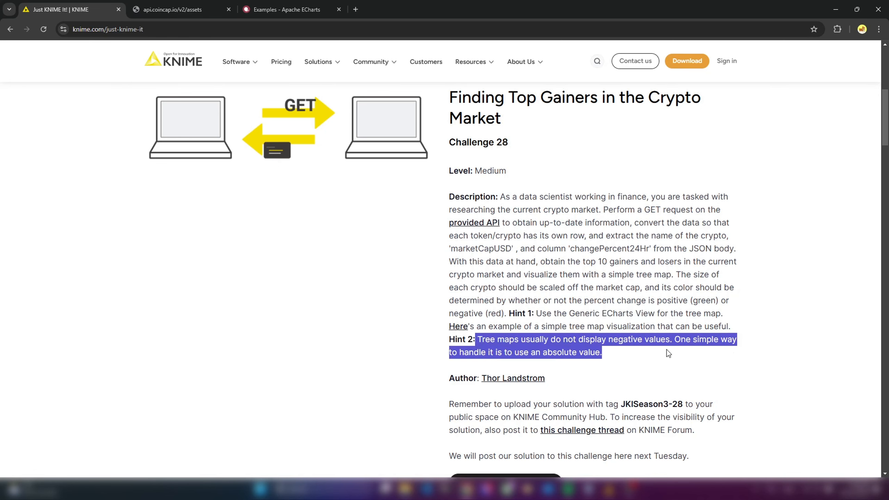
pyautogui.click(622, 323)
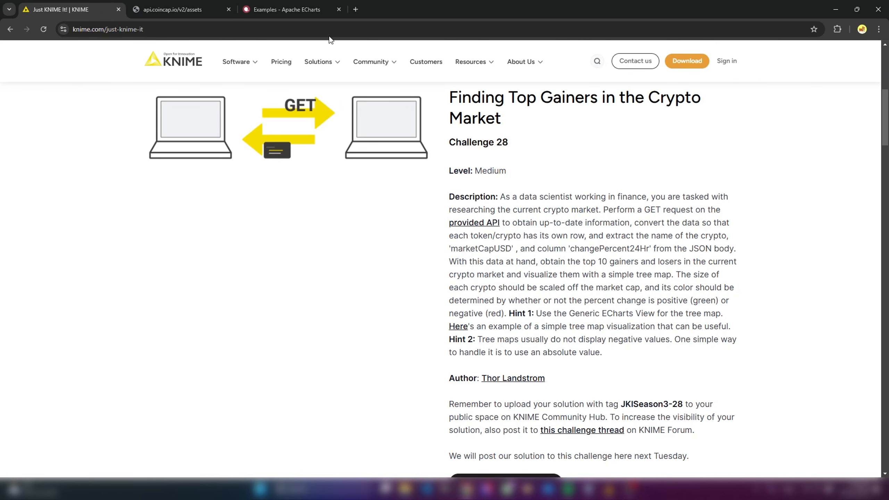
# Switch to the Apache ECharts examples page and open the Gradient Mapping example among the treemaps
pyautogui.click(270, 10)
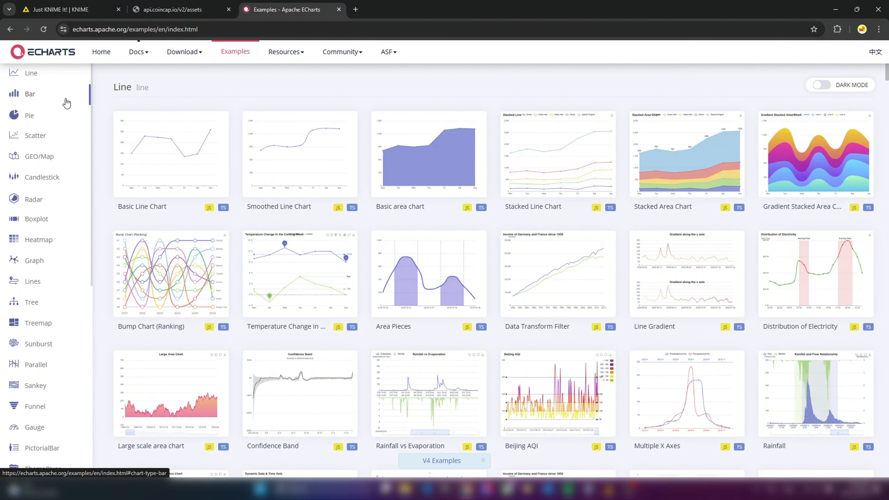
pyautogui.click(32, 327)
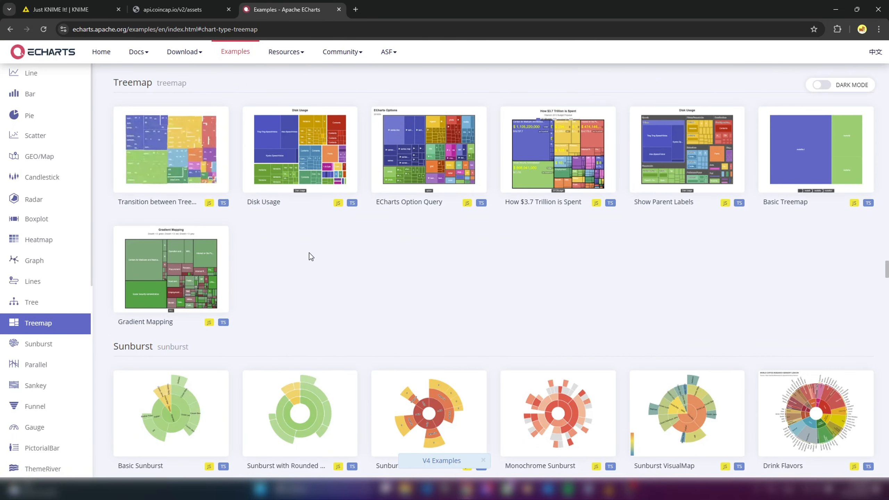
pyautogui.click(194, 254)
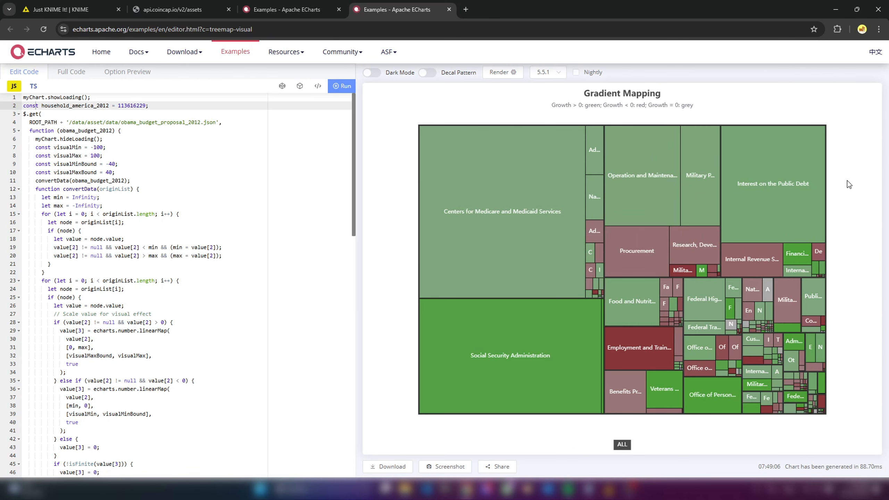
# Switch to KNIME Analytics Platform and create a folder named C28 inside JustKnimeIt > S3 in the local space
pyautogui.click(95, 10)
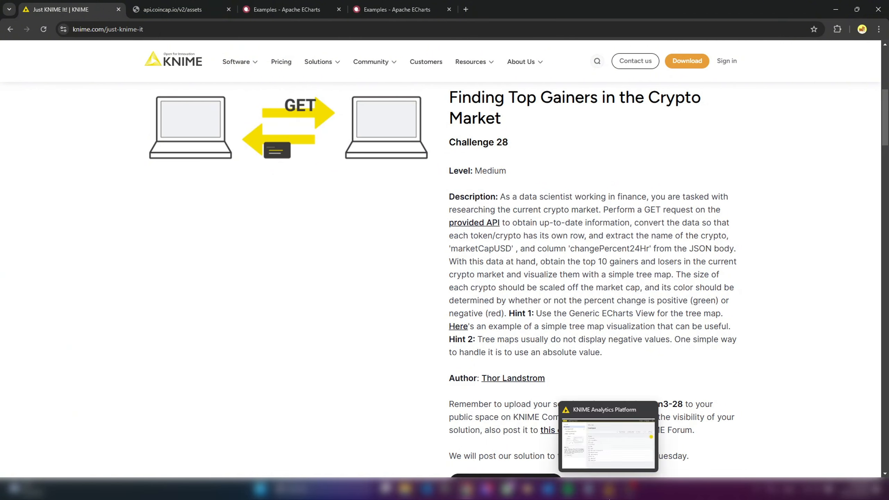
pyautogui.click(610, 490)
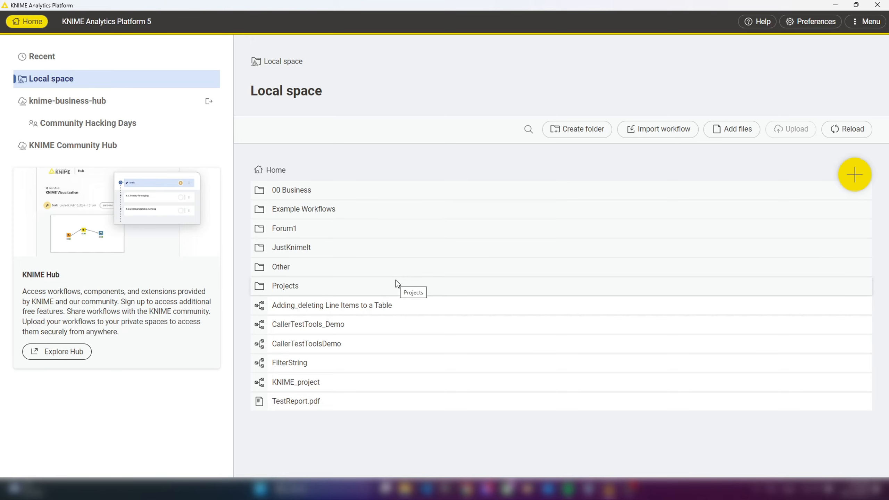
pyautogui.doubleClick(302, 249)
pyautogui.click(281, 209)
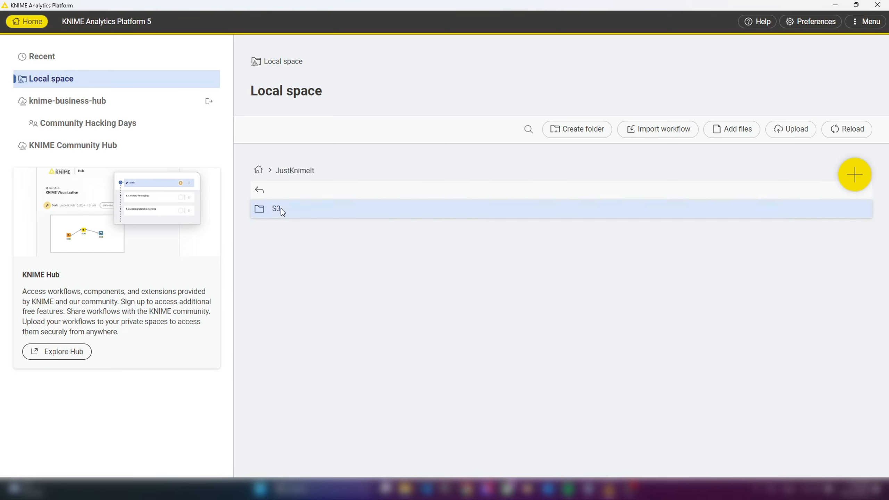
pyautogui.doubleClick(282, 210)
pyautogui.scroll(-5, 608, 297)
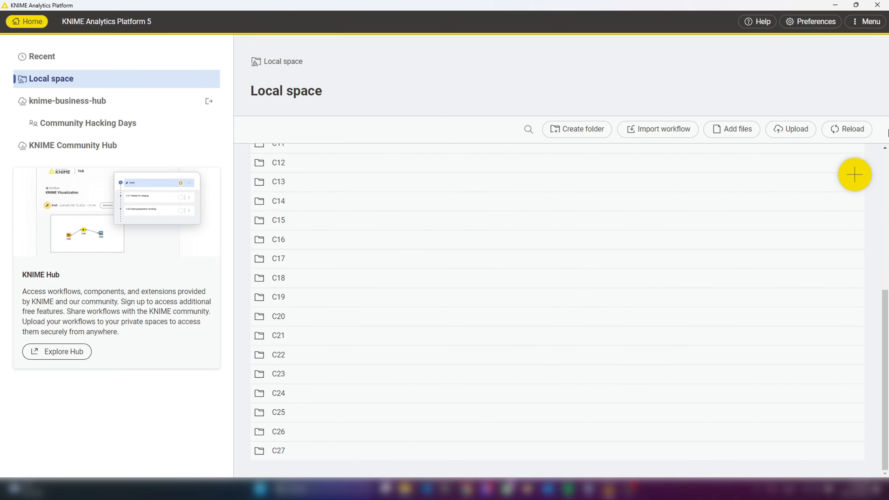
pyautogui.click(583, 135)
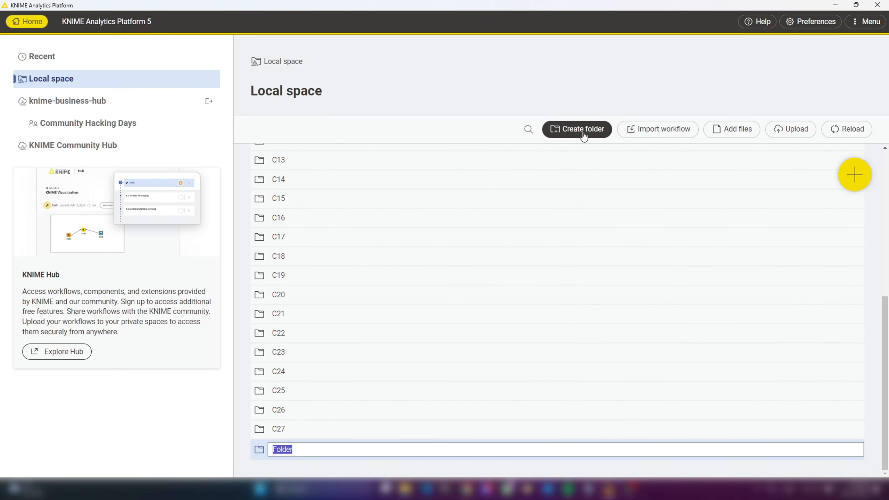
pyautogui.write('C28')
pyautogui.press('Return')
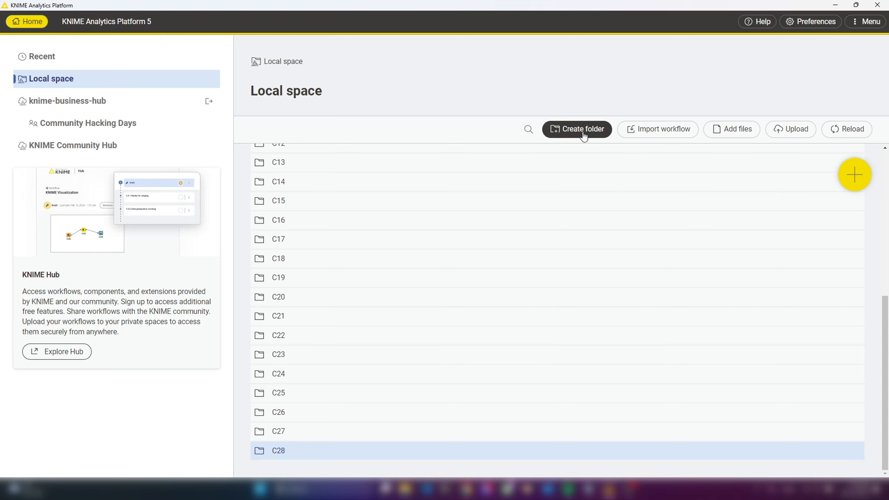
# Create a new workflow in the C28 folder, named JKI-S3-C28- followed by the author's username
pyautogui.doubleClick(277, 450)
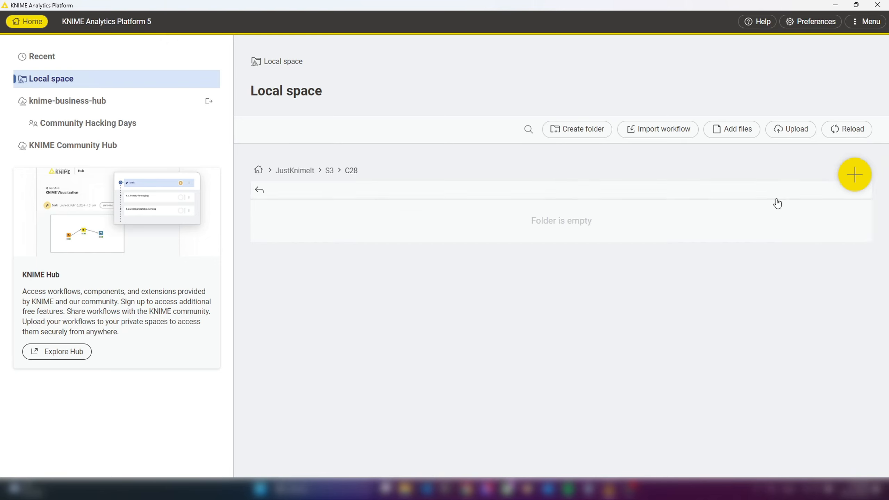
pyautogui.click(851, 178)
pyautogui.write('JKI-S3-C28-MartinD')
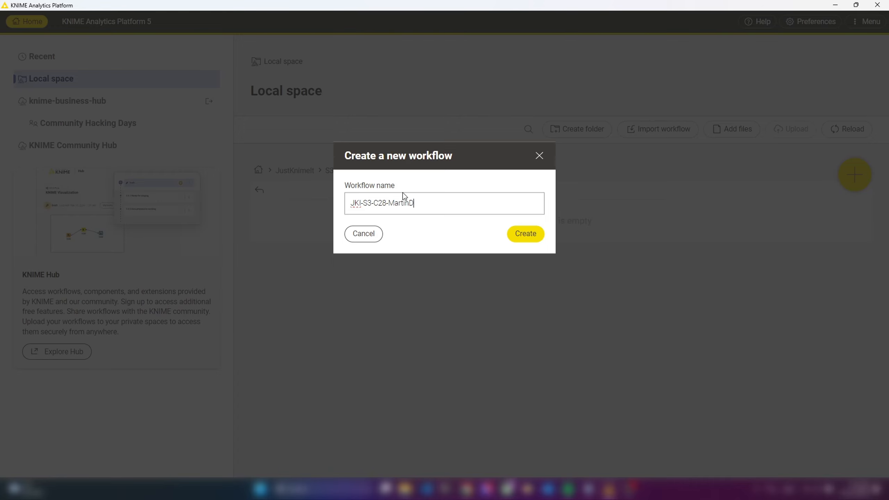
pyautogui.write('DDD')
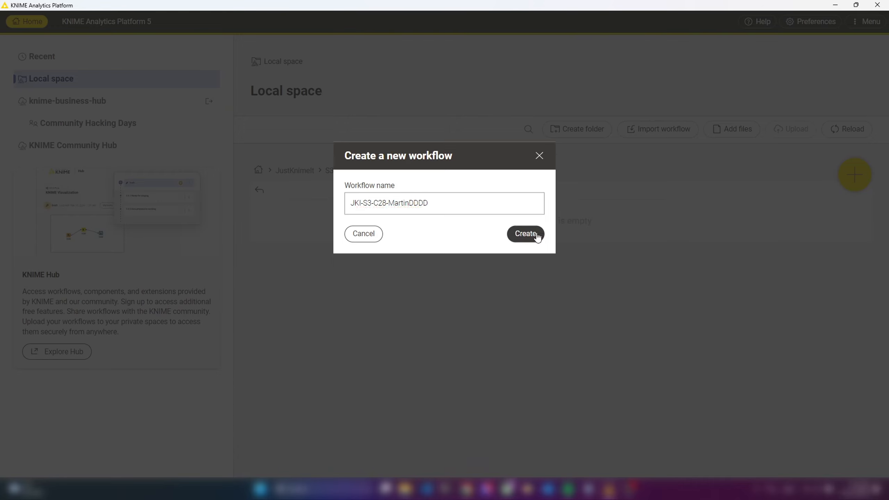
pyautogui.click(528, 235)
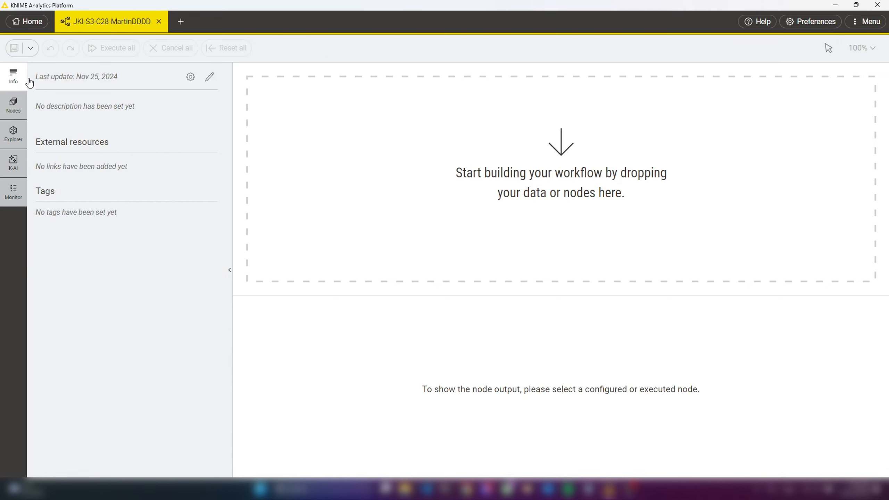
# Add the tag JKISeason3-28, copied from the challenge page, to the workflow's metadata and save the metadata
pyautogui.click(209, 78)
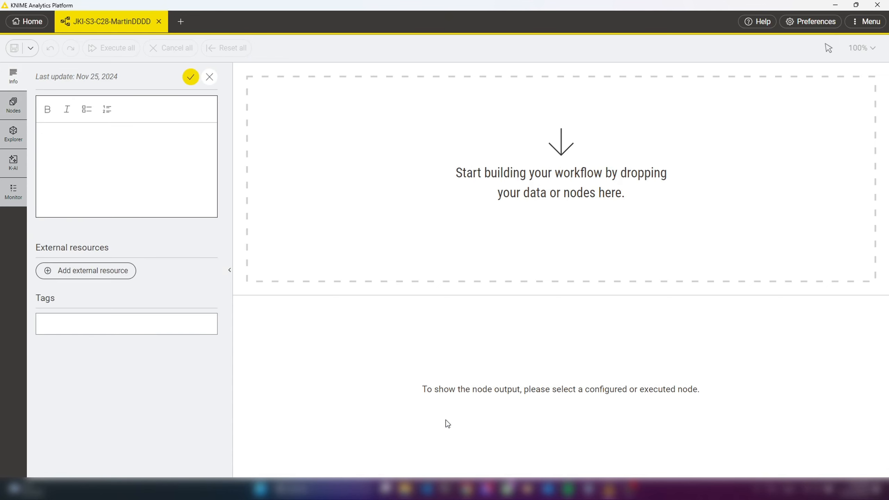
pyautogui.moveTo(469, 493)
pyautogui.click(469, 444)
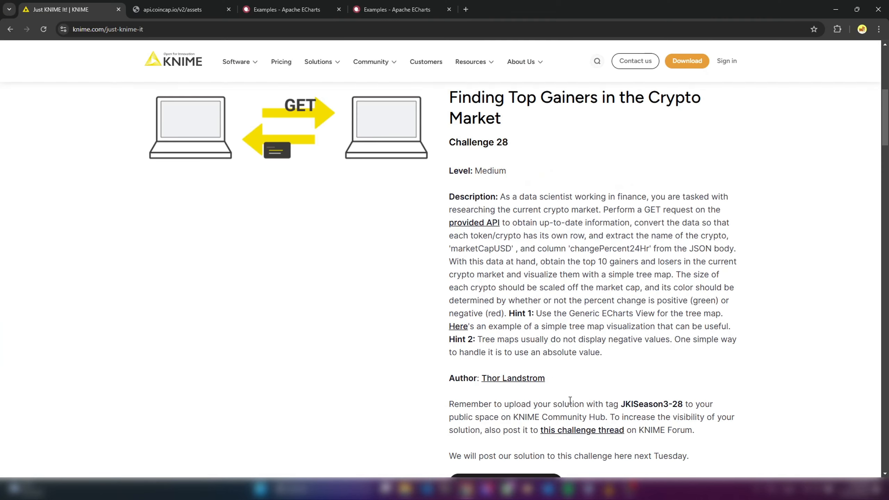
pyautogui.scroll(-2, 623, 378)
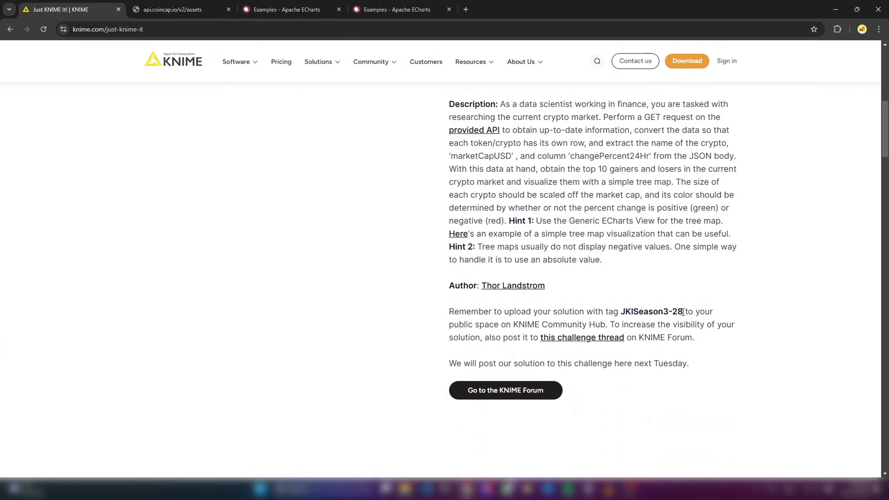
pyautogui.moveTo(683, 311); pyautogui.dragTo(622, 310)
pyautogui.hotkey('ctrl', 'c')
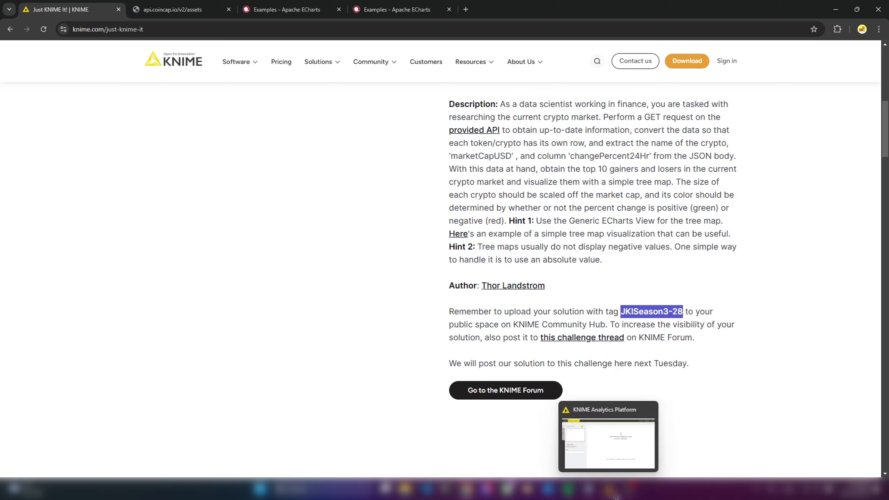
pyautogui.click(609, 489)
pyautogui.click(88, 327)
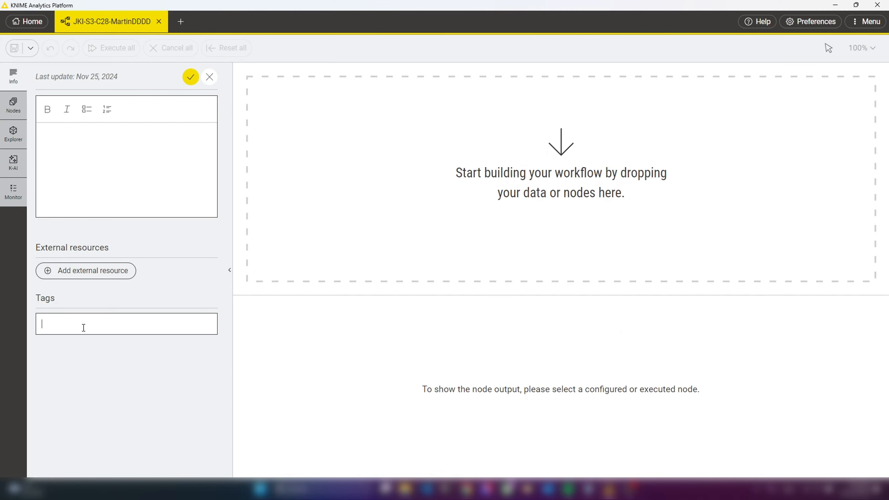
pyautogui.hotkey('ctrl', 'v')
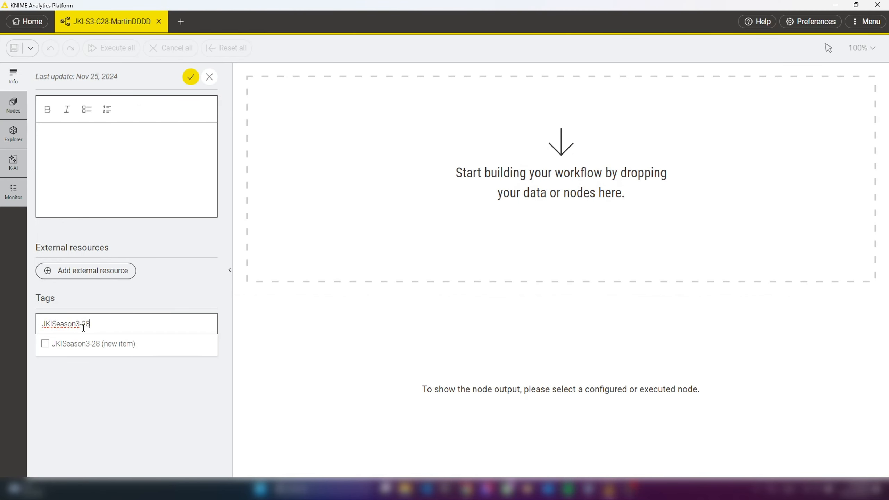
pyautogui.click(44, 346)
pyautogui.click(191, 77)
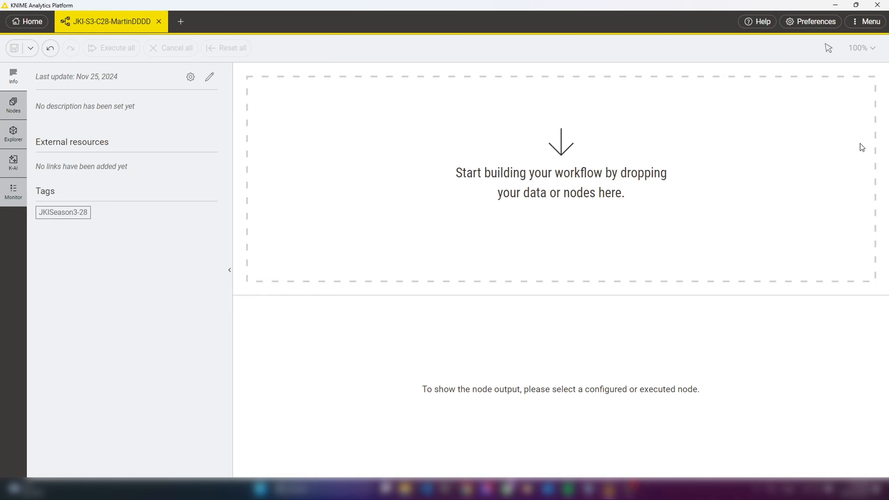
# Set the KNIME Modern UI node configuration dialog mode to Embedded inside application (experimental) and apply the preferences
pyautogui.click(808, 22)
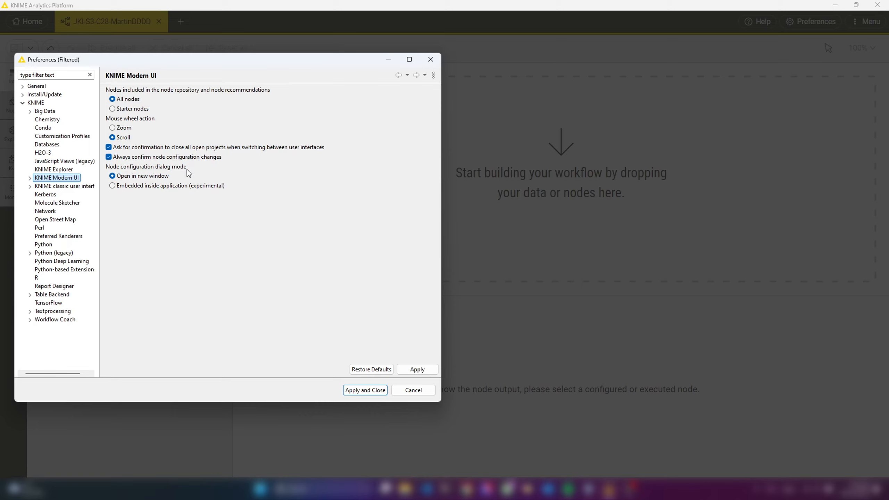
pyautogui.click(112, 186)
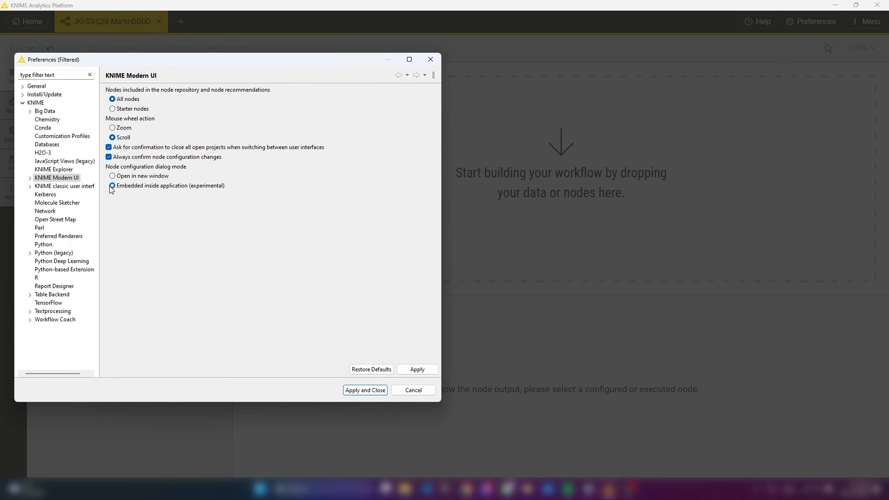
pyautogui.click(363, 391)
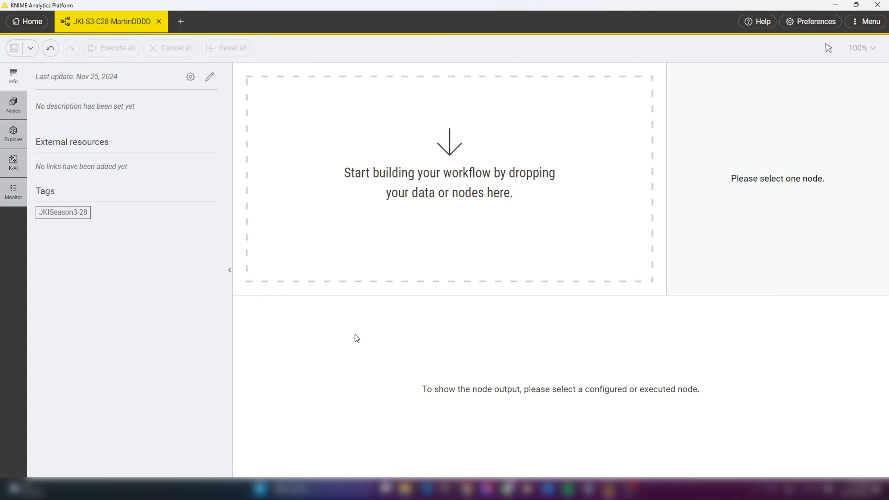
# Find the GET Request node in the node repository and place it on the empty workflow canvas
pyautogui.click(14, 105)
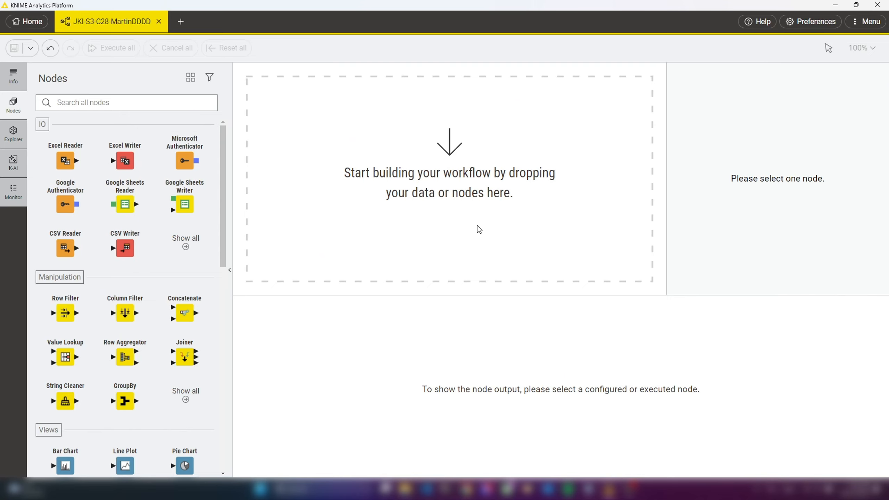
pyautogui.click(127, 103)
pyautogui.write('get')
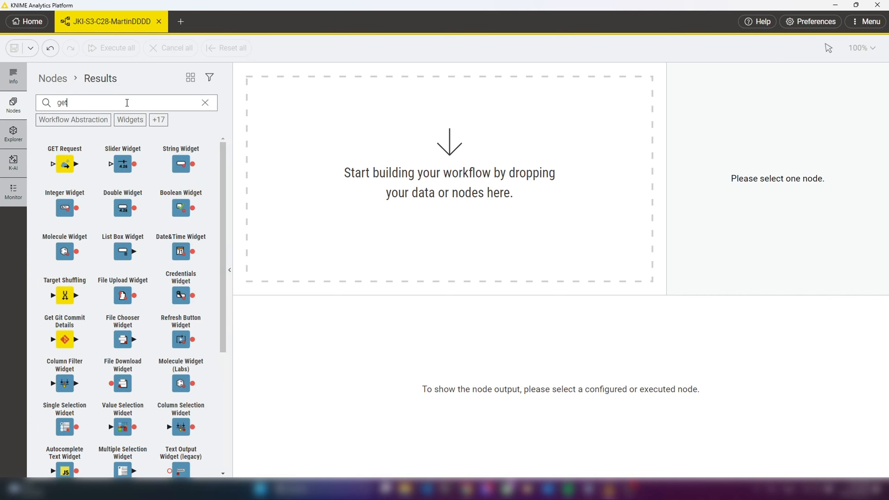
pyautogui.moveTo(65, 164); pyautogui.dragTo(336, 170)
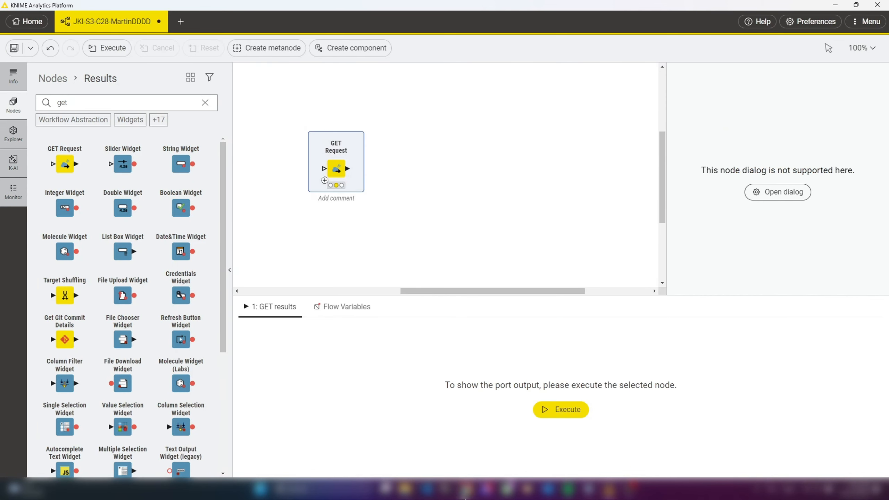
# Switch to the browser and copy the address of the CoinCap assets API page, api.coincap.io/v2/assets
pyautogui.moveTo(464, 491)
pyautogui.click(459, 429)
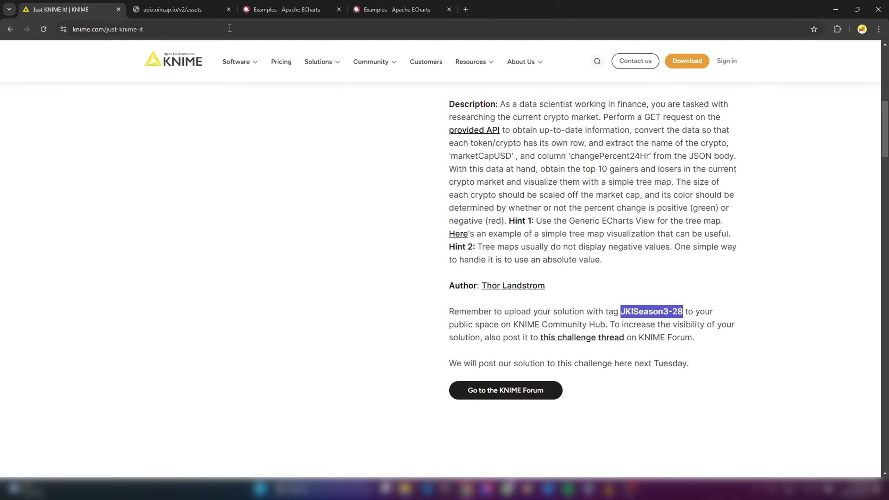
pyautogui.click(198, 11)
pyautogui.click(162, 28)
pyautogui.hotkey('ctrl', 'c')
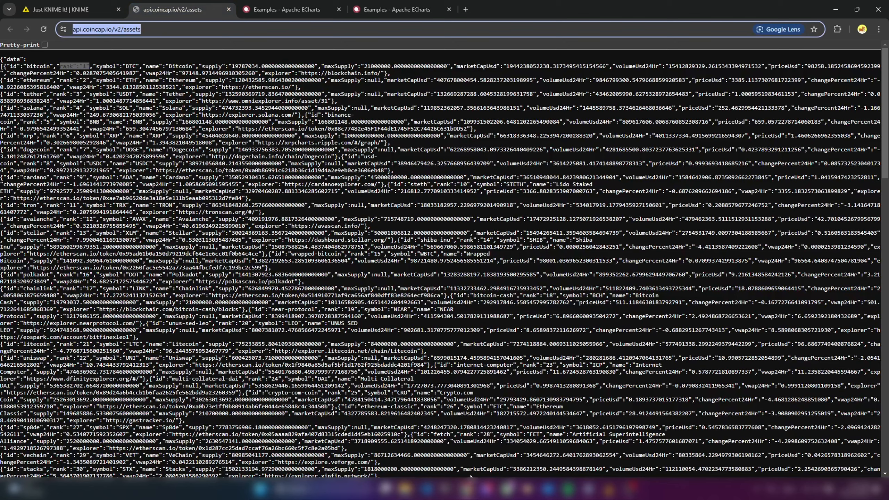
pyautogui.click(610, 489)
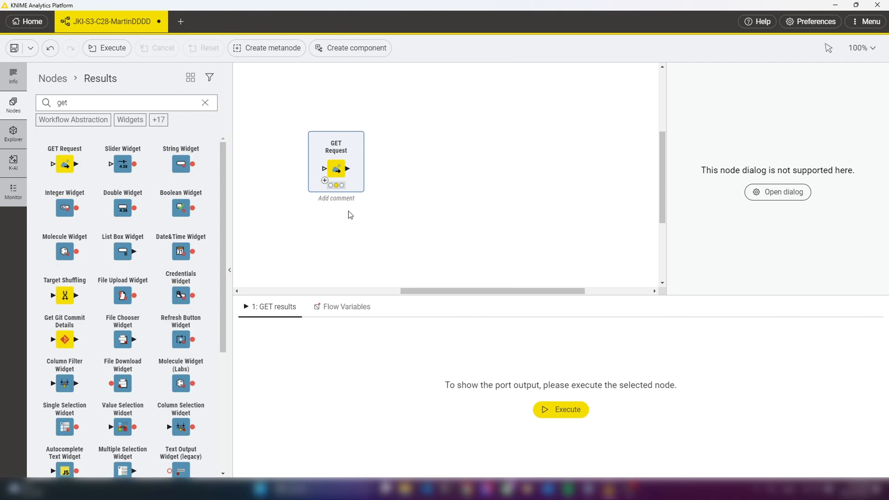
pyautogui.doubleClick(354, 143)
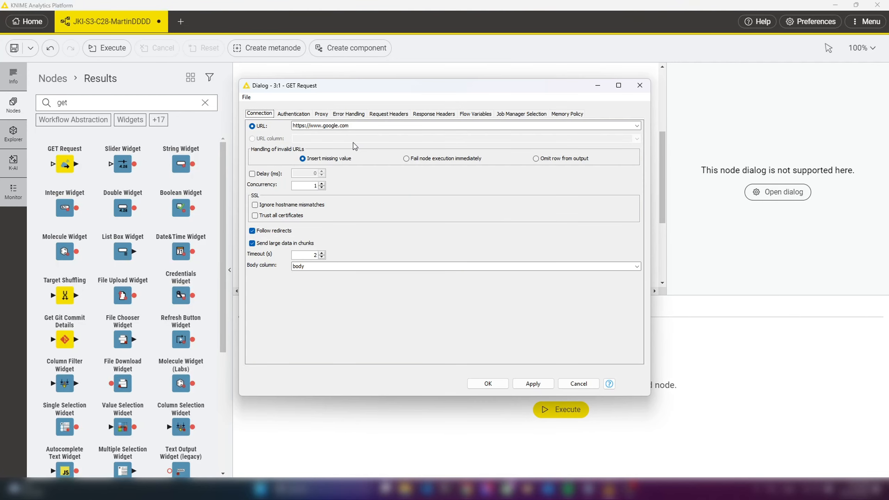
pyautogui.hotkey('ctrl', 'v')
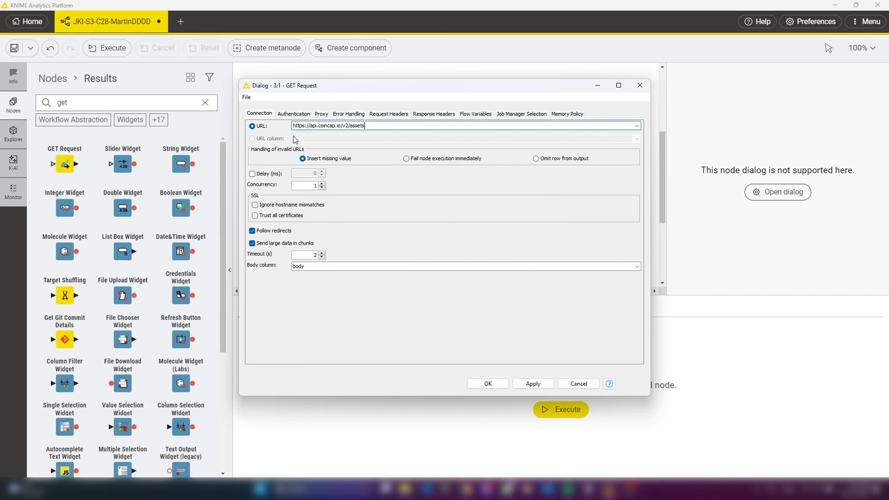
pyautogui.click(488, 383)
pyautogui.click(328, 132)
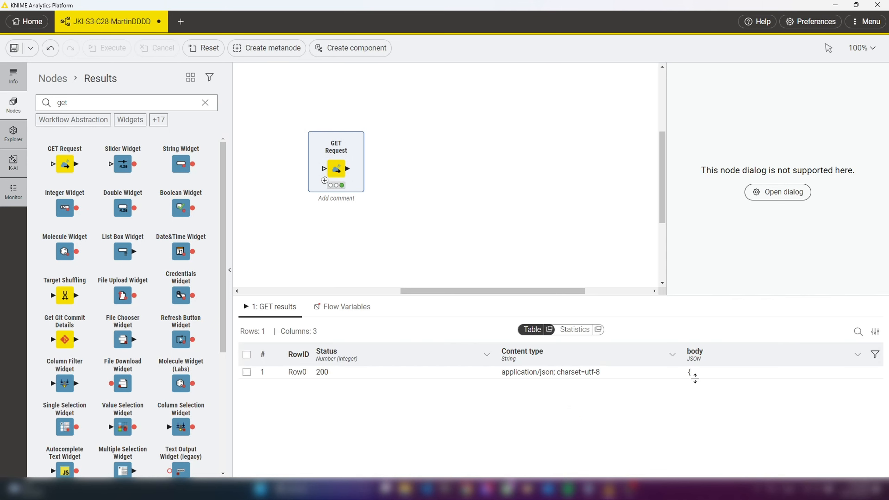
# Examine the JSON body of the GET results in a maximized separate table window, enlarging the row and narrowing the other columns
pyautogui.moveTo(691, 378); pyautogui.dragTo(694, 429)
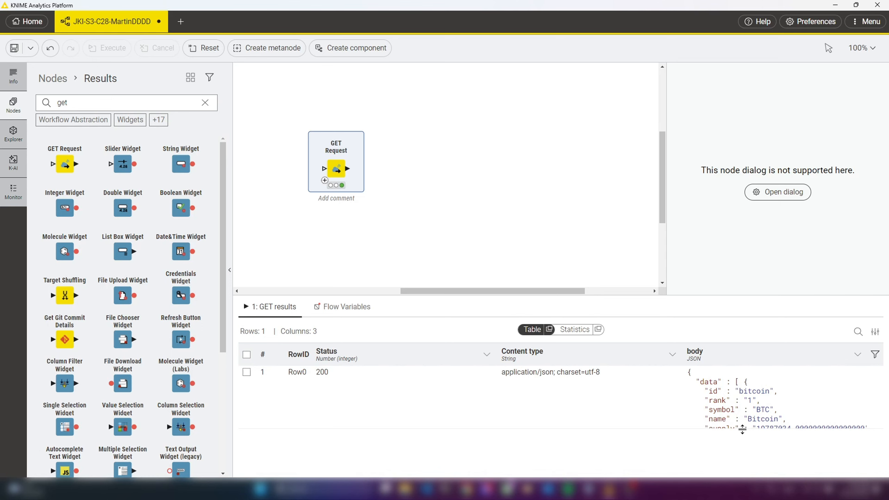
pyautogui.moveTo(742, 429); pyautogui.dragTo(750, 472)
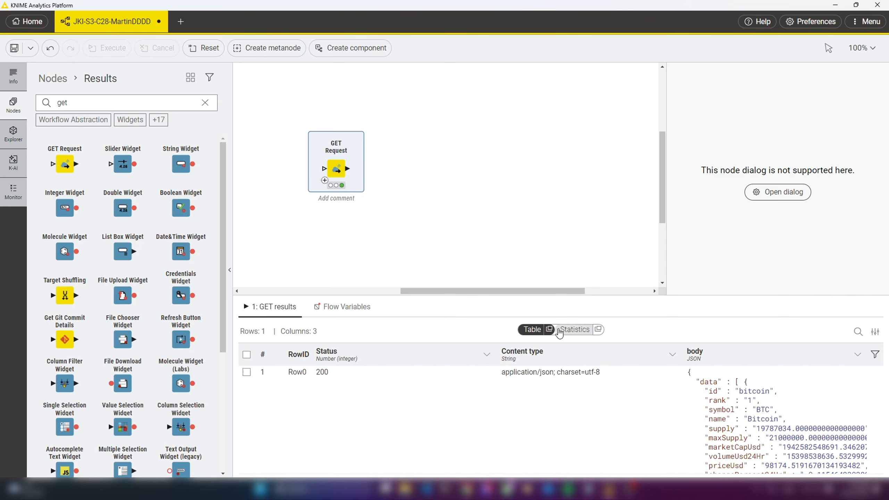
pyautogui.click(549, 329)
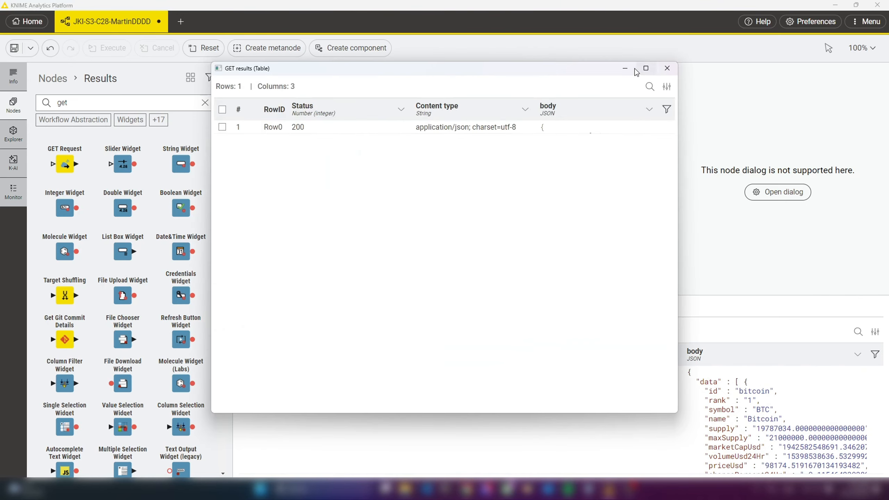
pyautogui.click(646, 68)
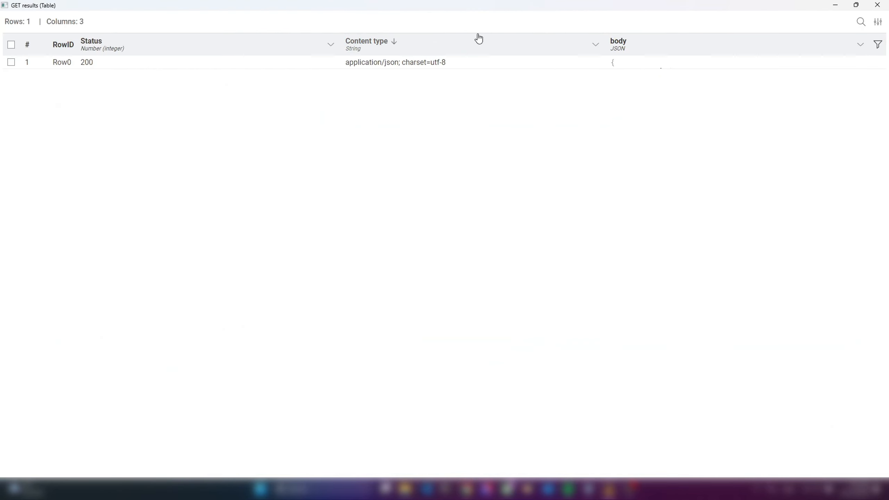
pyautogui.doubleClick(337, 44)
pyautogui.moveTo(412, 46); pyautogui.dragTo(253, 45)
pyautogui.moveTo(313, 70); pyautogui.dragTo(347, 387)
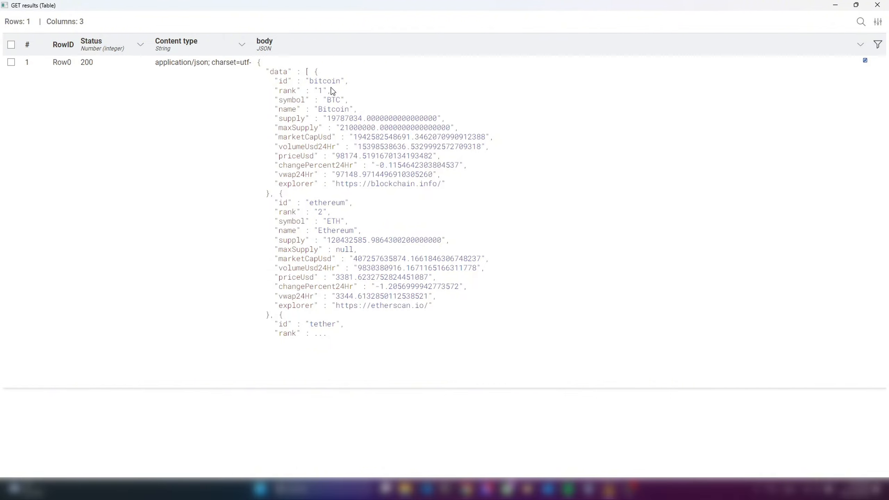
# Try to expand the full body value from the detached GET results table, and close that window
pyautogui.click(317, 71)
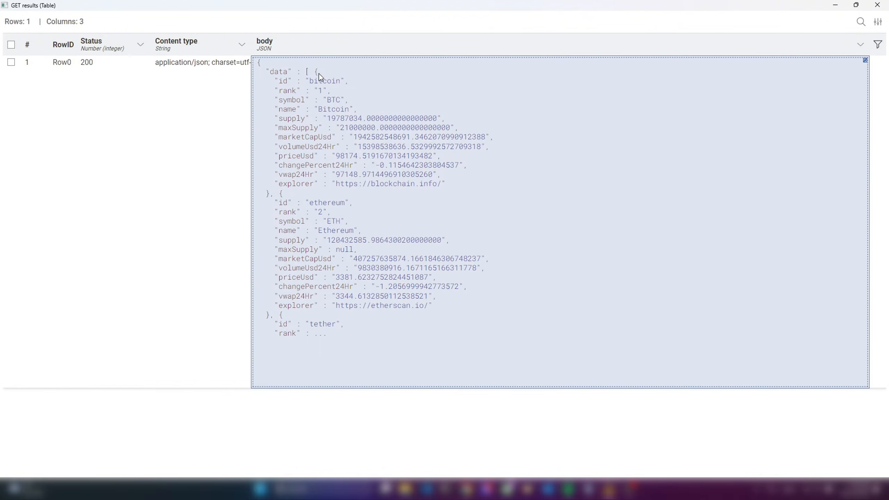
pyautogui.click(317, 71)
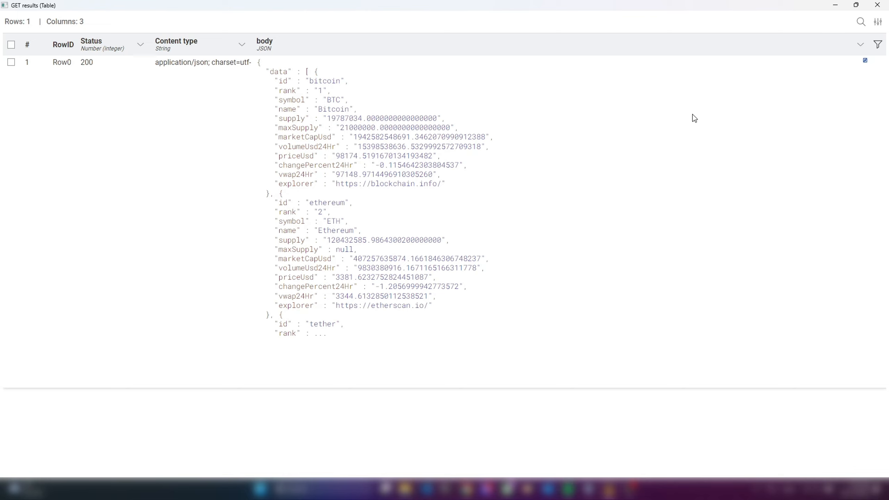
pyautogui.click(864, 66)
pyautogui.click(865, 62)
pyautogui.click(865, 62)
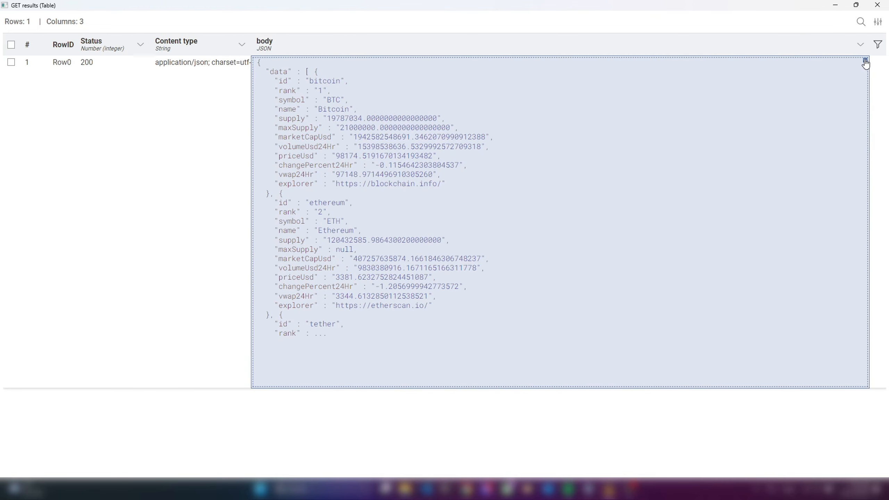
pyautogui.click(865, 61)
pyautogui.click(864, 63)
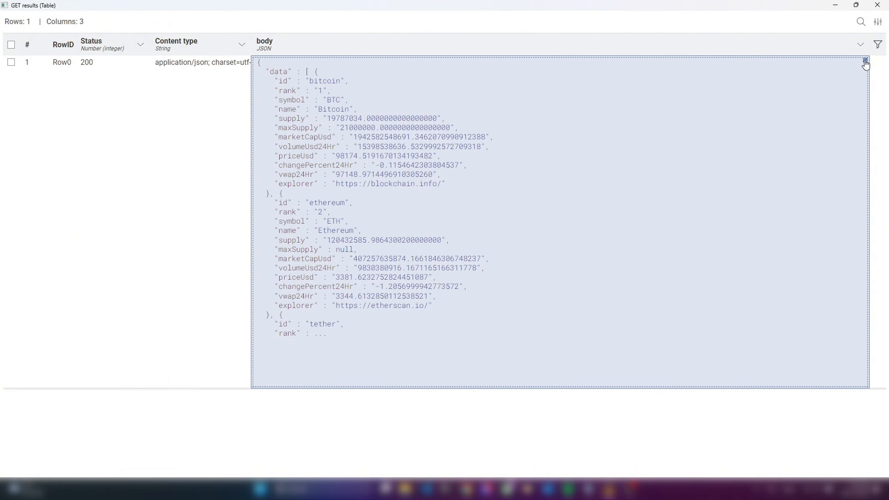
pyautogui.click(855, 6)
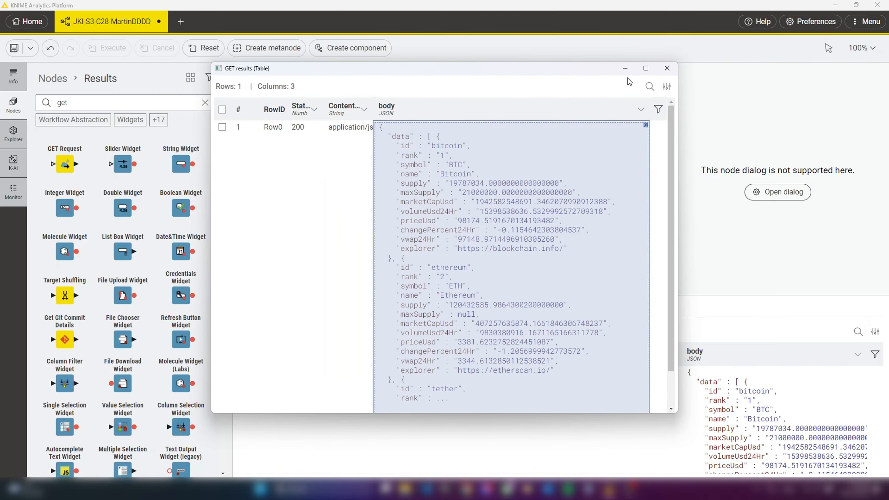
pyautogui.click(667, 68)
# Open the full body value from the embedded GET results table and read through the listed crypto entries and their fields
pyautogui.click(861, 371)
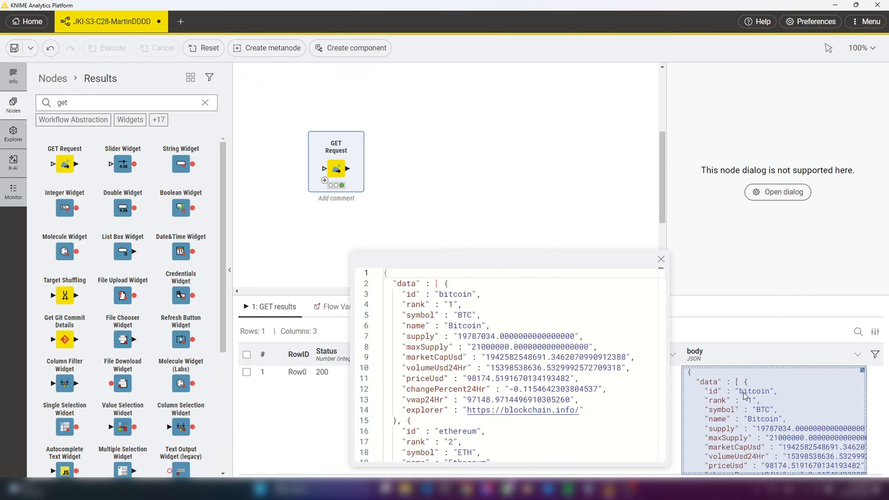
pyautogui.moveTo(529, 252); pyautogui.dragTo(438, 71)
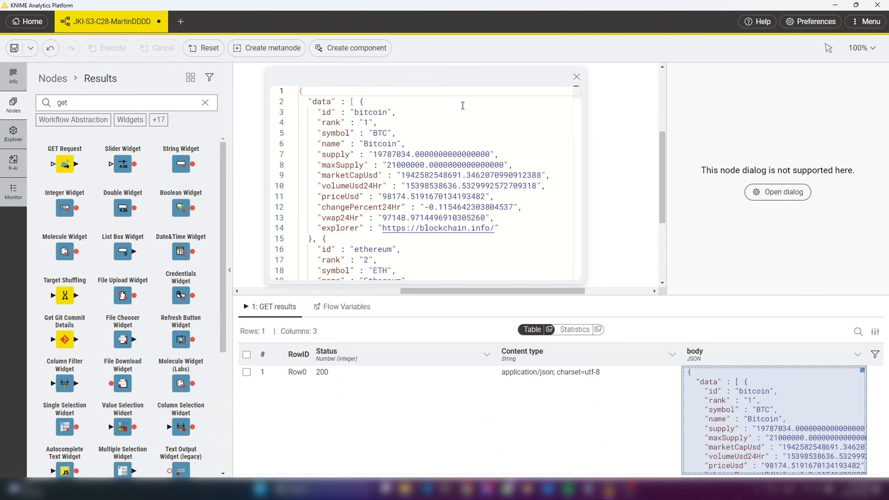
pyautogui.moveTo(378, 155); pyautogui.dragTo(351, 154)
pyautogui.click(485, 147)
pyautogui.moveTo(487, 150); pyautogui.dragTo(373, 154)
pyautogui.scroll(-3, 511, 206)
pyautogui.moveTo(495, 198); pyautogui.dragTo(374, 198)
pyautogui.scroll(-15, 432, 200)
pyautogui.scroll(-17, 433, 200)
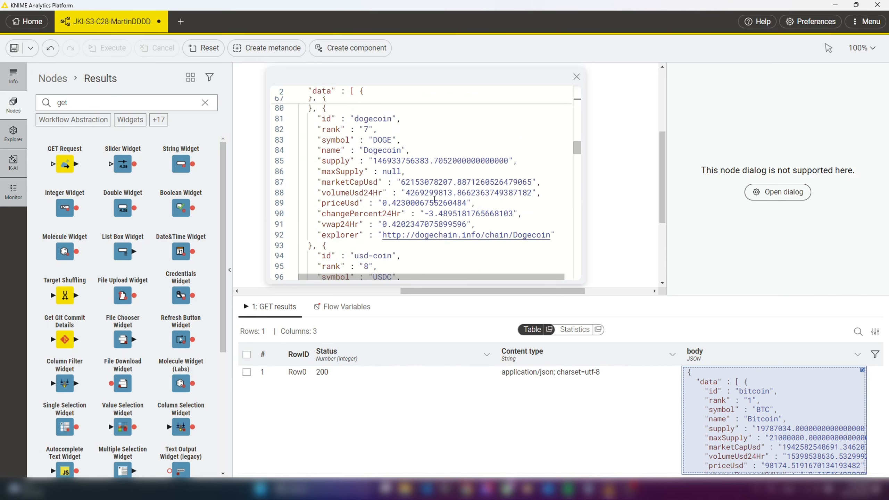
pyautogui.scroll(-20, 436, 199)
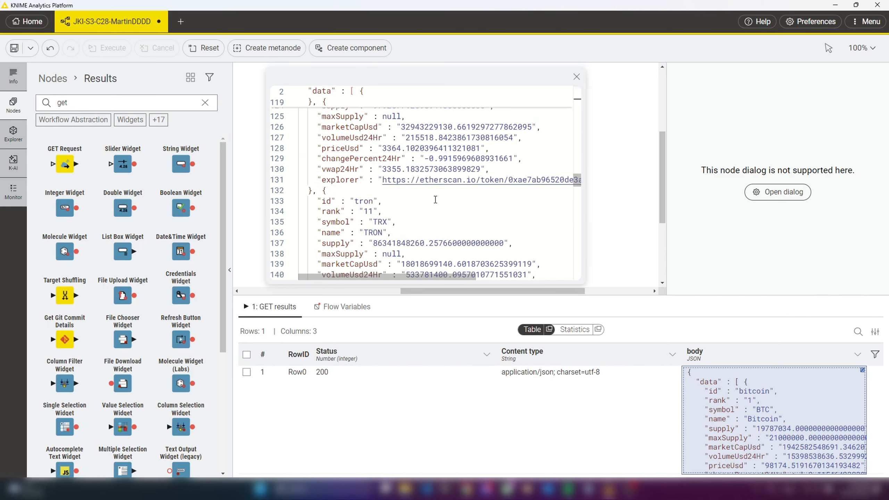
pyautogui.scroll(-20, 443, 199)
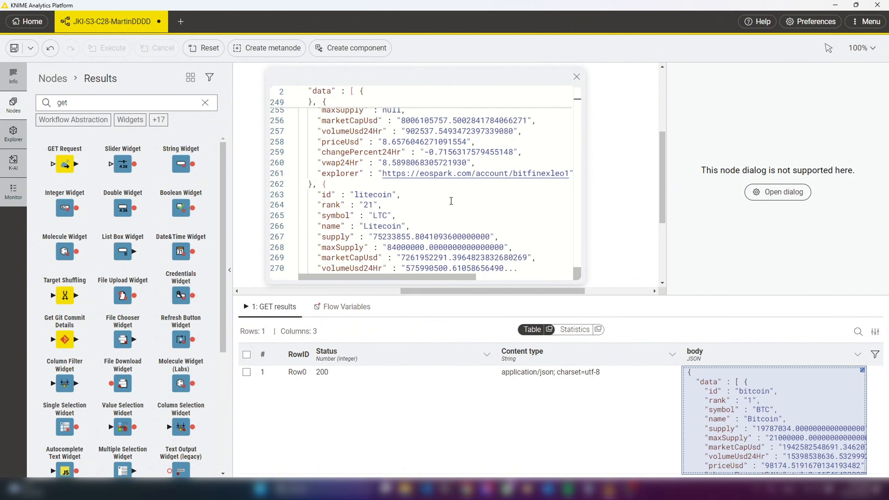
pyautogui.scroll(12, 500, 211)
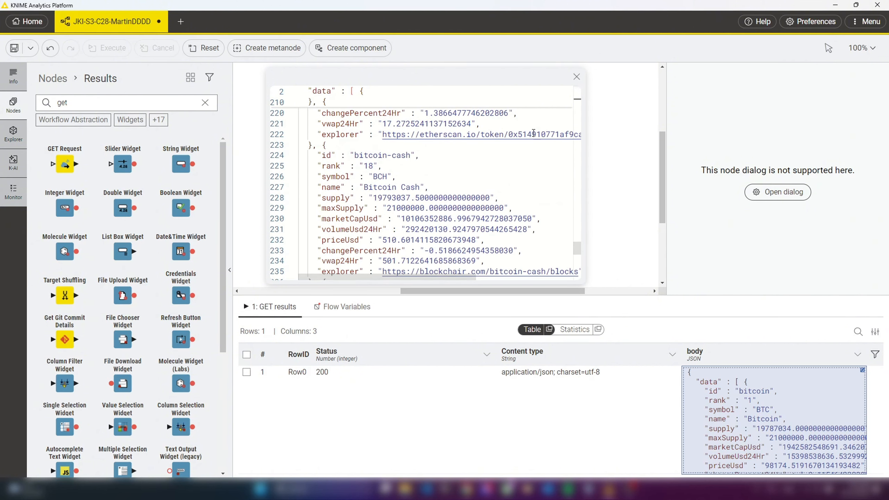
pyautogui.scroll(4, 503, 195)
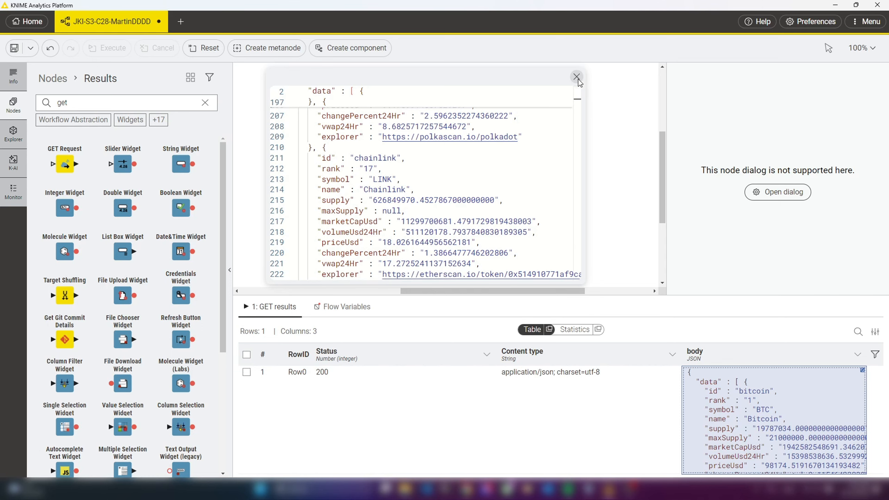
pyautogui.click(577, 80)
# Add a JSON Path node connected to the output of the GET Request node
pyautogui.click(430, 195)
pyautogui.click(329, 162)
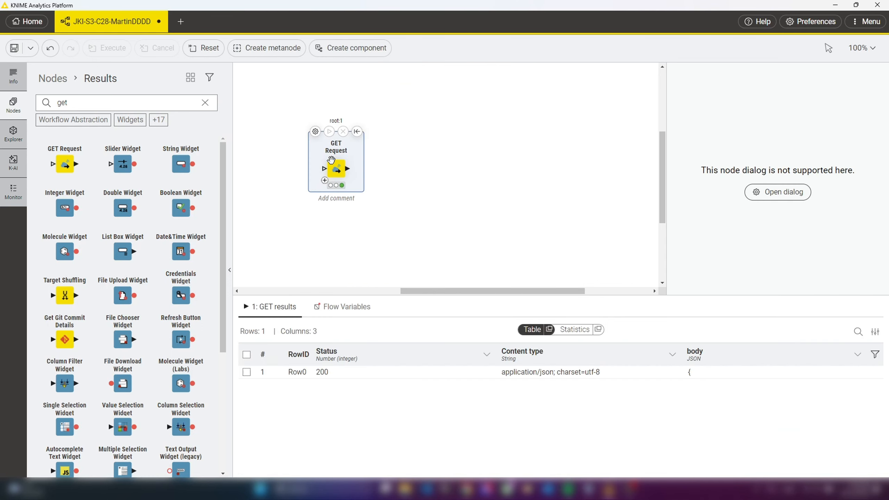
pyautogui.write('json')
pyautogui.moveTo(347, 168); pyautogui.dragTo(417, 161)
pyautogui.click(434, 244)
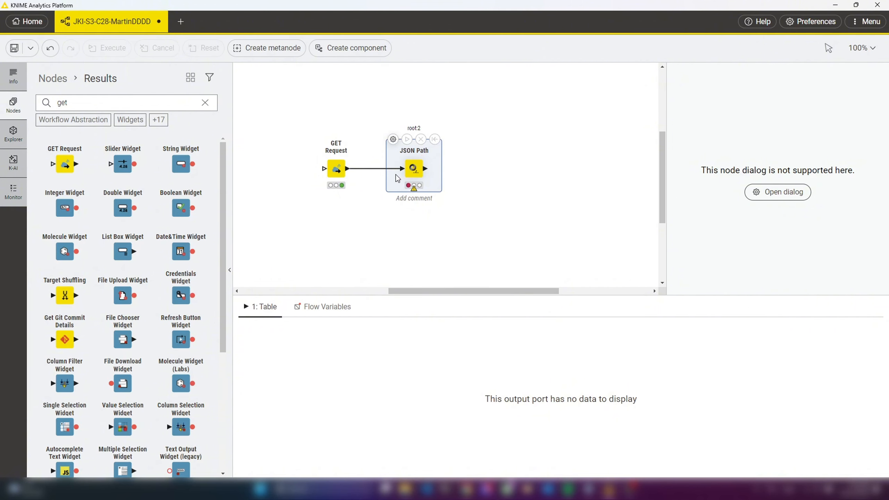
# Examine the GET Request's full JSON body, noting where each entry in data begins and ends and its id, marketCapUsd and changePercent24Hr fields
pyautogui.click(336, 171)
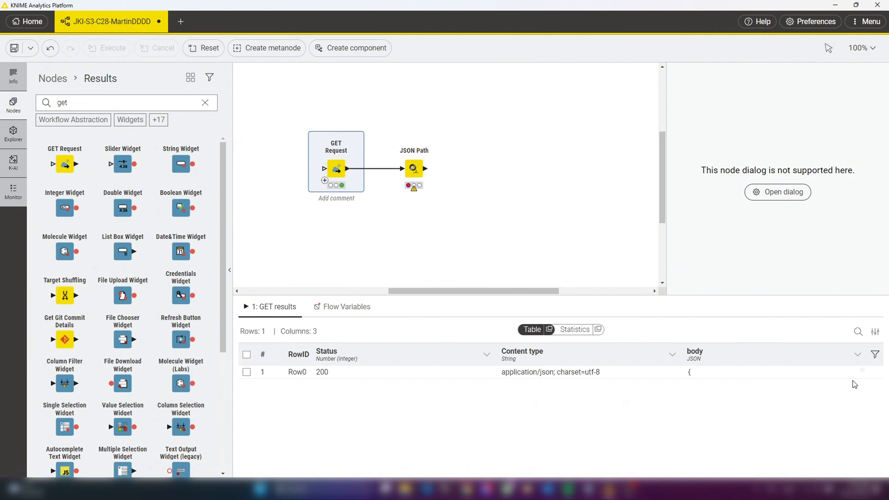
pyautogui.click(862, 370)
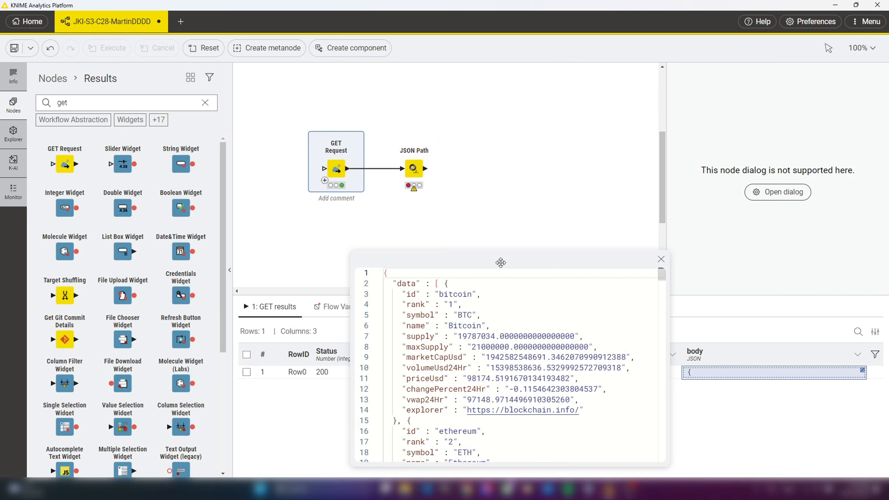
pyautogui.moveTo(503, 263); pyautogui.dragTo(444, 129)
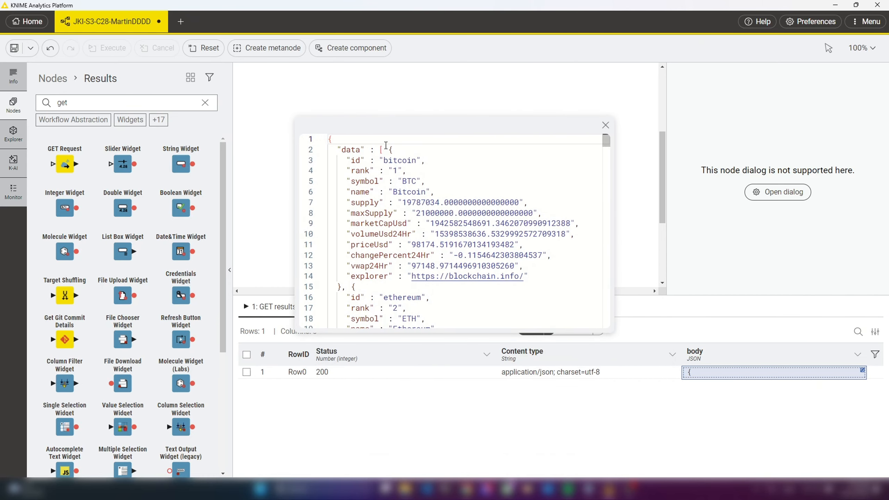
pyautogui.click(384, 150)
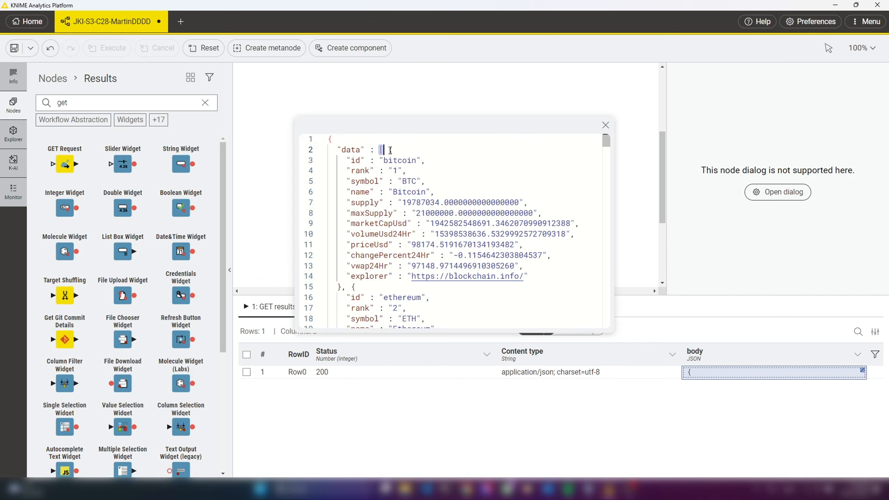
pyautogui.moveTo(388, 150); pyautogui.dragTo(364, 265)
pyautogui.moveTo(347, 287); pyautogui.dragTo(342, 287)
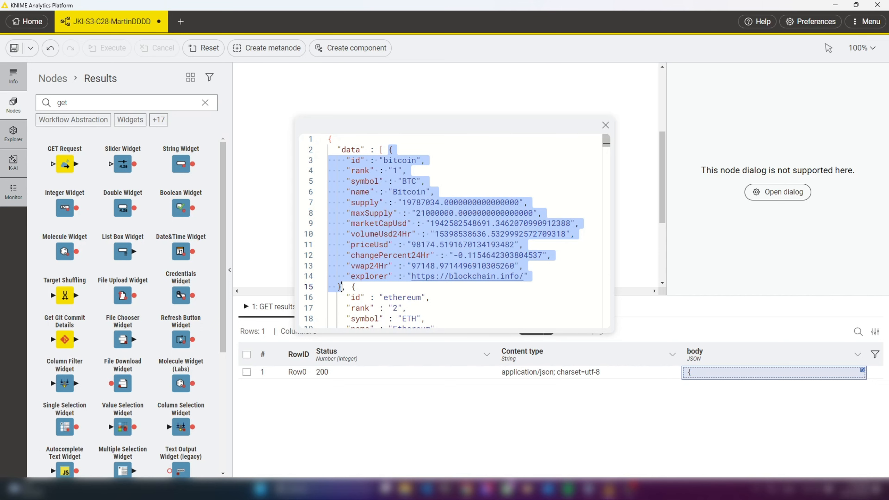
pyautogui.click(389, 150)
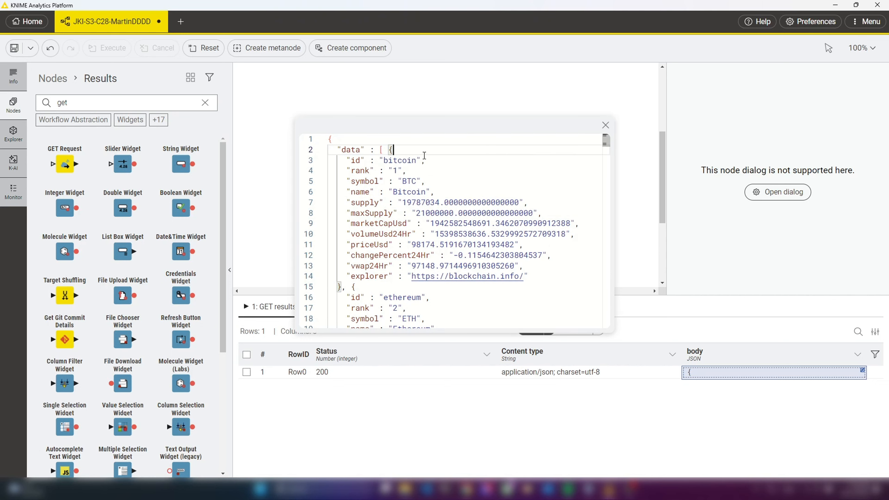
pyautogui.moveTo(417, 160); pyautogui.dragTo(383, 160)
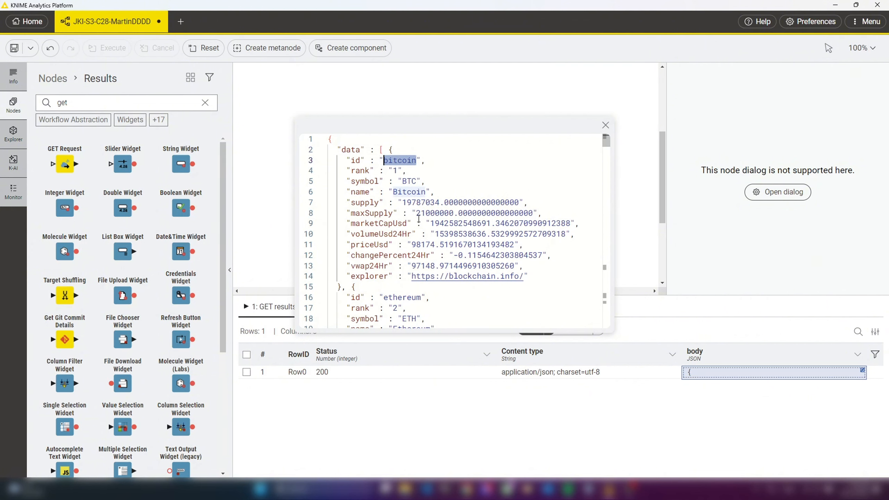
pyautogui.moveTo(350, 223); pyautogui.dragTo(408, 223)
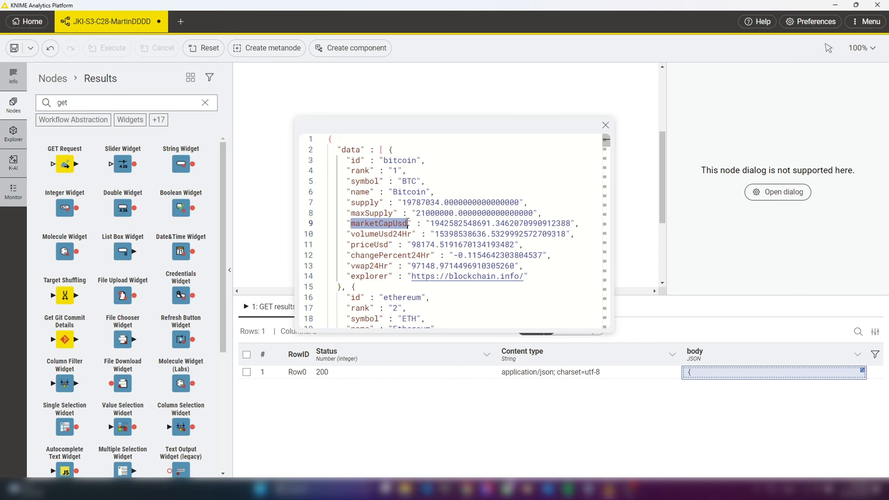
pyautogui.moveTo(350, 255); pyautogui.dragTo(431, 256)
pyautogui.doubleClick(464, 234)
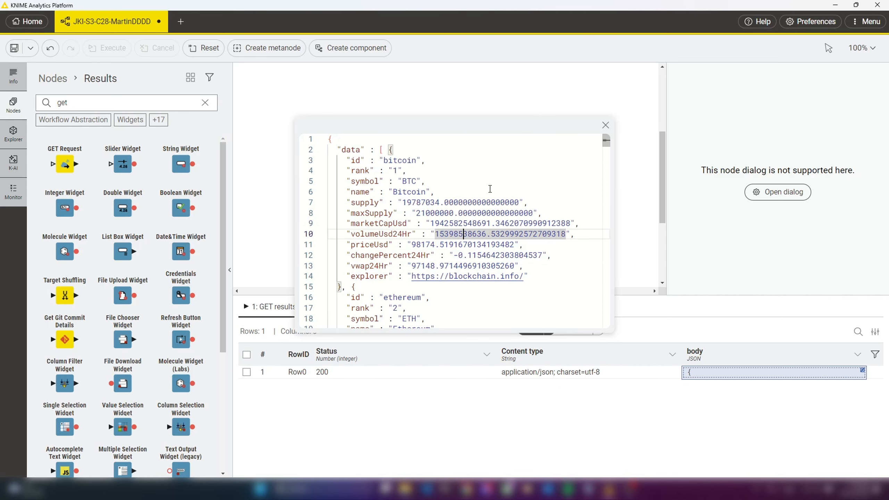
pyautogui.click(605, 125)
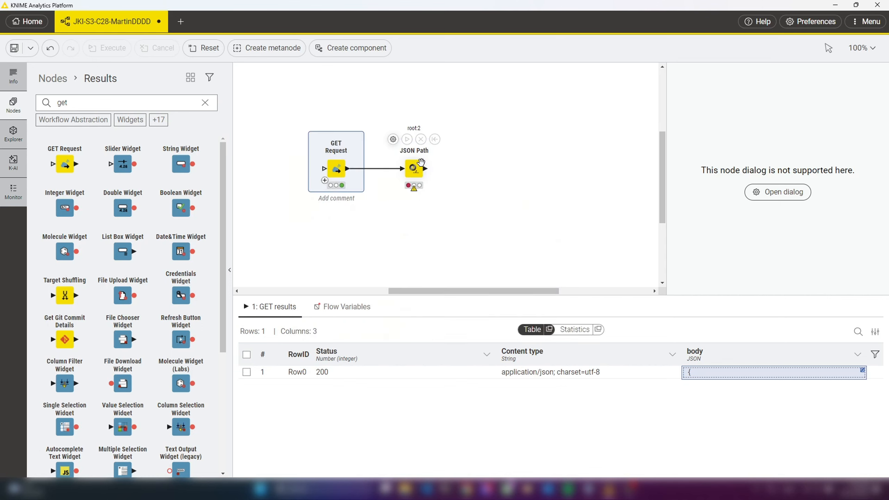
# Configure the JSON Path node with single queries for the id and marketCapUsd values of the first data entry
pyautogui.click(413, 165)
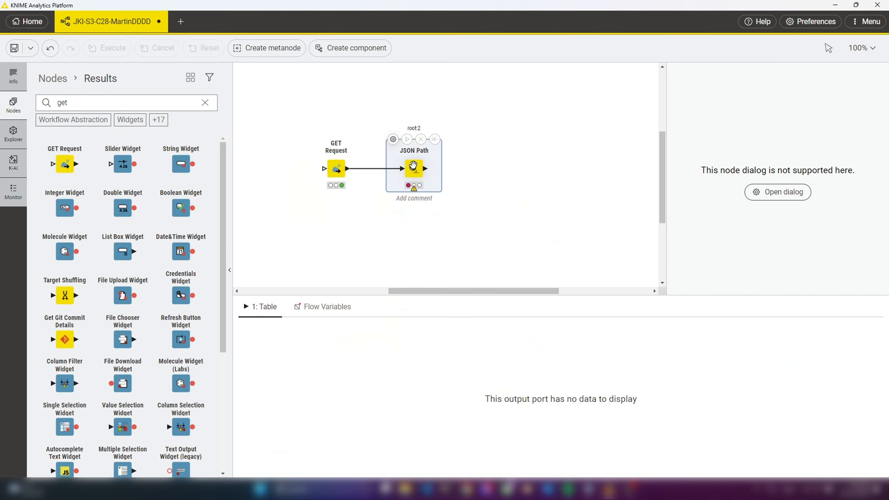
pyautogui.click(393, 139)
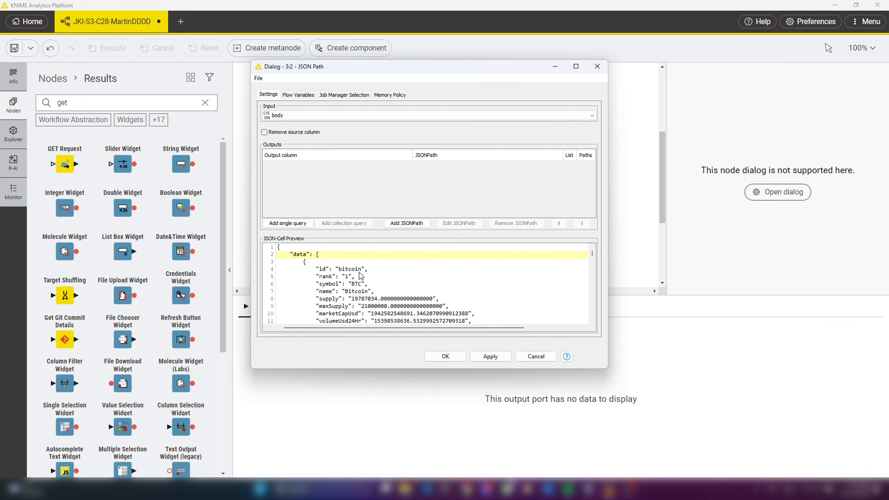
pyautogui.moveTo(364, 269); pyautogui.dragTo(329, 270)
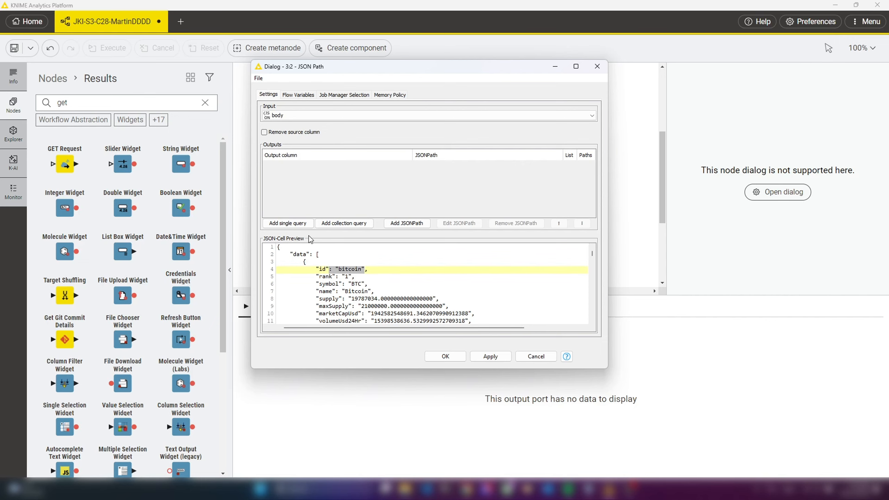
pyautogui.click(288, 224)
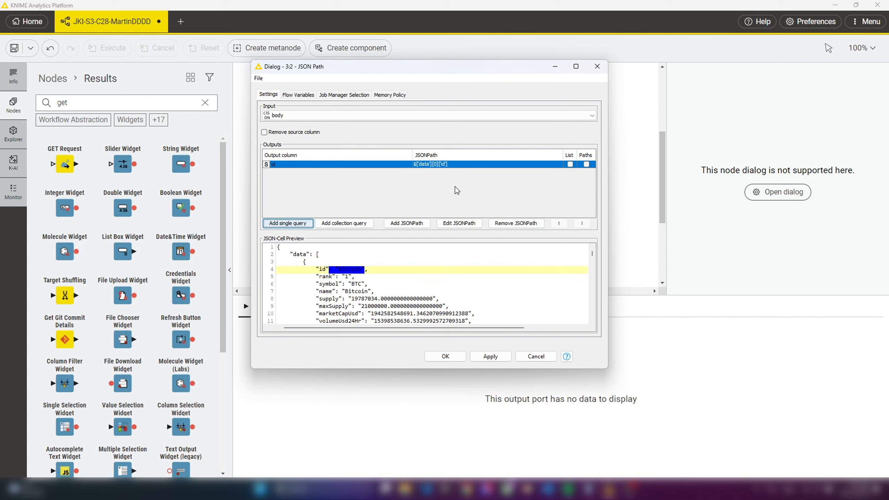
pyautogui.click(348, 316)
pyautogui.click(396, 314)
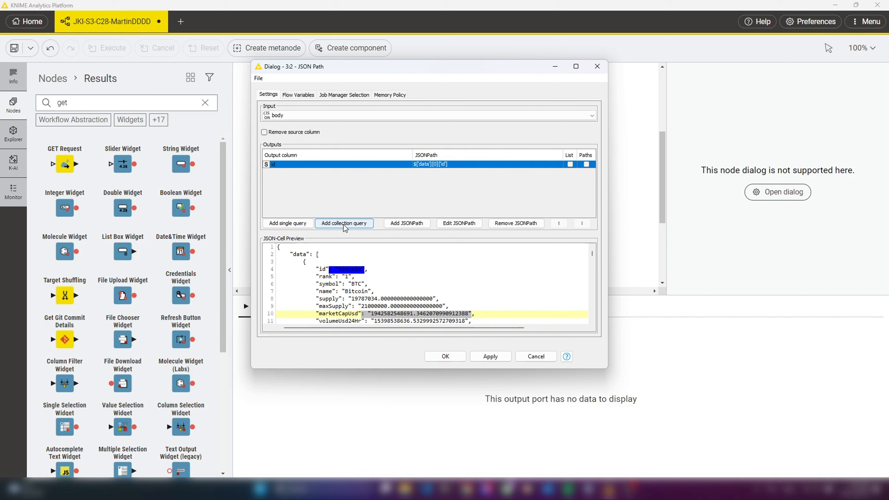
pyautogui.click(281, 224)
# Add a single query for the first entry's changePercent24Hr, and execute the JSON Path node to inspect its output table
pyautogui.scroll(-1, 412, 299)
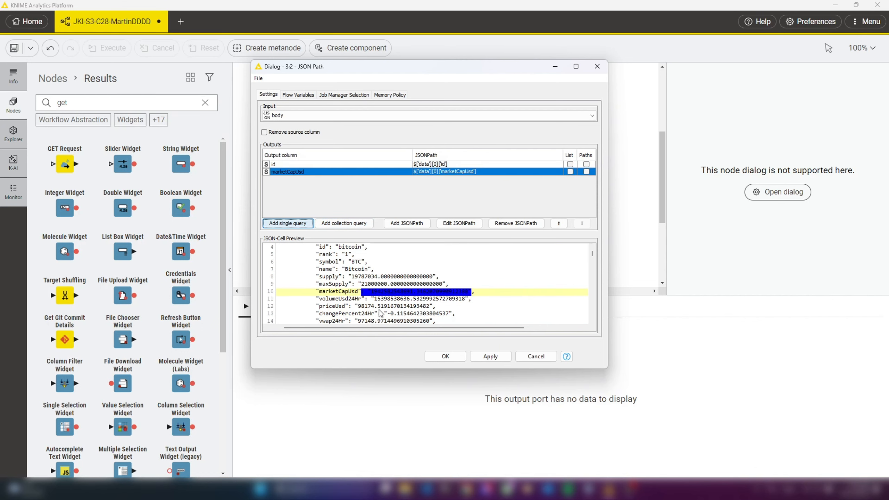
pyautogui.scroll(-1, 390, 309)
pyautogui.click(403, 291)
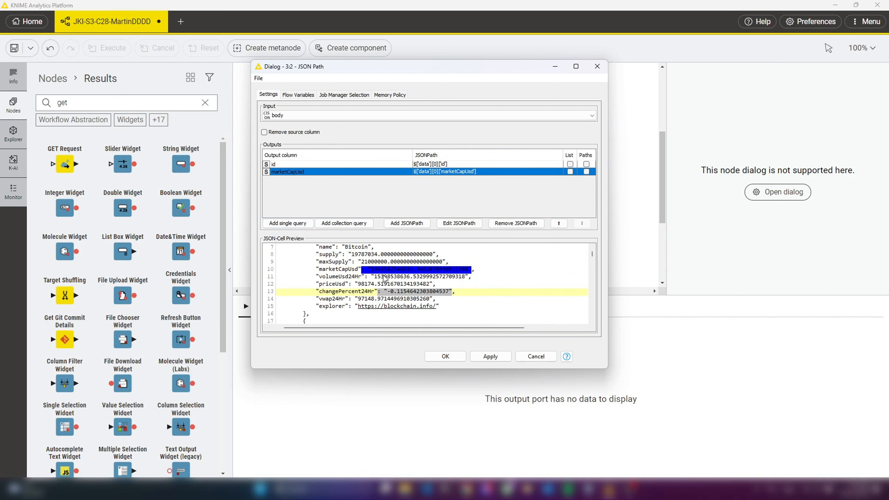
pyautogui.click(300, 225)
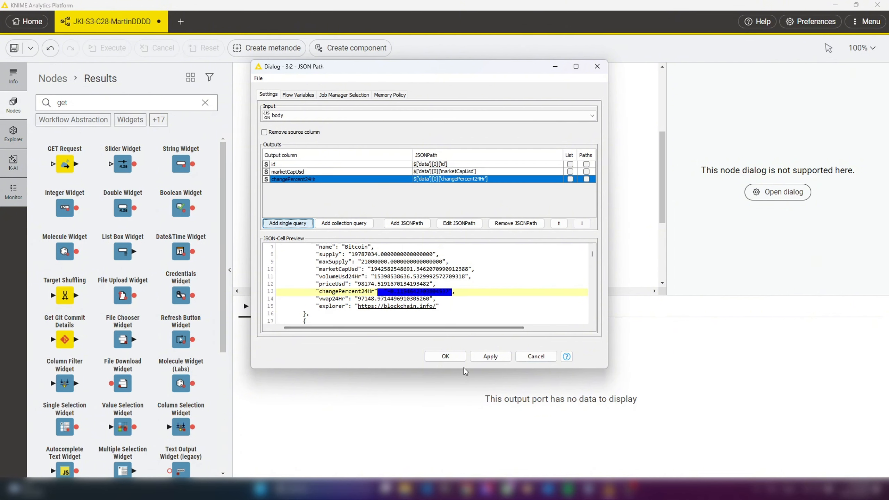
pyautogui.click(445, 356)
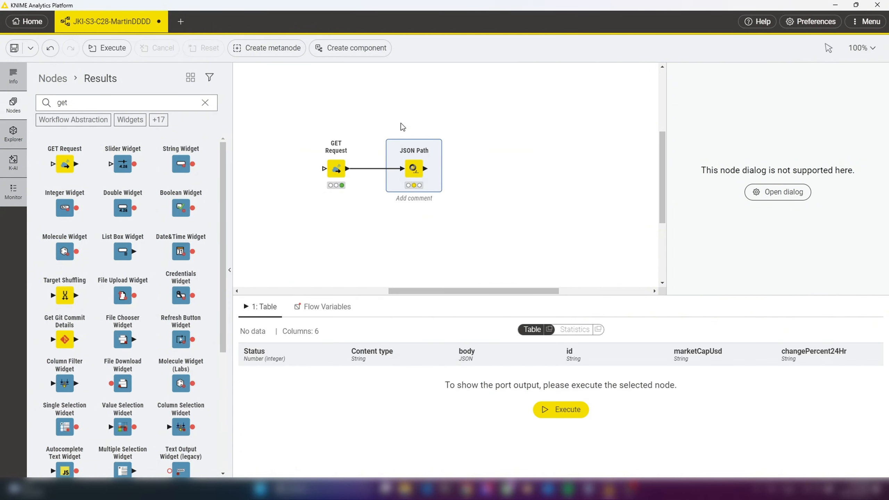
pyautogui.press('F7')
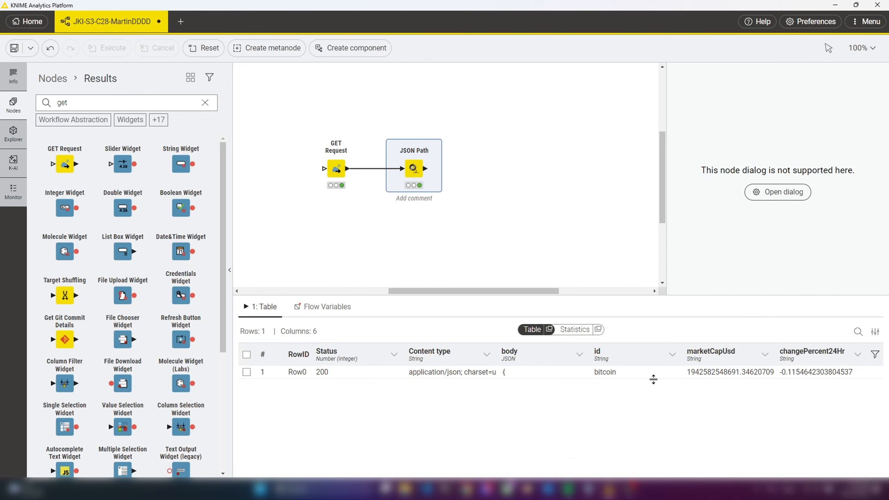
pyautogui.moveTo(621, 379); pyautogui.dragTo(624, 422)
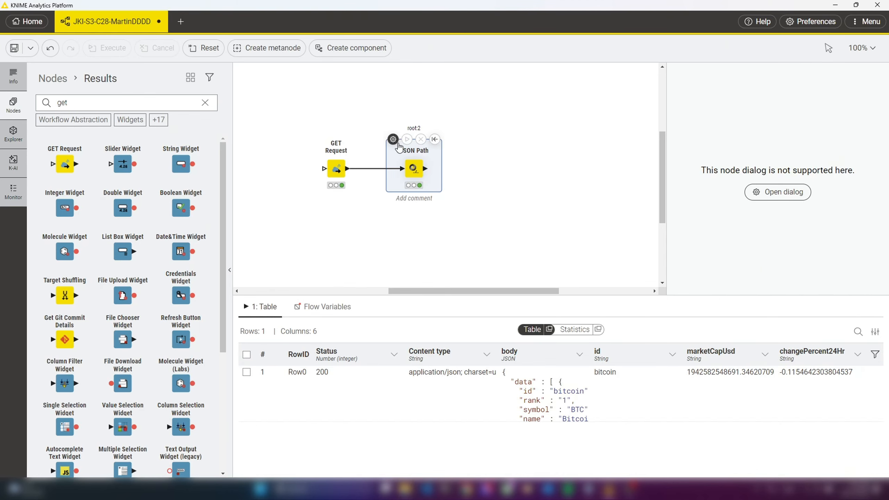
# Remove the id, marketCapUsd and changePercent24Hr single queries from the JSON Path node's outputs
pyautogui.doubleClick(408, 156)
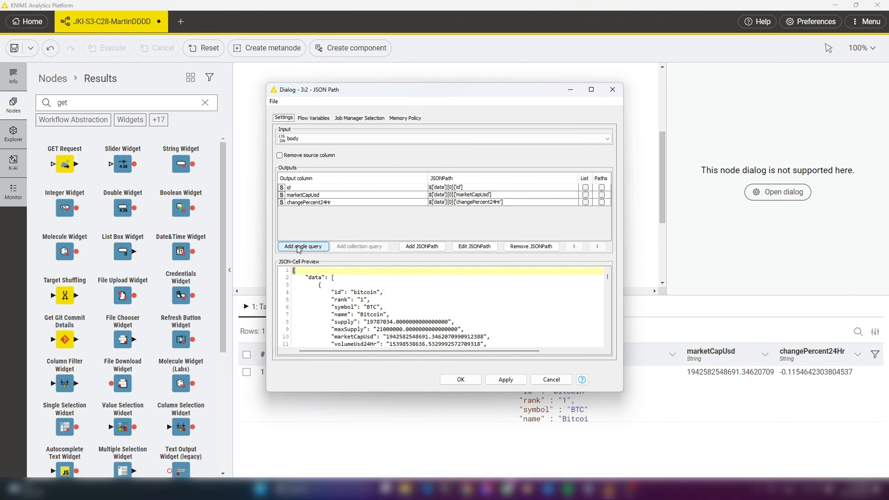
pyautogui.click(449, 189)
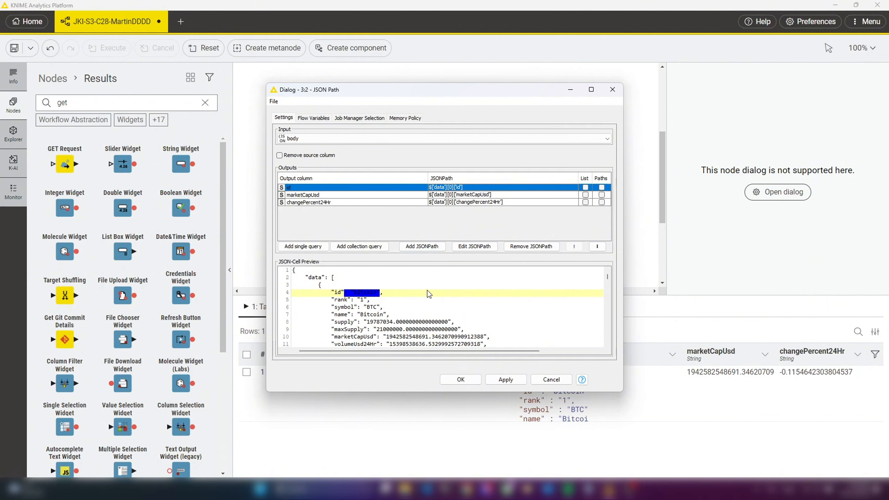
pyautogui.click(532, 246)
pyautogui.click(484, 189)
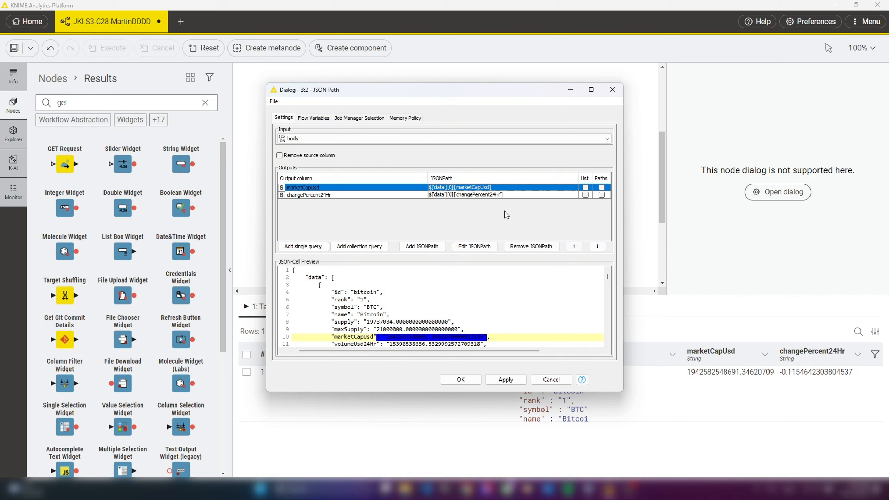
pyautogui.click(529, 246)
pyautogui.click(472, 187)
pyautogui.click(520, 246)
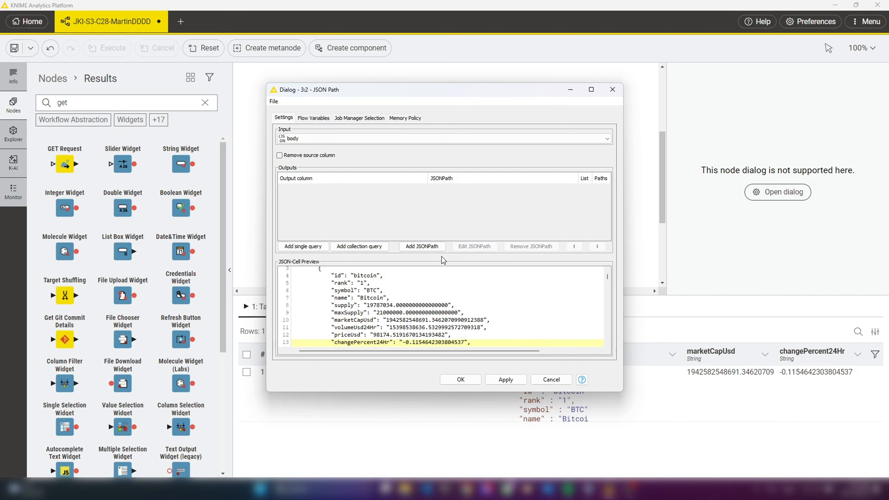
# Add collection queries for id, marketCapUsd and changePercent24Hr, name the id output column Asset, and confirm the JSON Path settings
pyautogui.click(368, 293)
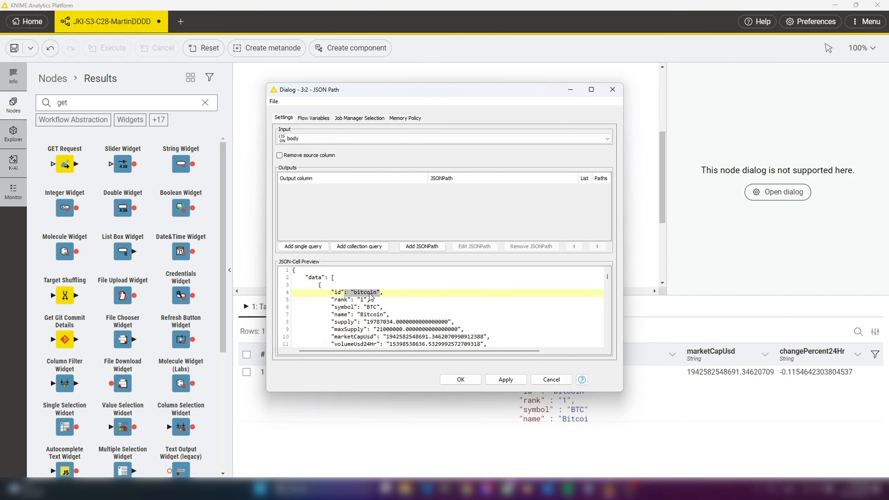
pyautogui.click(362, 247)
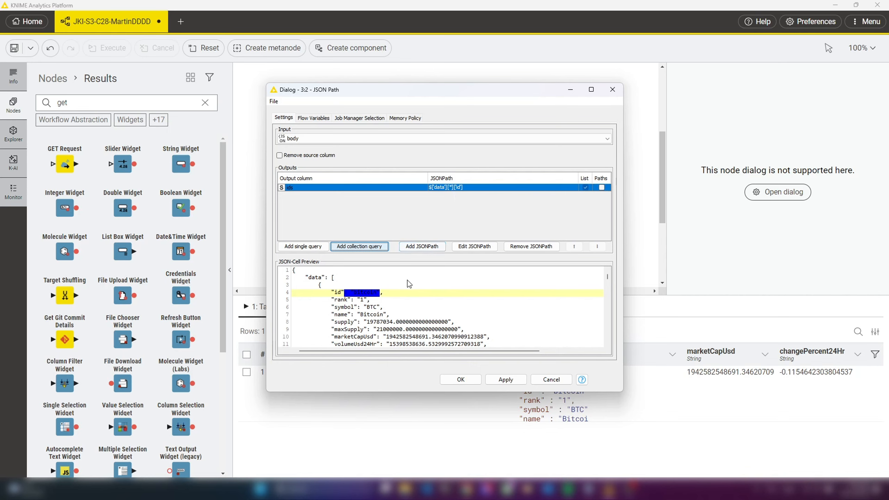
pyautogui.scroll(-1, 396, 306)
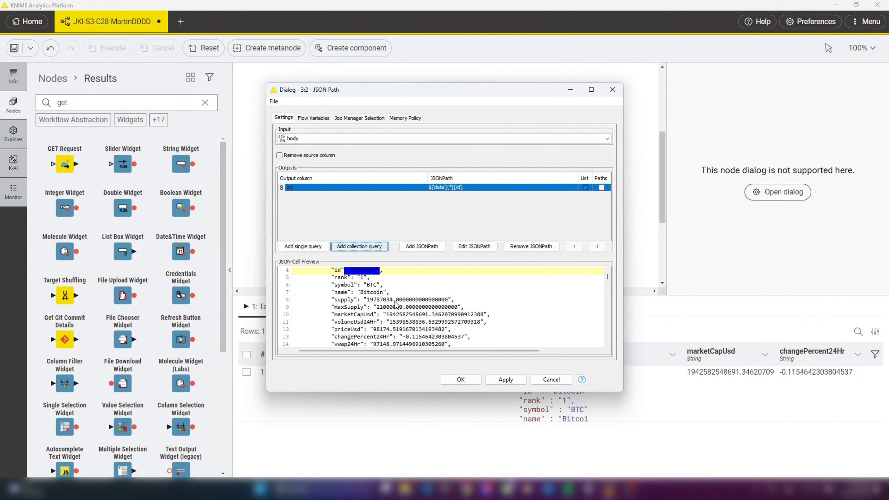
pyautogui.click(395, 315)
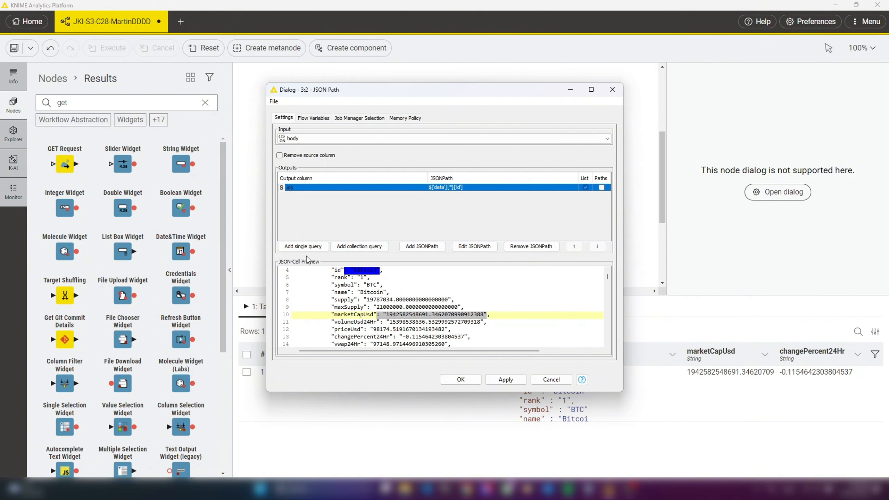
pyautogui.click(351, 247)
pyautogui.scroll(-1, 402, 308)
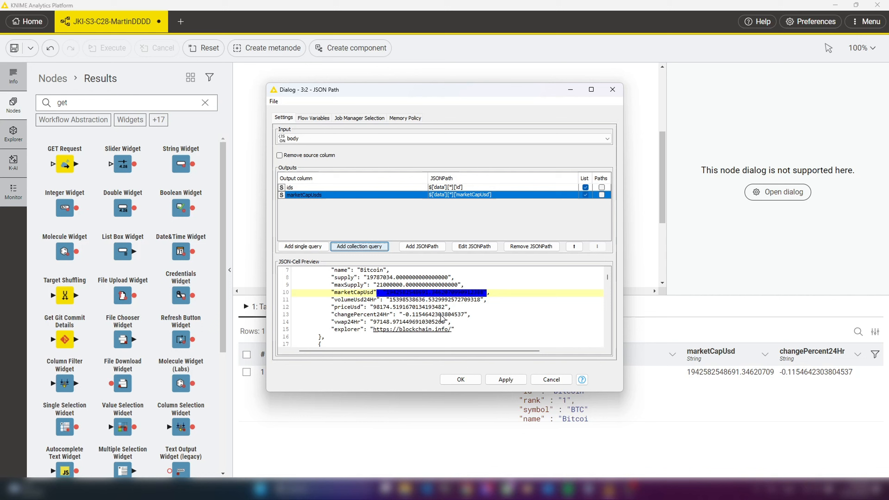
pyautogui.click(416, 314)
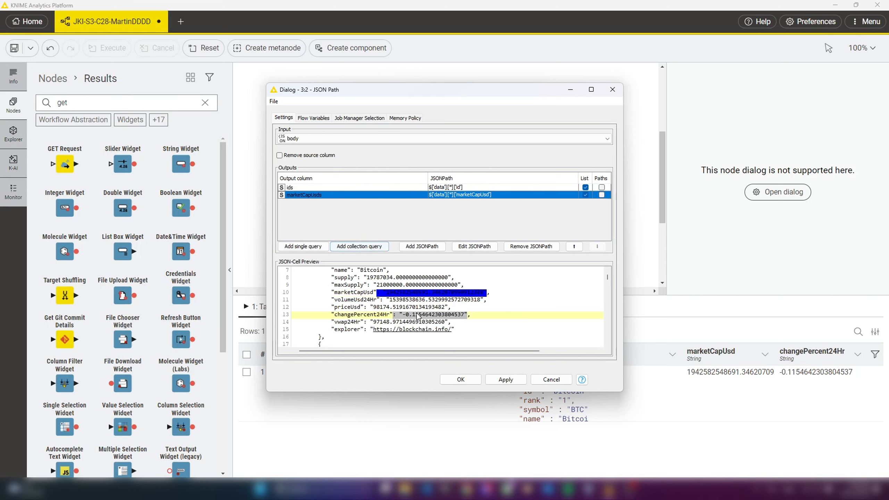
pyautogui.click(367, 246)
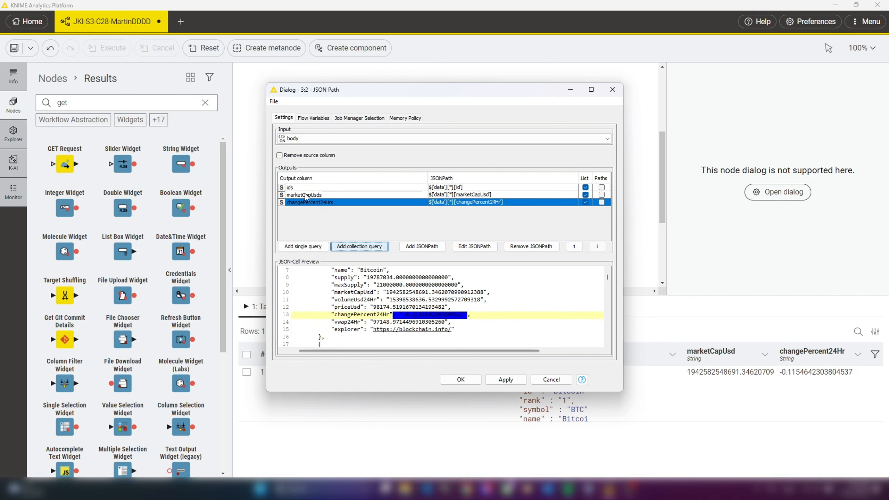
pyautogui.click(460, 379)
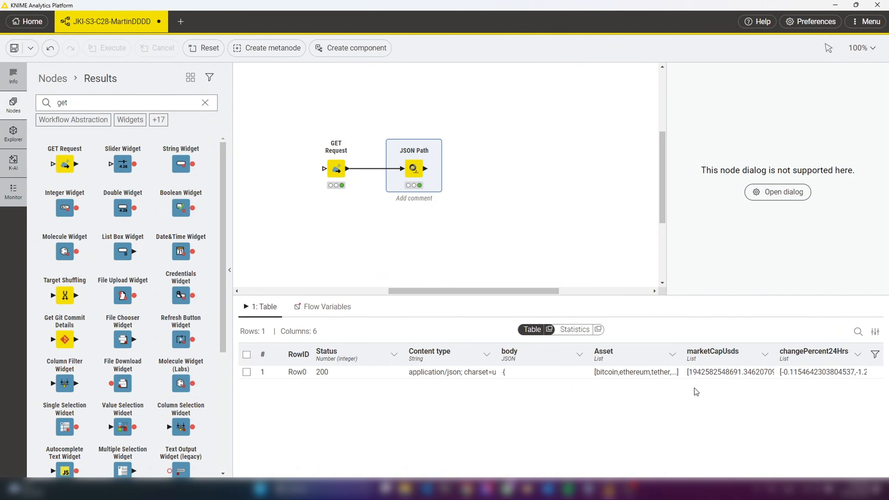
# Enlarge the JSON Path output row and inspect the list values in the extracted columns
pyautogui.moveTo(700, 377); pyautogui.dragTo(702, 423)
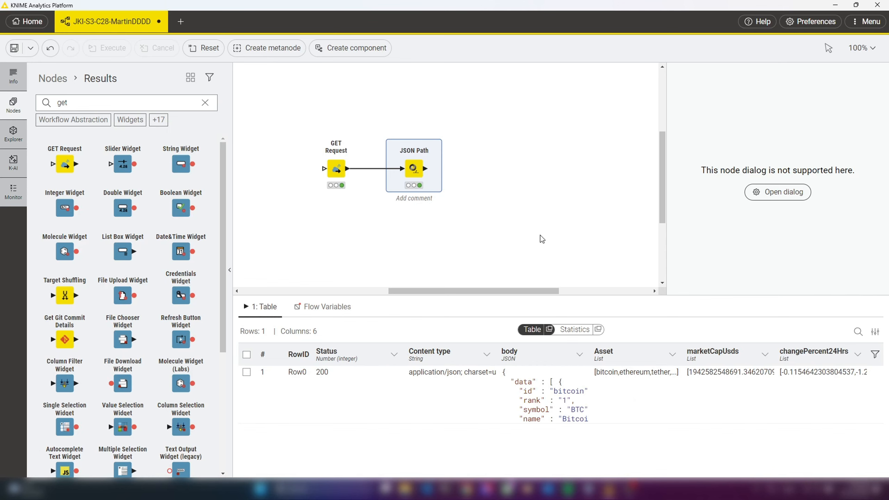
pyautogui.click(734, 378)
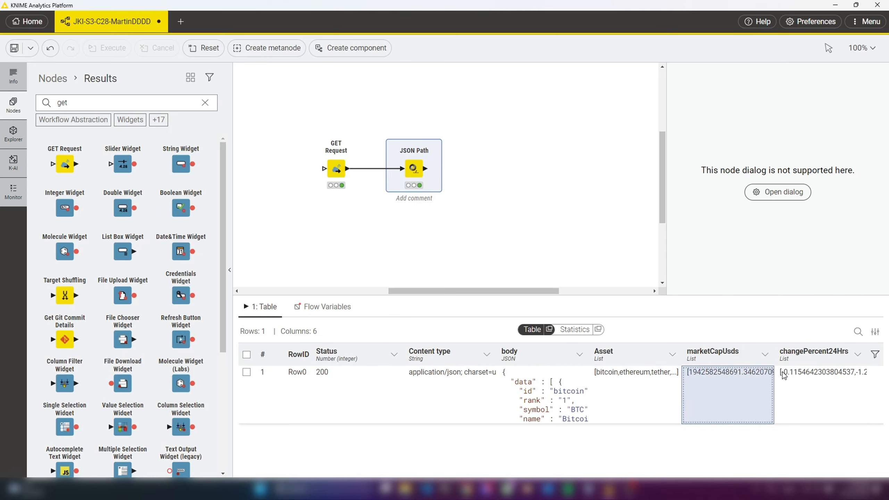
# Add an Ungroup node after JSON Path with Asset, marketCapUsds and changePercent24Hrs as collection columns, and execute it
pyautogui.click(607, 375)
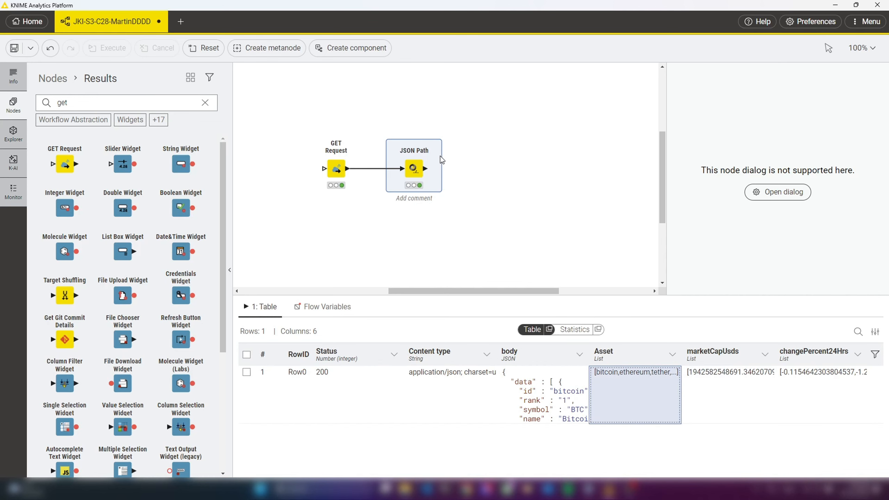
pyautogui.moveTo(423, 184)
pyautogui.moveTo(425, 169); pyautogui.dragTo(472, 168)
pyautogui.write('ungroup')
pyautogui.press('Return')
pyautogui.click(463, 140)
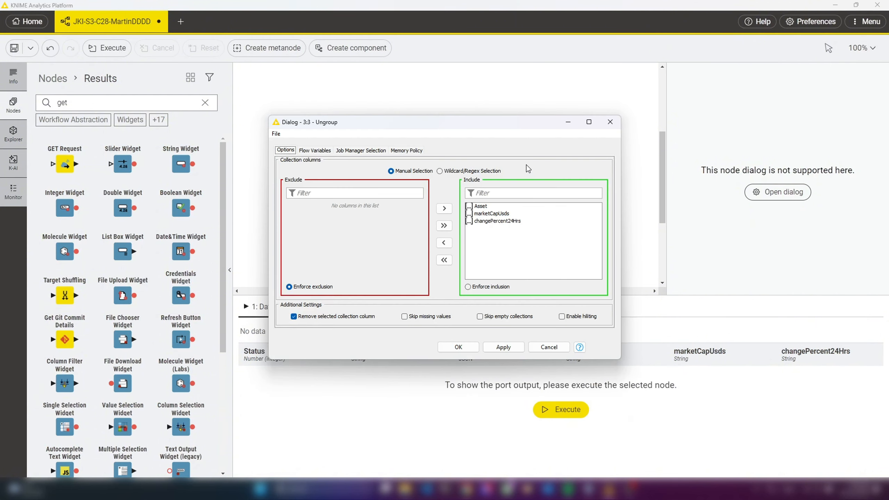
pyautogui.click(458, 346)
pyautogui.click(477, 139)
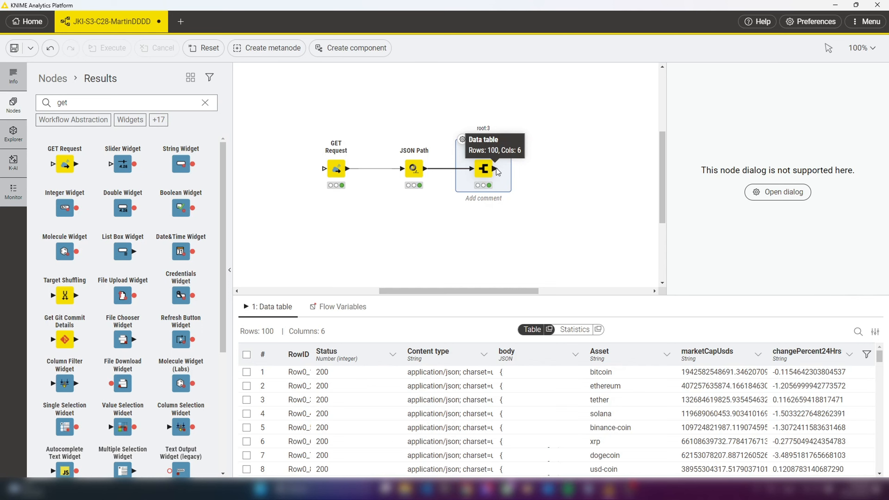
# Add a Table Manipulator node connected to the Ungroup output
pyautogui.moveTo(497, 170); pyautogui.dragTo(540, 167)
pyautogui.write('table ma')
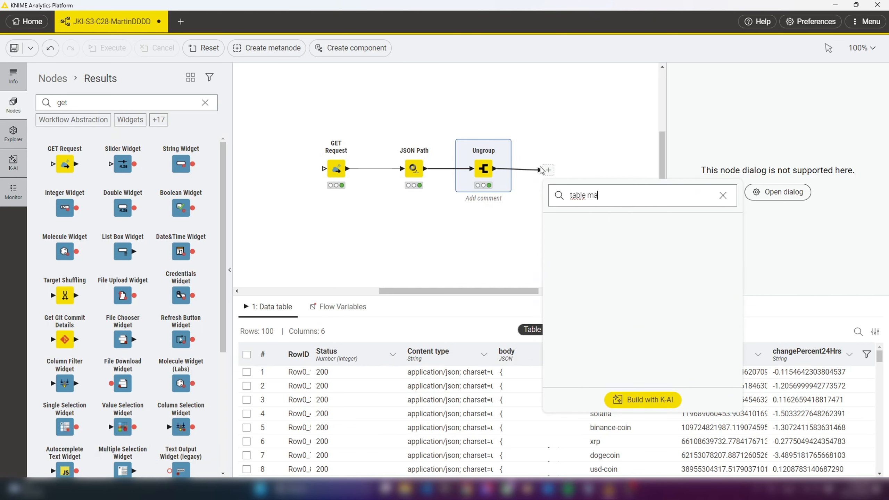
pyautogui.press('Return')
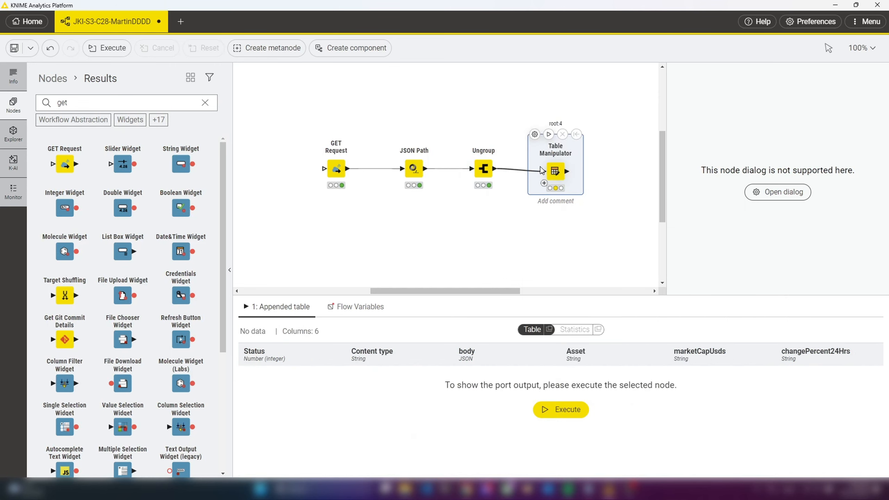
# Exclude the Status, Content type, body and any unknown new column entries in the Table Manipulator settings
pyautogui.click(535, 135)
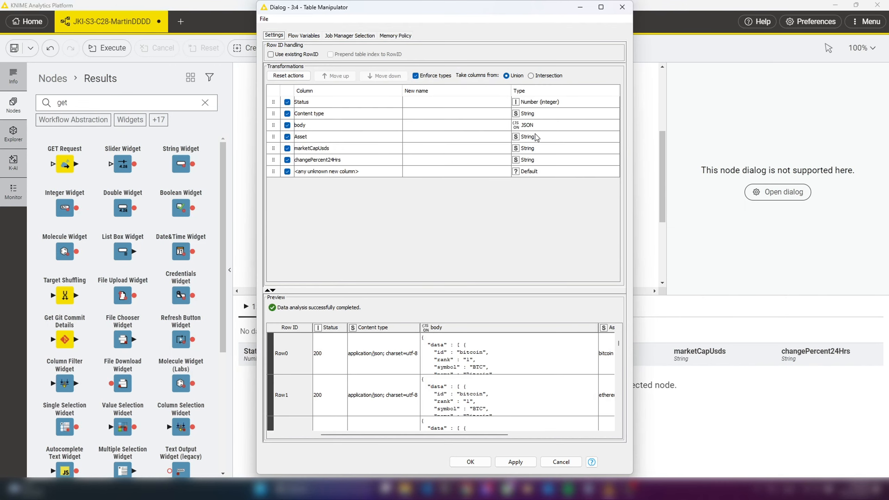
pyautogui.click(286, 101)
pyautogui.click(287, 114)
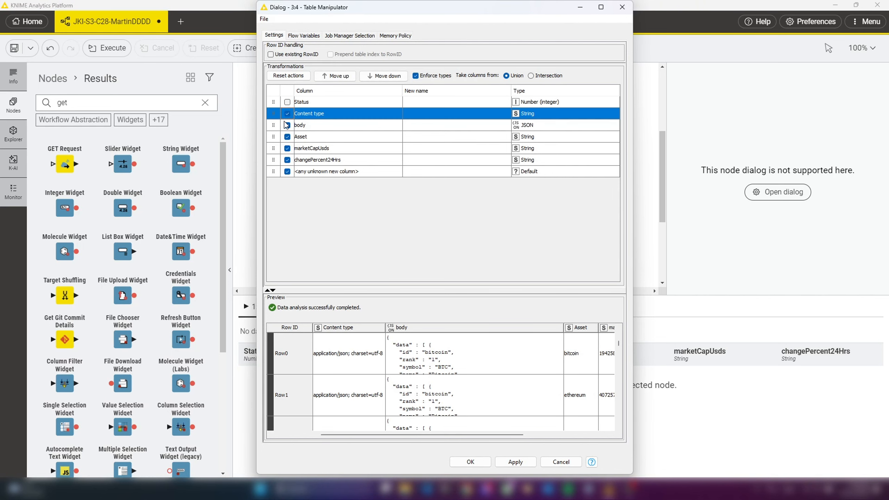
pyautogui.click(287, 113)
pyautogui.click(287, 125)
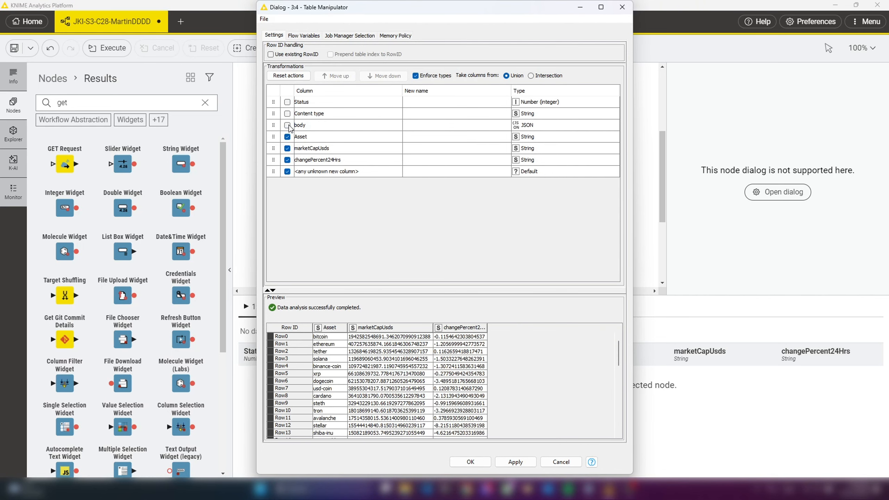
pyautogui.click(287, 171)
# Rename marketCapUsds to MarketCap and changePercent24Hrs to Change 24h in the Table Manipulator
pyautogui.click(420, 136)
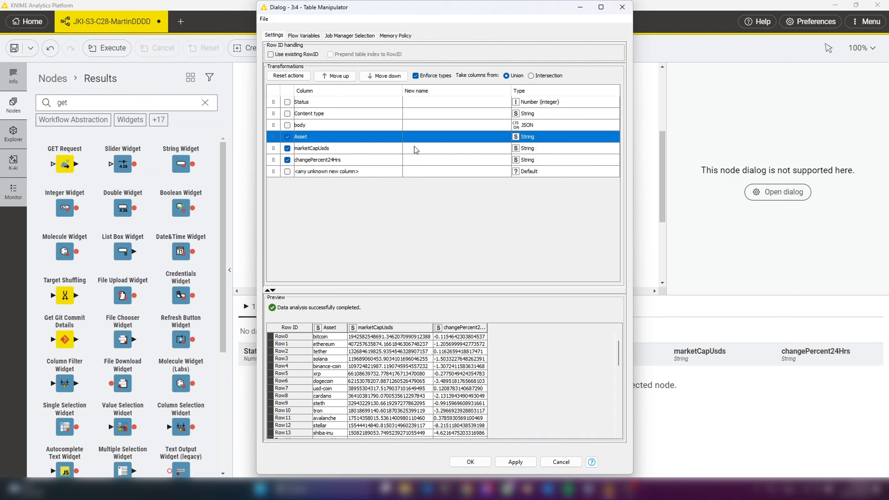
pyautogui.doubleClick(419, 147)
pyautogui.write('MarketCap')
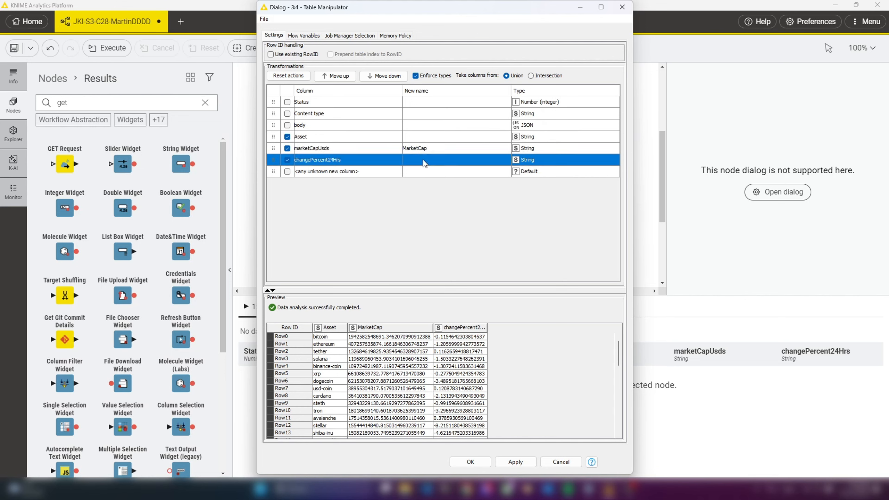
pyautogui.doubleClick(423, 160)
pyautogui.write('Change 24')
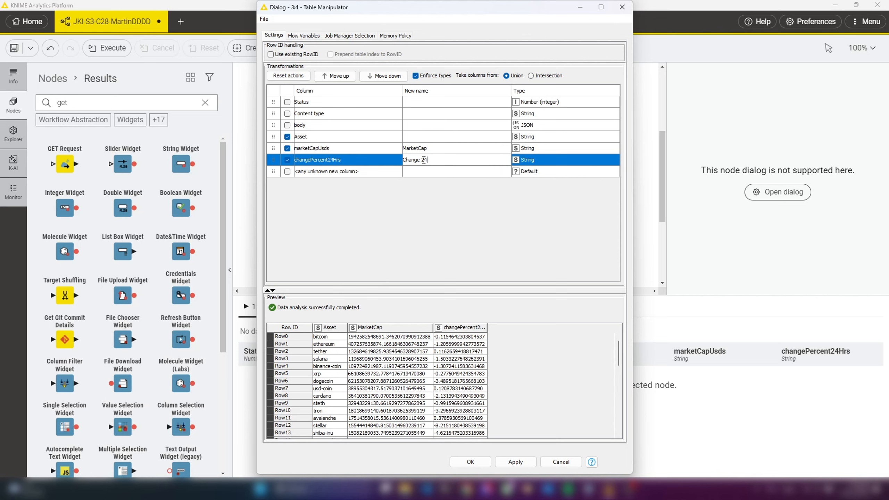
pyautogui.write('hr')
pyautogui.press('BackSpace')
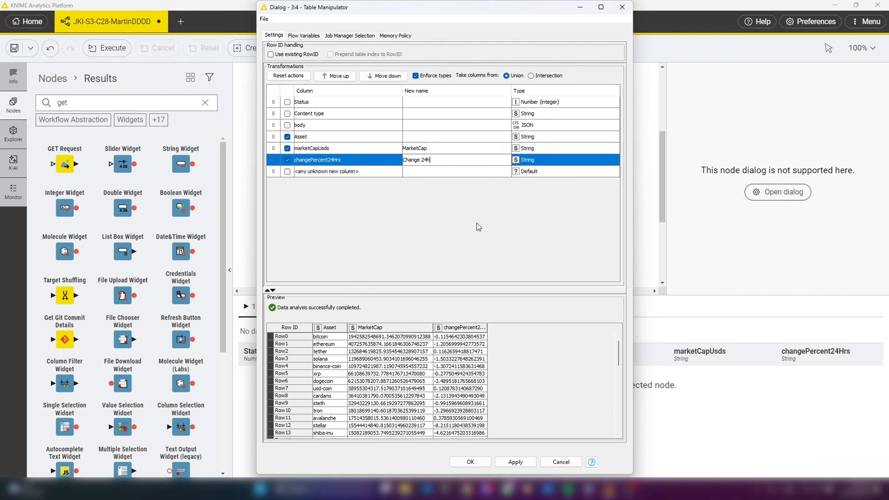
# Convert the MarketCap and Change 24h columns from String to Number (double), and confirm the Table Manipulator settings
pyautogui.click(529, 149)
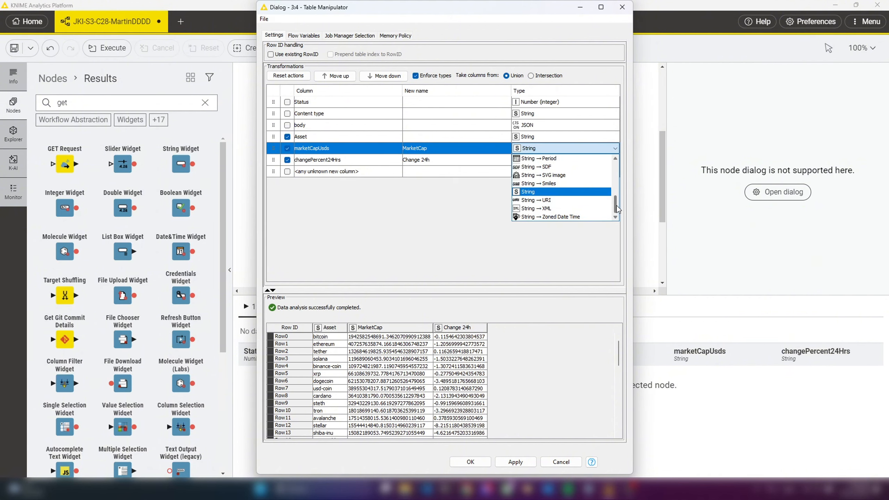
pyautogui.scroll(5, 616, 207)
pyautogui.click(528, 163)
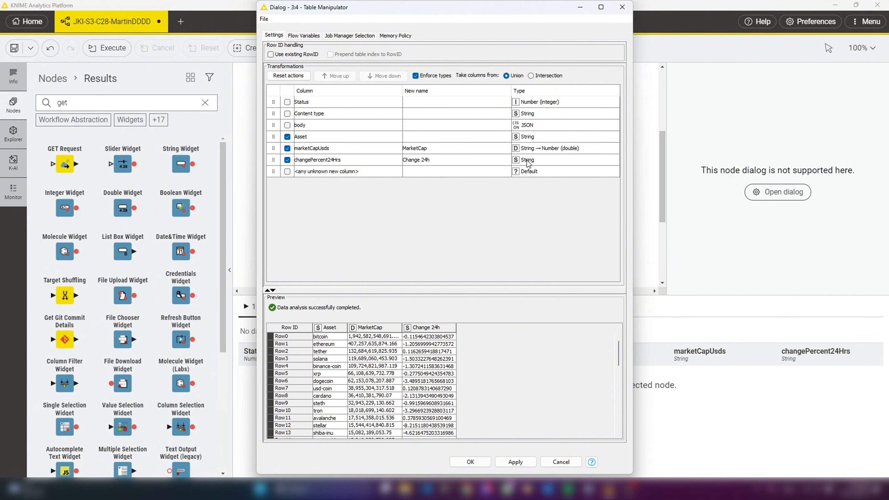
pyautogui.click(529, 163)
pyautogui.scroll(2, 616, 206)
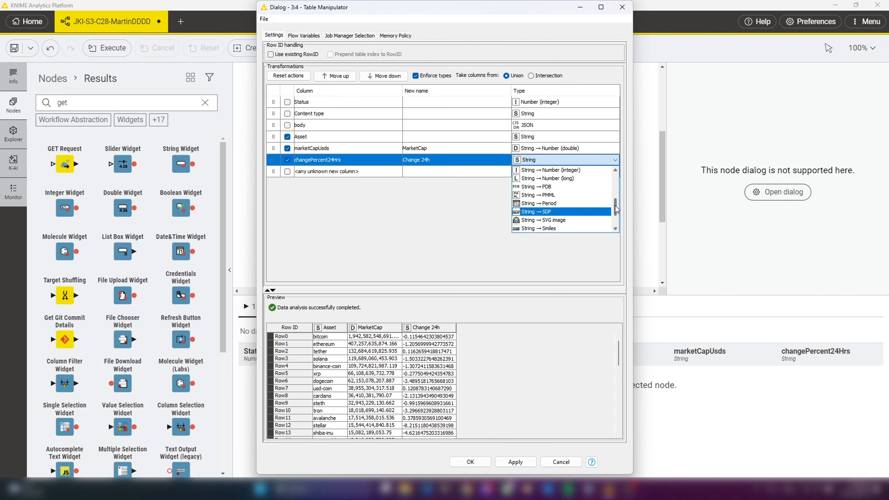
pyautogui.scroll(3, 615, 207)
pyautogui.click(581, 186)
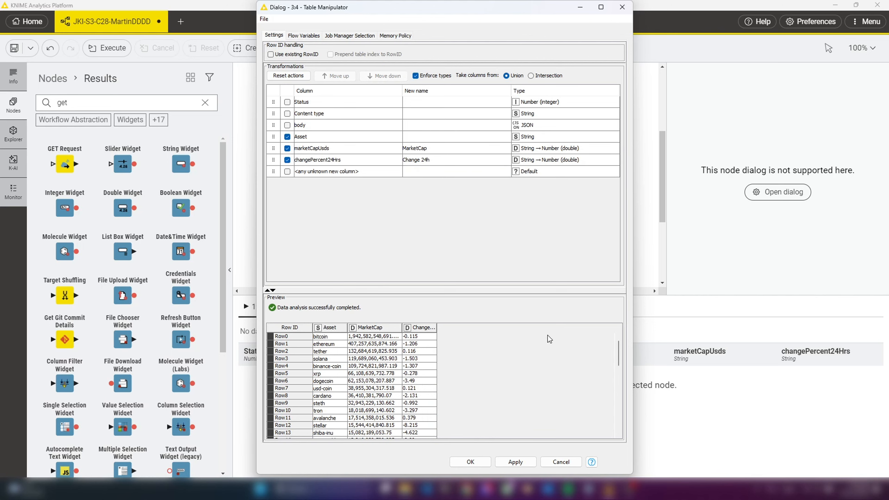
pyautogui.click(470, 462)
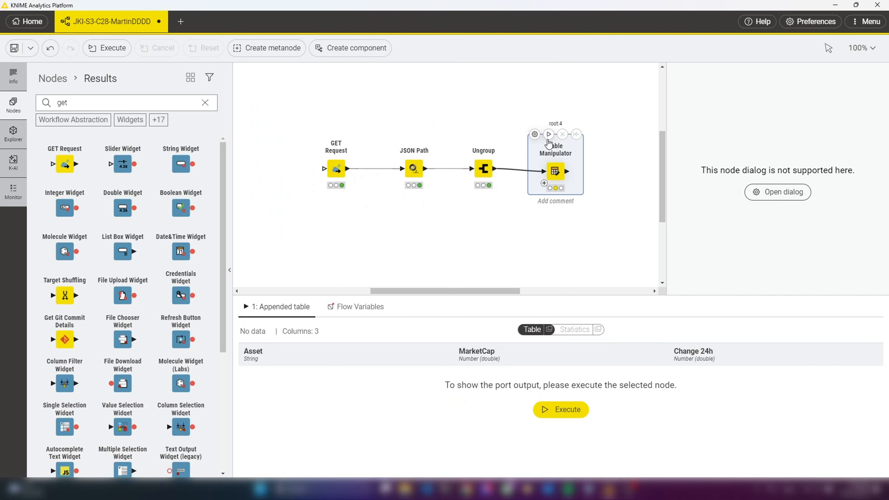
# Execute the Table Manipulator and align it and the Ungroup node more closely in one row with JSON Path
pyautogui.click(548, 134)
pyautogui.moveTo(563, 177); pyautogui.dragTo(547, 175)
pyautogui.moveTo(480, 172); pyautogui.dragTo(457, 171)
pyautogui.click(538, 168)
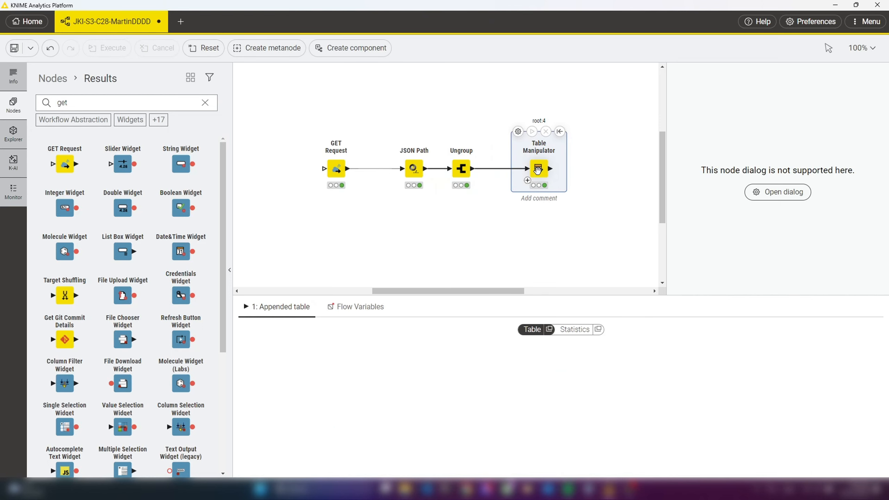
# Review the Table Manipulator settings and compare the output tables of the Ungroup, JSON Path and Table Manipulator nodes
pyautogui.moveTo(517, 288); pyautogui.dragTo(561, 290)
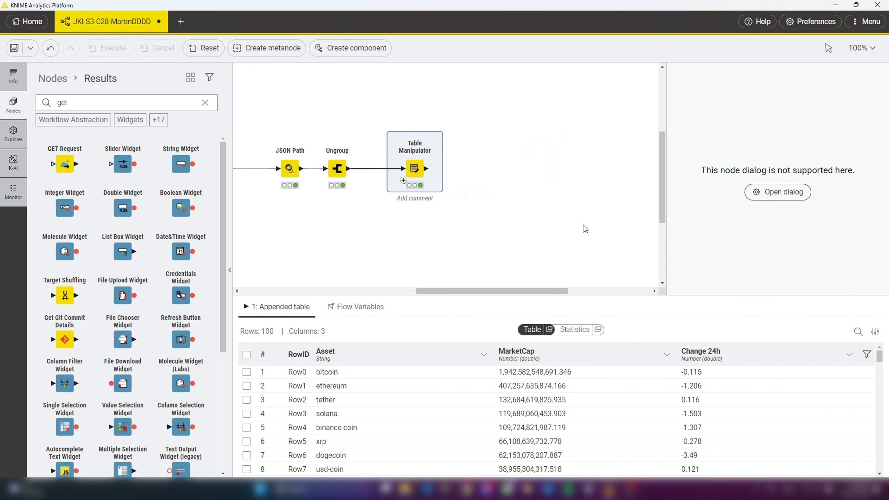
pyautogui.click(759, 195)
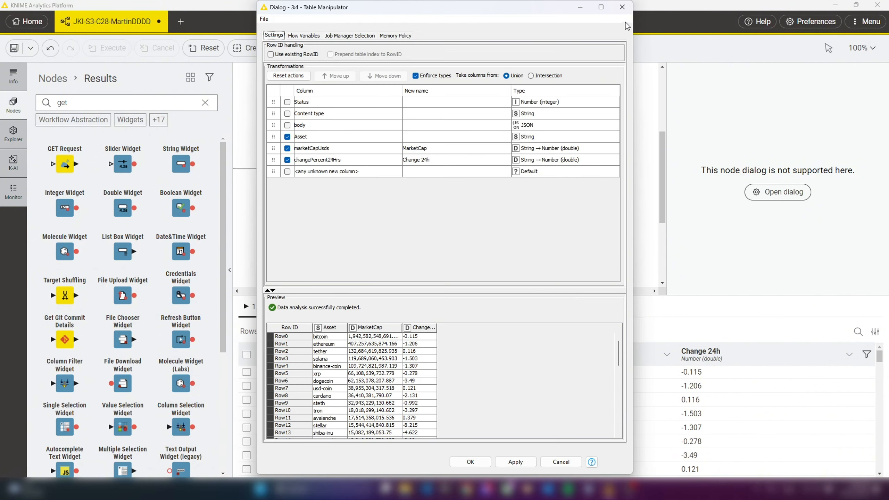
pyautogui.click(621, 7)
pyautogui.click(338, 169)
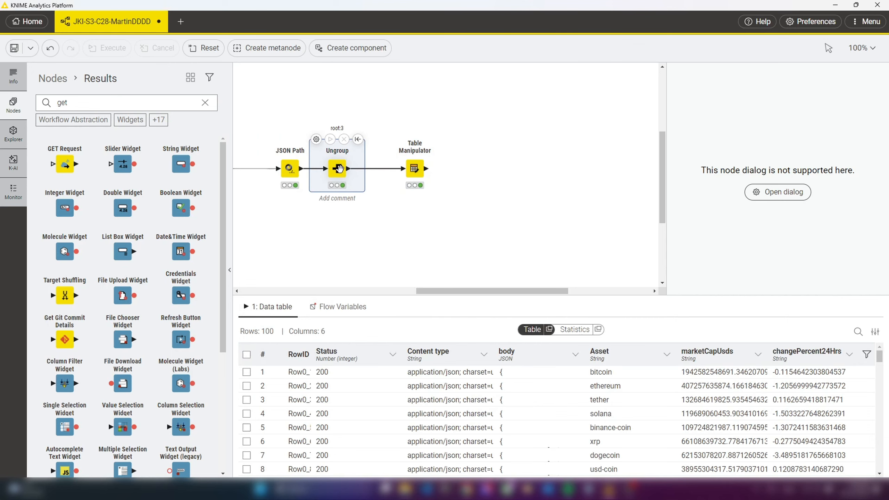
pyautogui.click(289, 168)
pyautogui.moveTo(551, 291); pyautogui.dragTo(500, 292)
pyautogui.click(362, 166)
pyautogui.click(486, 169)
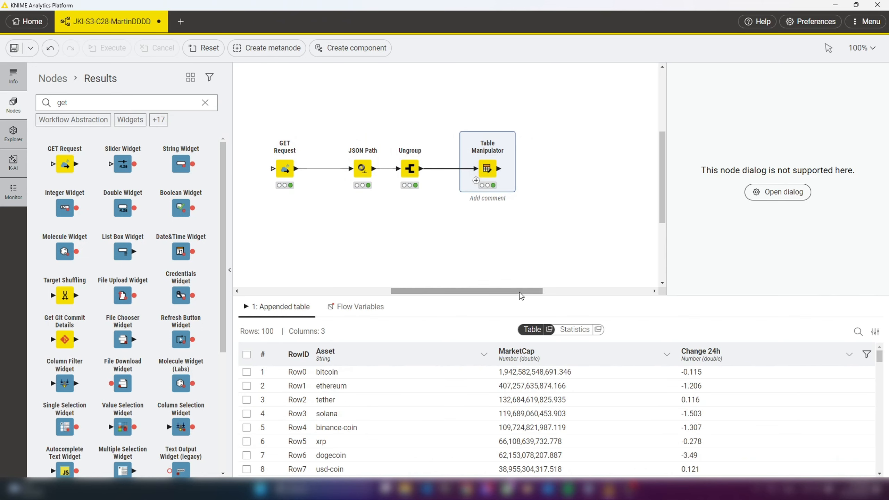
# Add an Expression node connected to the Table Manipulator output
pyautogui.moveTo(519, 292); pyautogui.dragTo(543, 292)
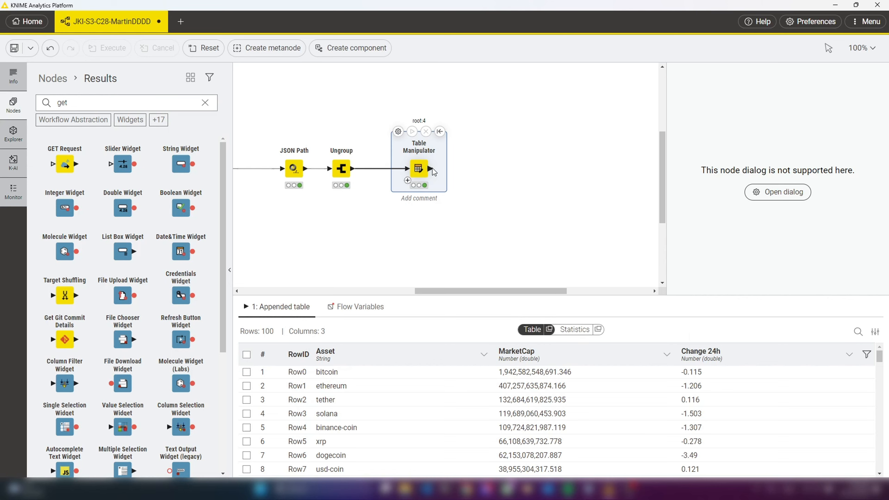
pyautogui.moveTo(433, 170); pyautogui.dragTo(486, 169)
pyautogui.write('express')
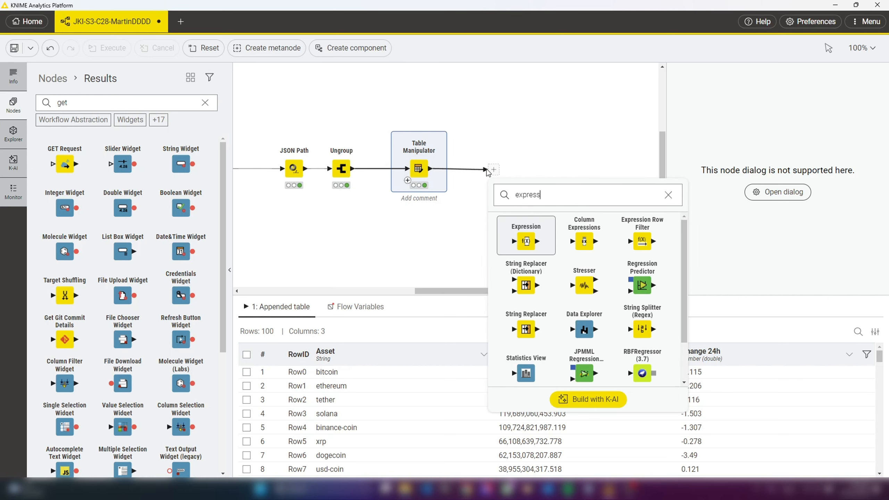
pyautogui.press('Return')
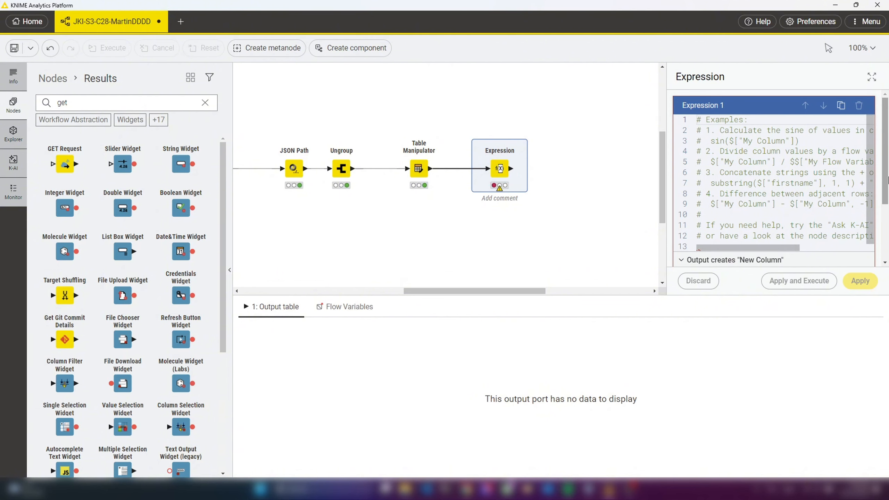
pyautogui.moveTo(782, 247)
pyautogui.mouseDown()
pyautogui.moveTo(855, 251)
pyautogui.moveTo(782, 245)
pyautogui.mouseUp()
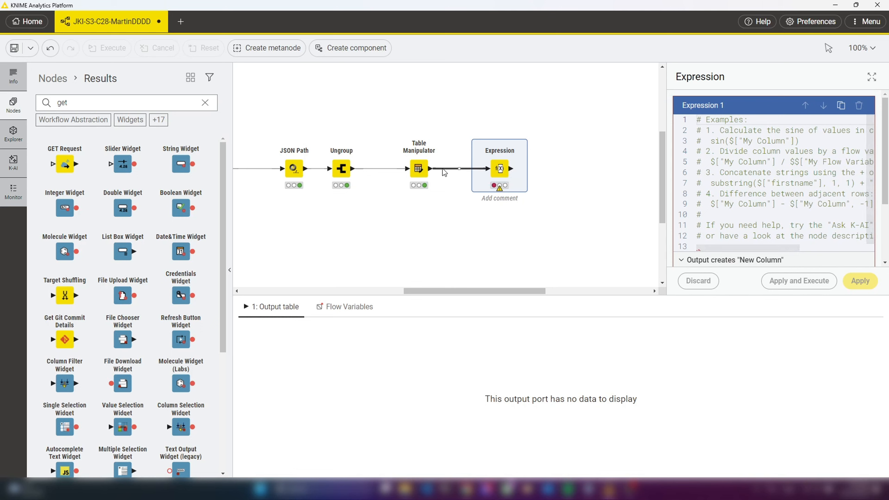
# Add a Row Filter node on a second branch from the Table Manipulator output, below the Expression node
pyautogui.moveTo(431, 169); pyautogui.dragTo(449, 243)
pyautogui.write('row')
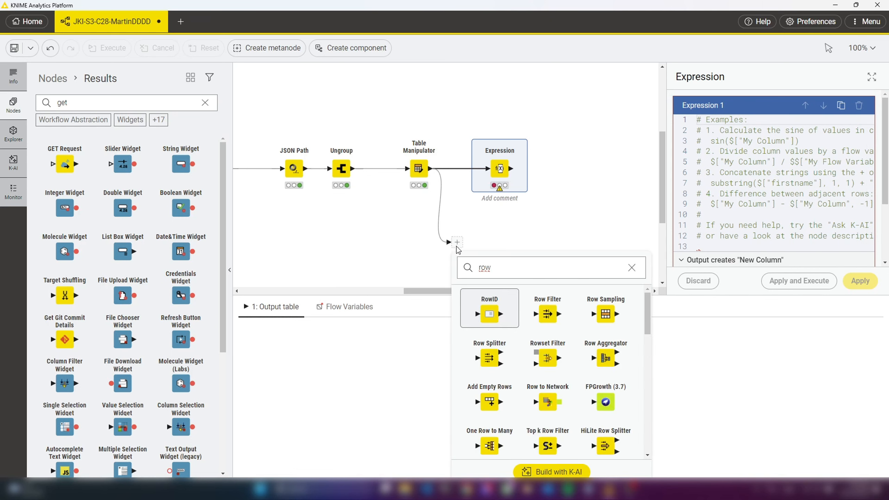
pyautogui.click(548, 314)
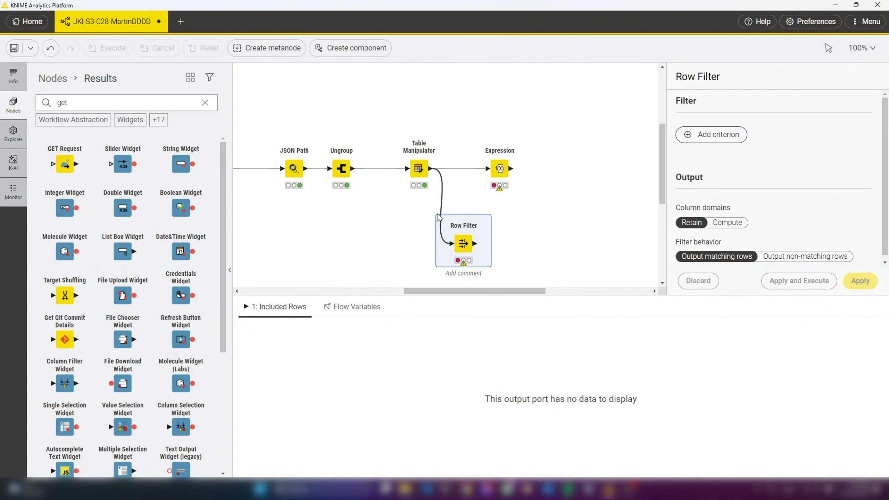
pyautogui.doubleClick(409, 136)
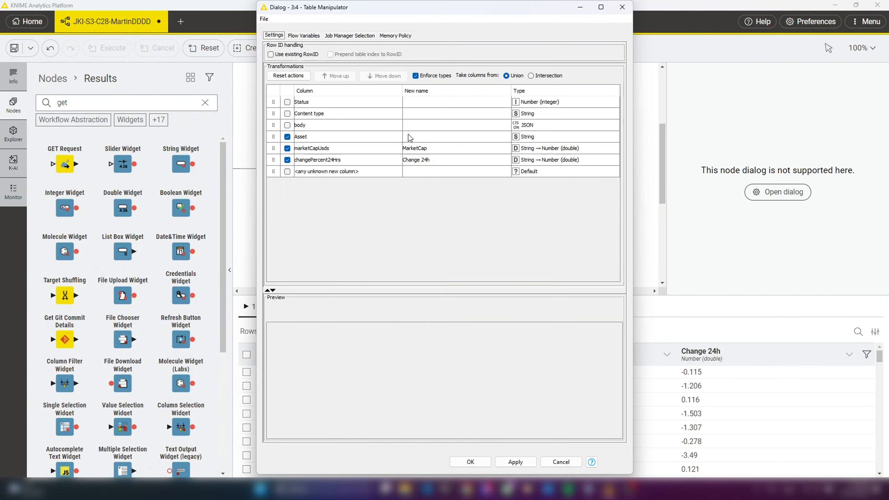
pyautogui.click(622, 7)
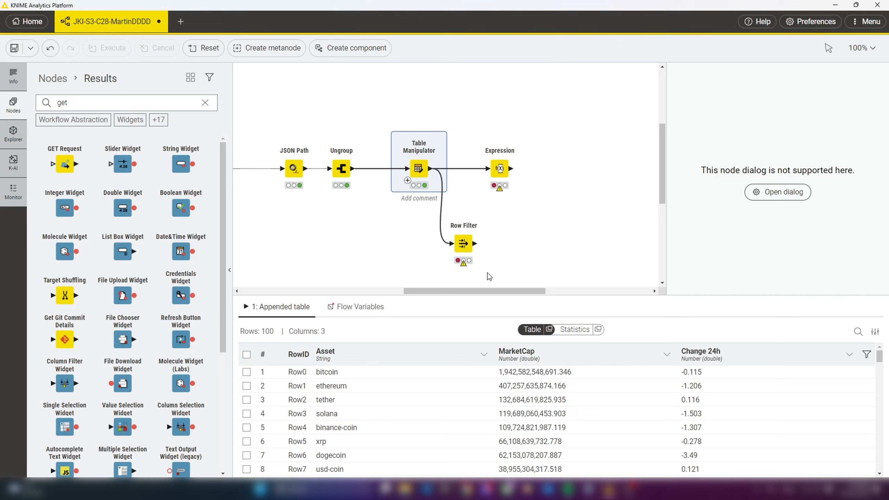
# Open the Expression node's enlarged editor and examine its example code, input columns and function categories
pyautogui.click(500, 169)
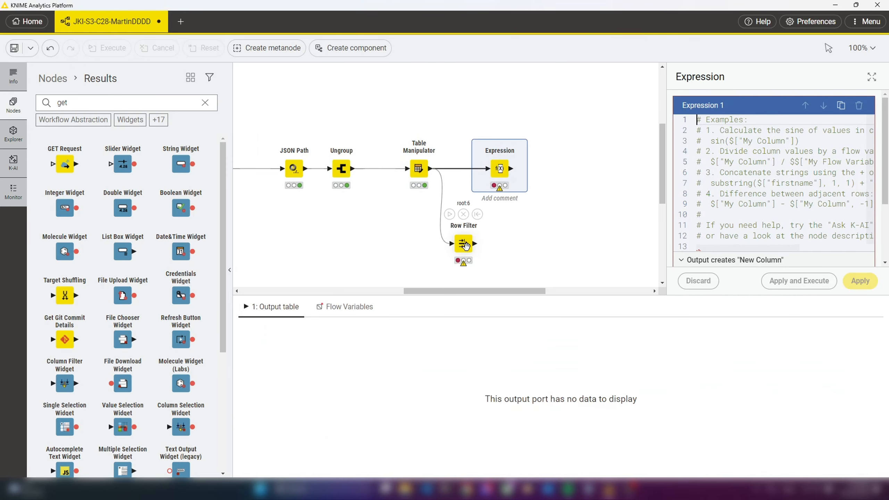
pyautogui.click(872, 78)
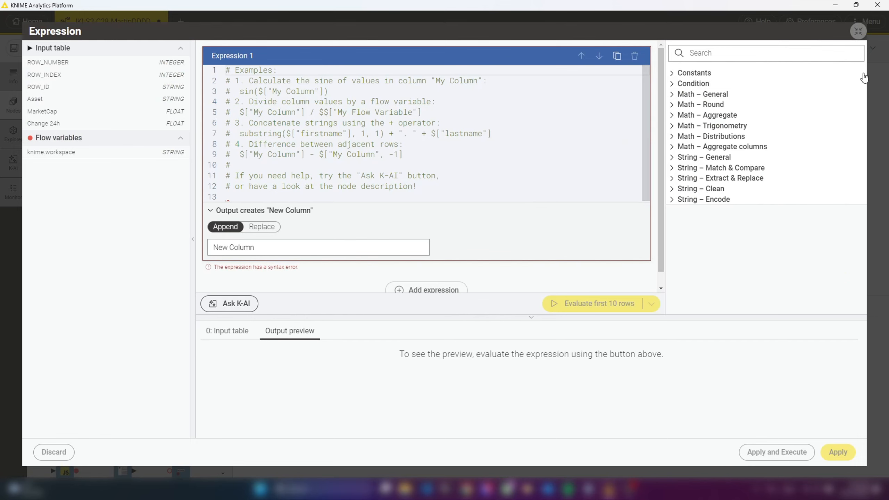
pyautogui.scroll(-1, 363, 147)
pyautogui.scroll(1, 364, 146)
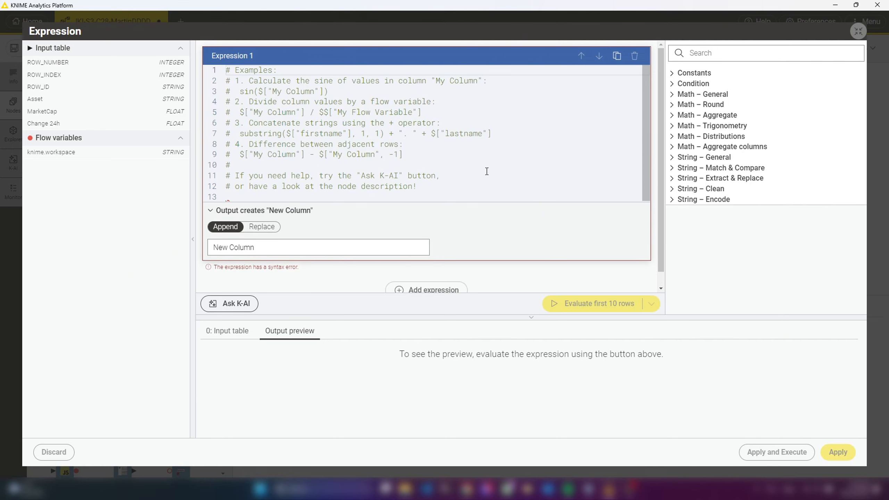
pyautogui.click(857, 33)
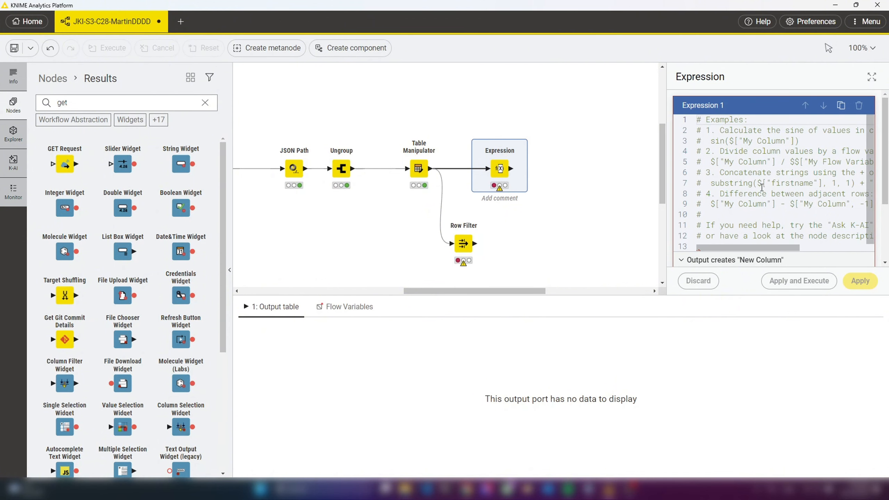
pyautogui.click(871, 77)
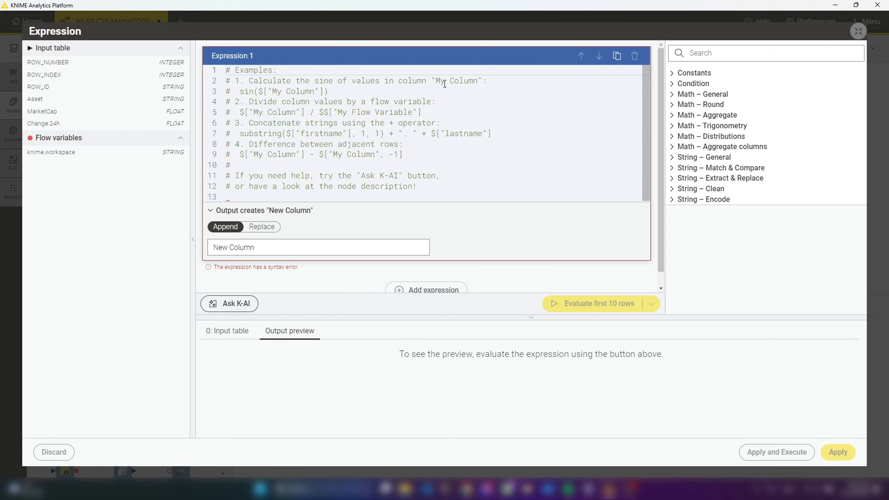
# Close the enlarged Expression editor and review the Row Filter node's settings in a widened configuration area
pyautogui.click(858, 31)
pyautogui.click(463, 244)
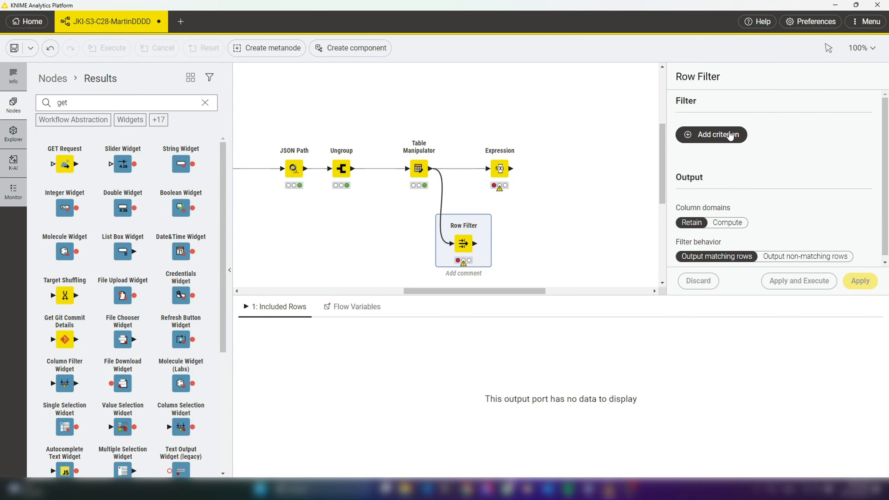
pyautogui.moveTo(667, 178); pyautogui.dragTo(631, 181)
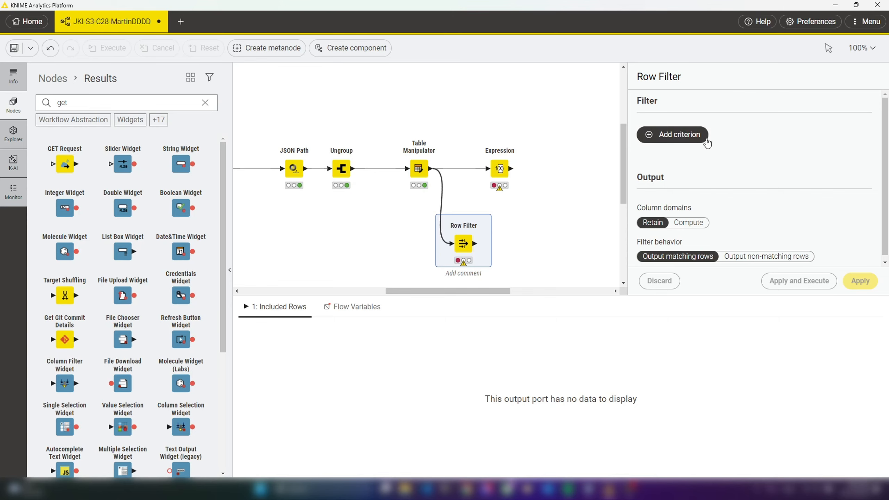
pyautogui.scroll(-1, 769, 154)
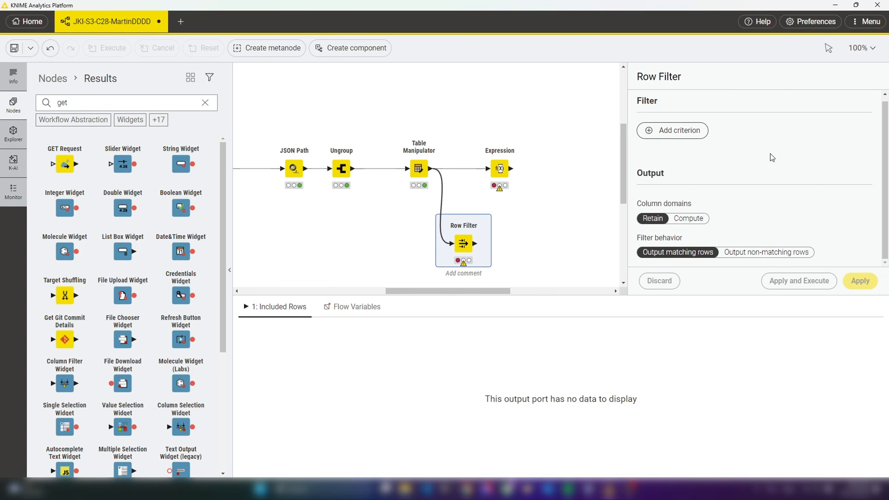
# Delete the Row Filter and Expression nodes that follow the Table Manipulator
pyautogui.press('Delete')
pyautogui.click(499, 168)
pyautogui.press('Delete')
pyautogui.click(419, 169)
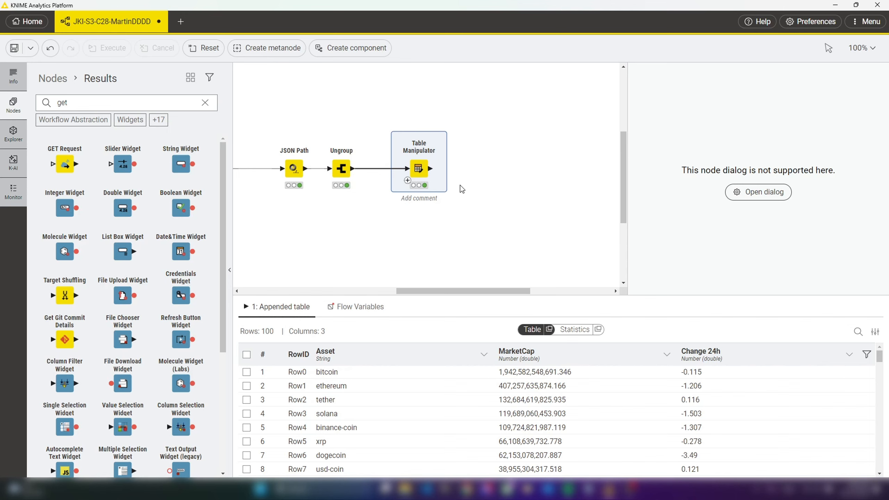
# Add a Top k Row Filter node connected to the Table Manipulator output
pyautogui.moveTo(435, 168)
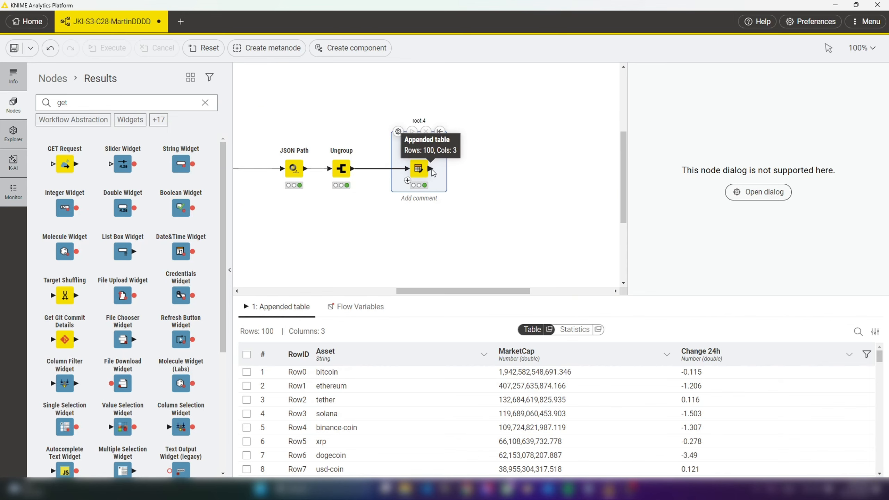
pyautogui.moveTo(431, 169); pyautogui.dragTo(484, 155)
pyautogui.write('top k')
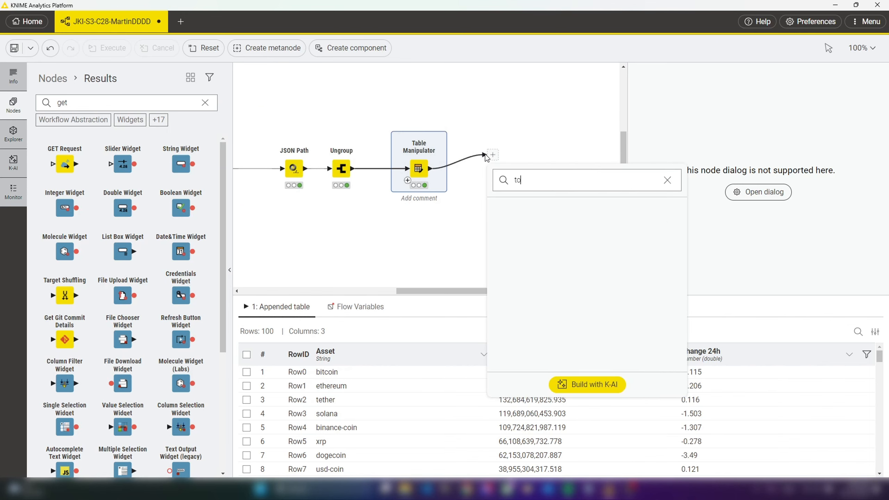
pyautogui.press('Return')
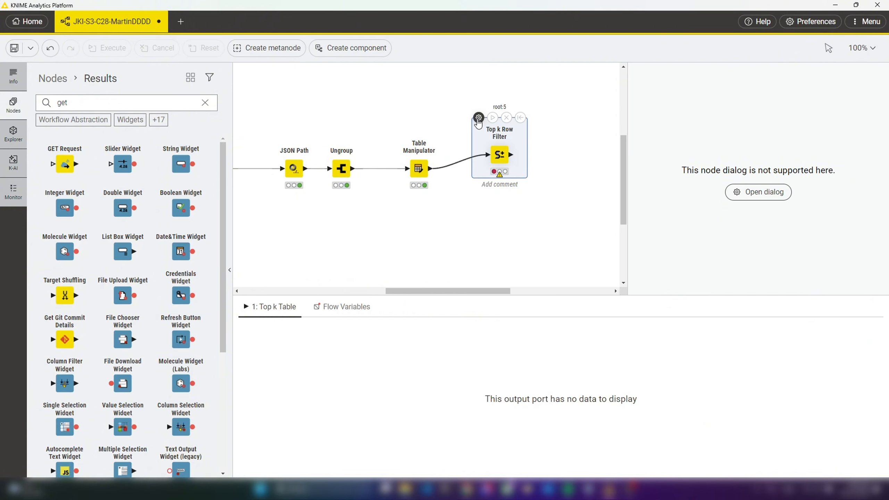
# Configure the Top k Row Filter for 10 rows sorted by Change 24h ascending, with the output order set to Sort output, and execute it
pyautogui.click(478, 118)
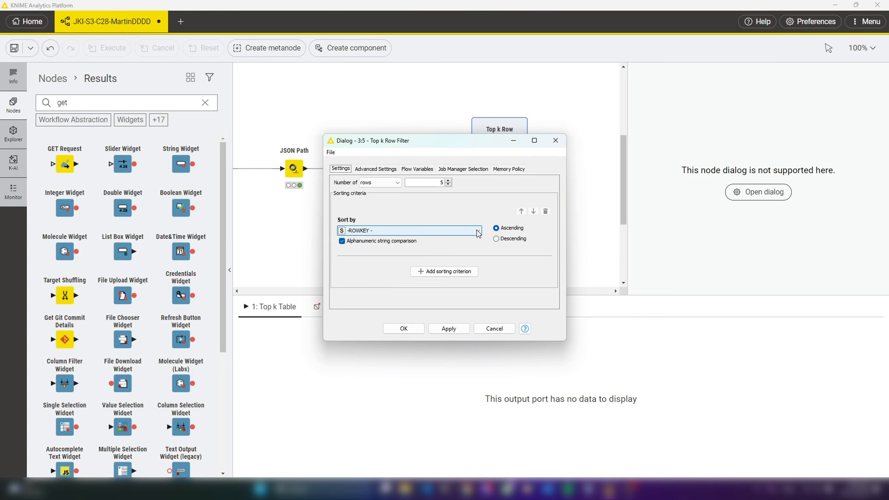
pyautogui.click(478, 232)
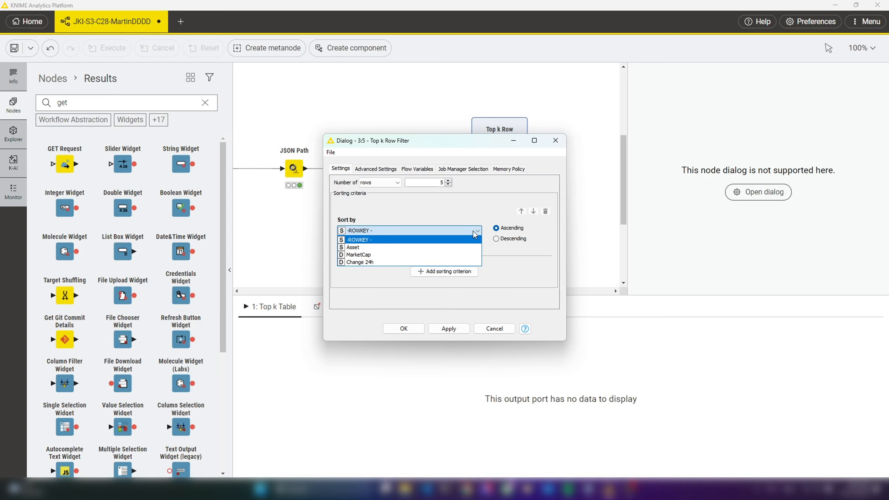
pyautogui.click(374, 261)
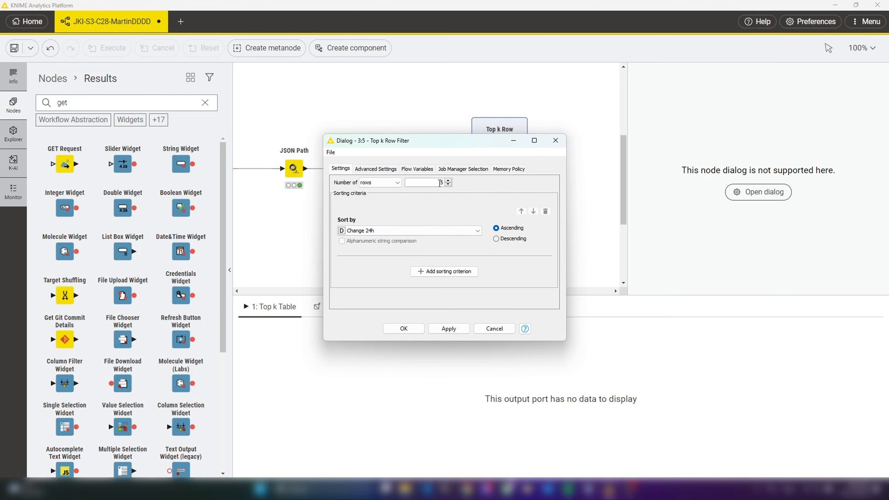
pyautogui.moveTo(440, 182); pyautogui.dragTo(464, 188)
pyautogui.click(382, 171)
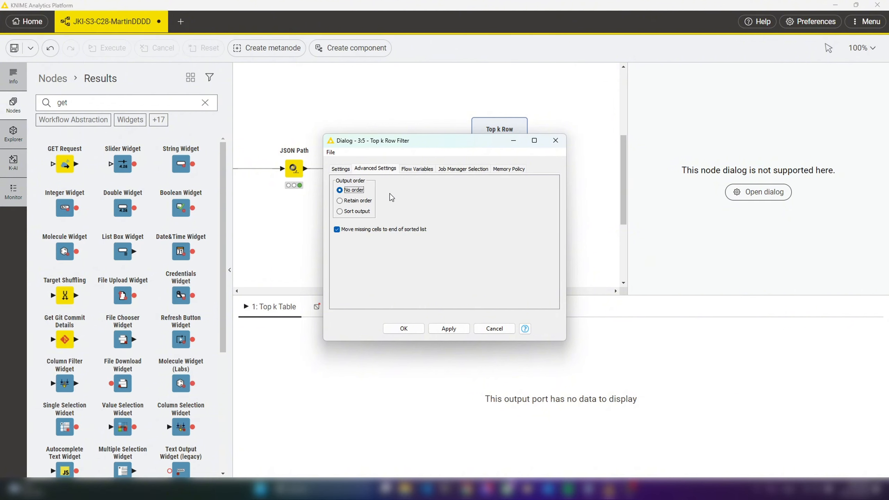
pyautogui.click(340, 169)
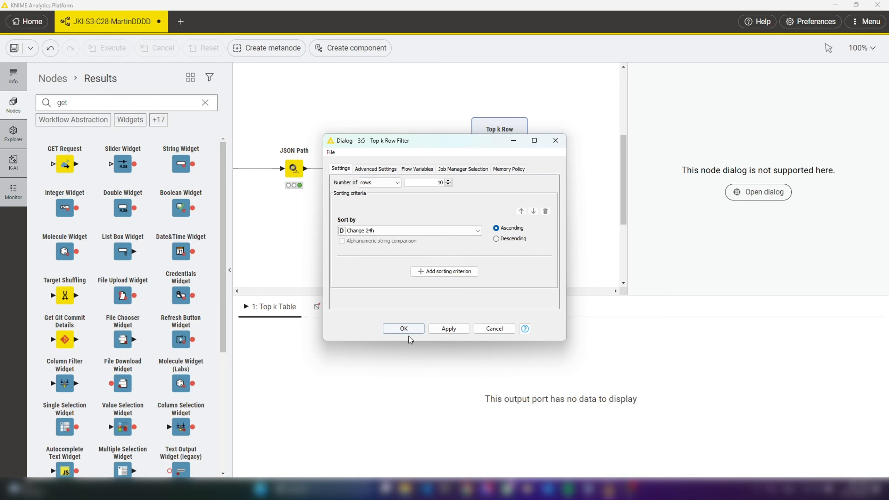
pyautogui.click(402, 329)
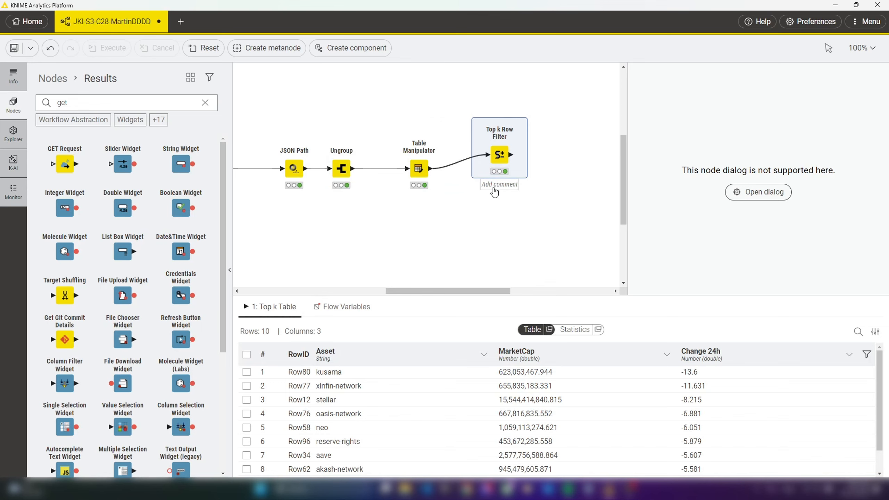
# Comment the Top k Row Filter node as "Losers" and move it above the Table Manipulator's level
pyautogui.doubleClick(506, 189)
pyautogui.write('Losers')
pyautogui.moveTo(499, 161); pyautogui.dragTo(494, 136)
# Duplicate the Losers Top k Row Filter node and place the copy below the original
pyautogui.hotkey('ctrl', 'c')
pyautogui.hotkey('ctrl', 'v')
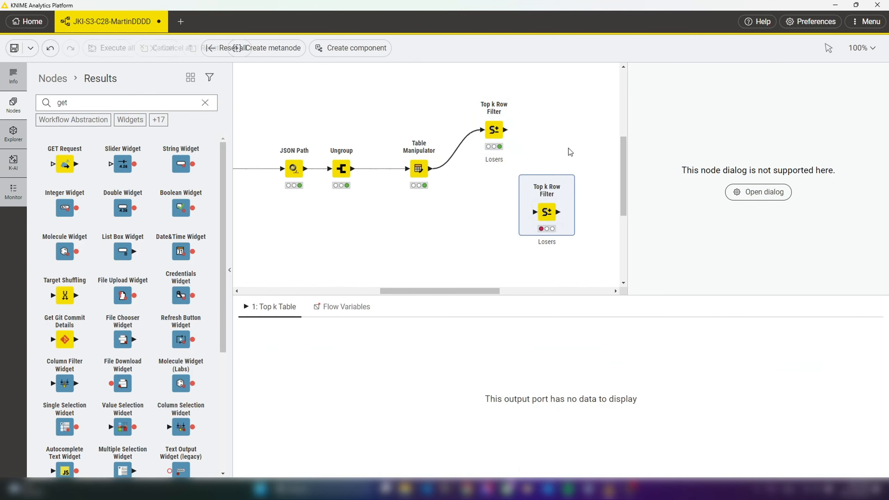
pyautogui.moveTo(546, 214); pyautogui.dragTo(464, 203)
pyautogui.moveTo(622, 181); pyautogui.dragTo(621, 177)
pyautogui.click(571, 154)
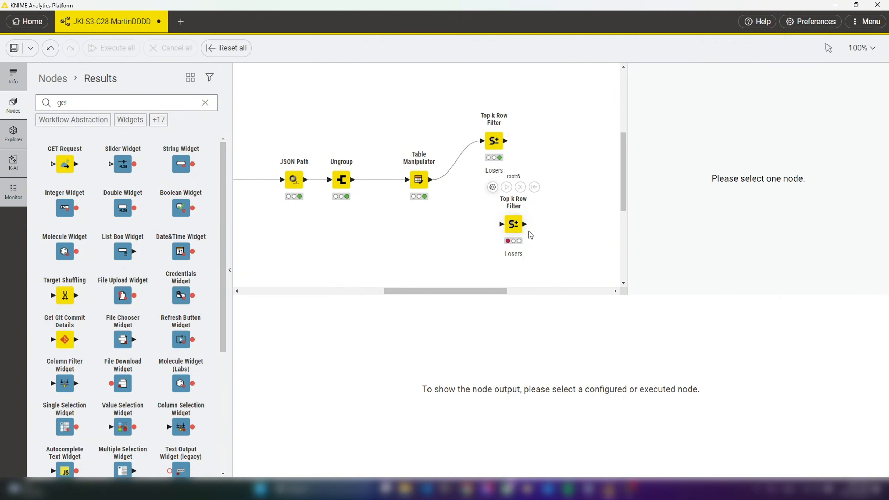
pyautogui.moveTo(530, 234); pyautogui.dragTo(522, 228)
# Change the copied Top k Row Filter's comment to "Winners" and align the node beneath the Losers node
pyautogui.doubleClick(510, 249)
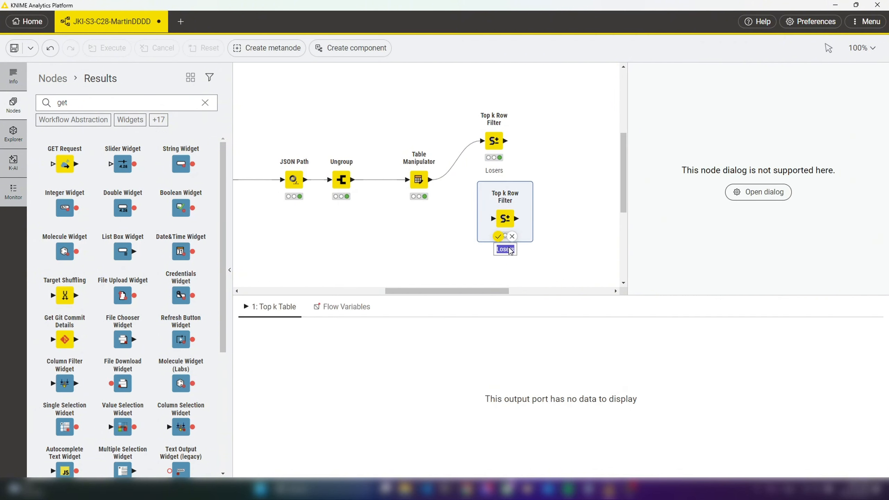
pyautogui.write('Winners')
pyautogui.press('Return')
pyautogui.moveTo(505, 221); pyautogui.dragTo(498, 225)
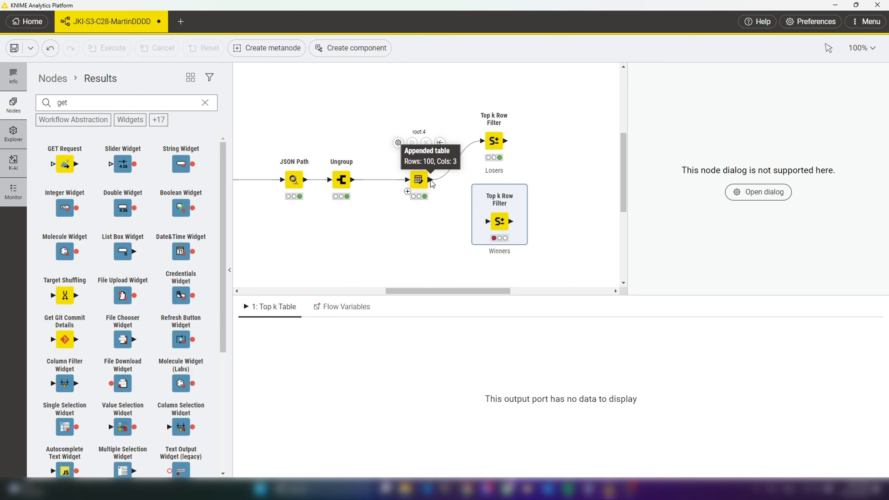
# Connect the Table Manipulator output to the input of the Winners Top k Row Filter
pyautogui.moveTo(434, 181); pyautogui.dragTo(435, 188)
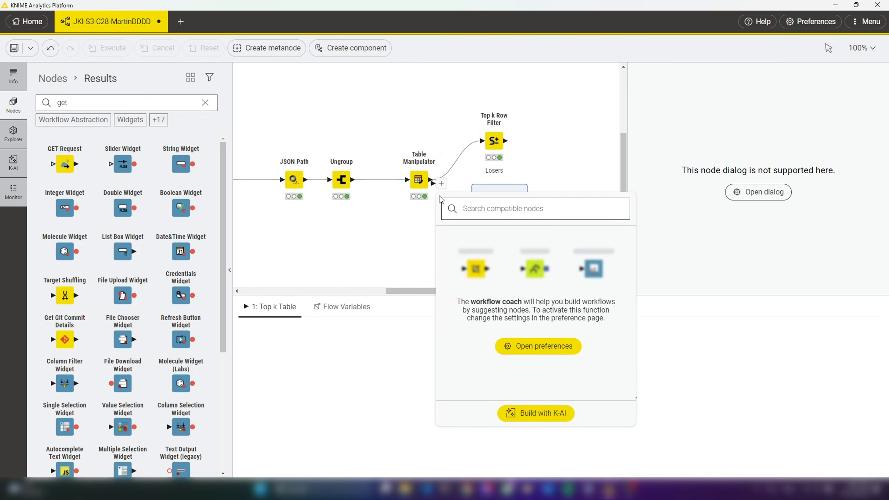
pyautogui.press('Escape')
pyautogui.moveTo(460, 211)
pyautogui.mouseDown()
pyautogui.moveTo(486, 221)
pyautogui.moveTo(448, 201)
pyautogui.mouseUp()
pyautogui.click(422, 238)
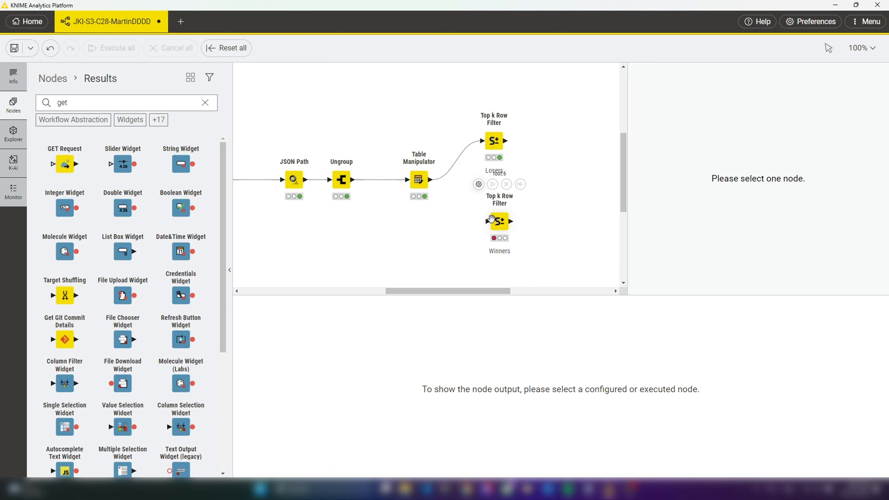
pyautogui.moveTo(458, 210); pyautogui.dragTo(435, 182)
pyautogui.click(454, 217)
pyautogui.moveTo(488, 227); pyautogui.dragTo(433, 185)
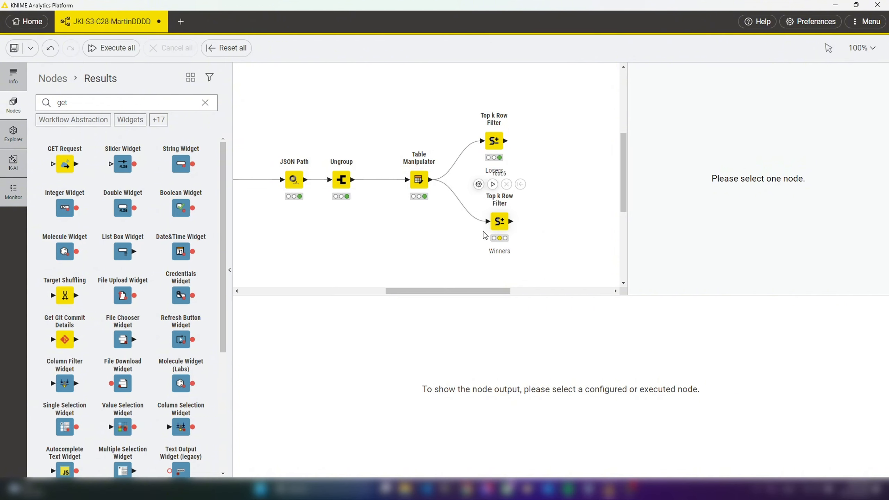
# Try an Expression node as the input of the Winners filter, and restore the filter's connection from the Table Manipulator
pyautogui.moveTo(489, 226); pyautogui.dragTo(379, 237)
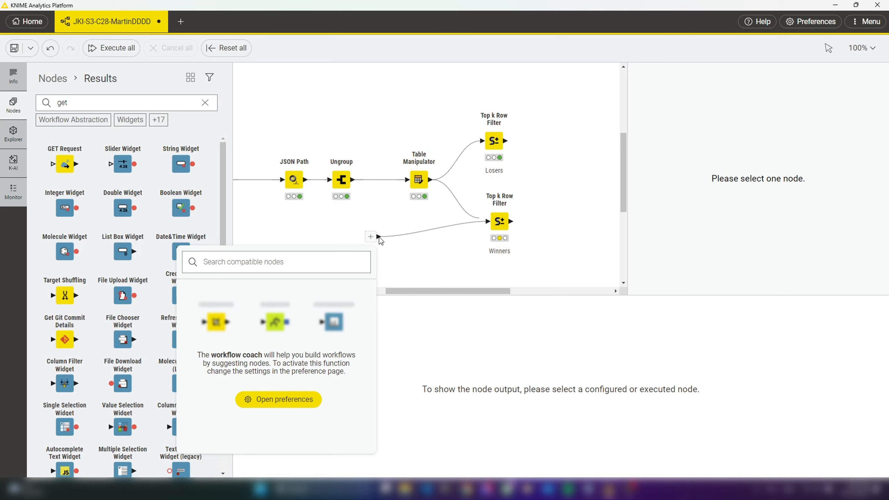
pyautogui.write('ex')
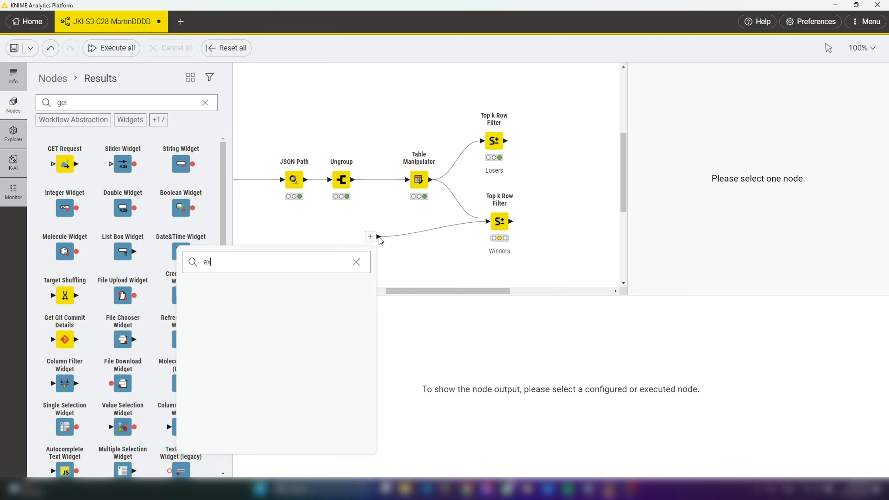
pyautogui.write('press')
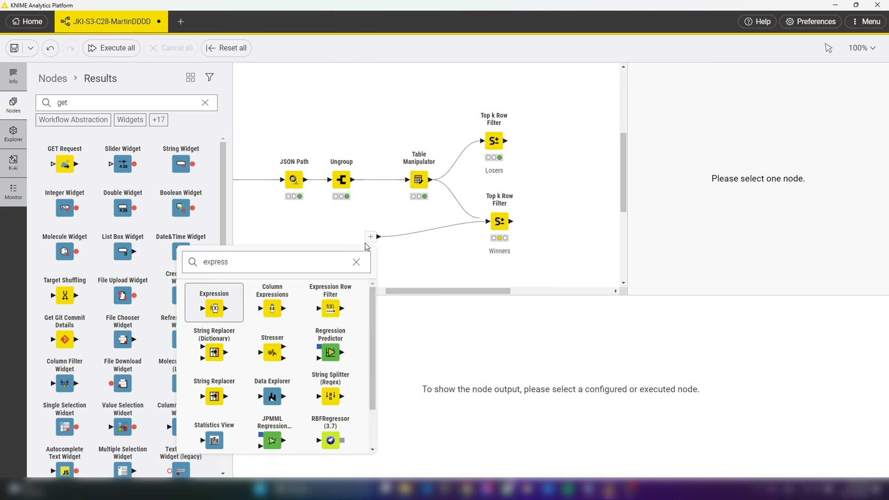
pyautogui.click(215, 306)
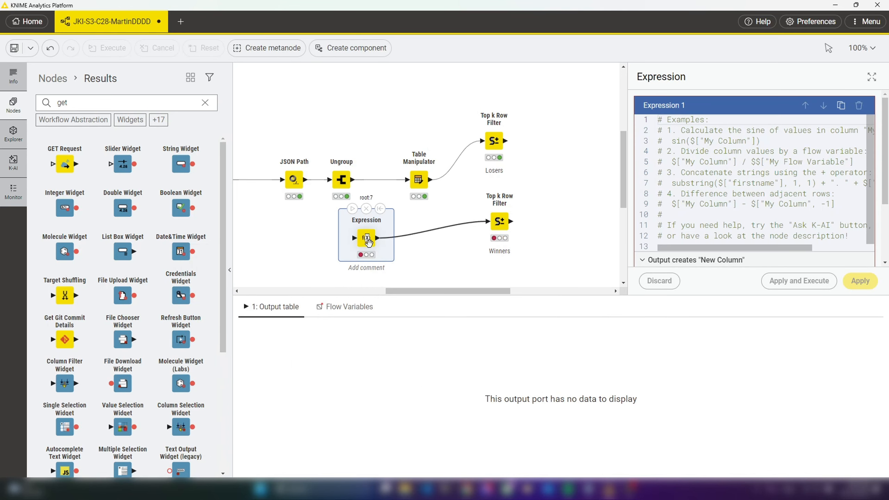
pyautogui.press('Delete')
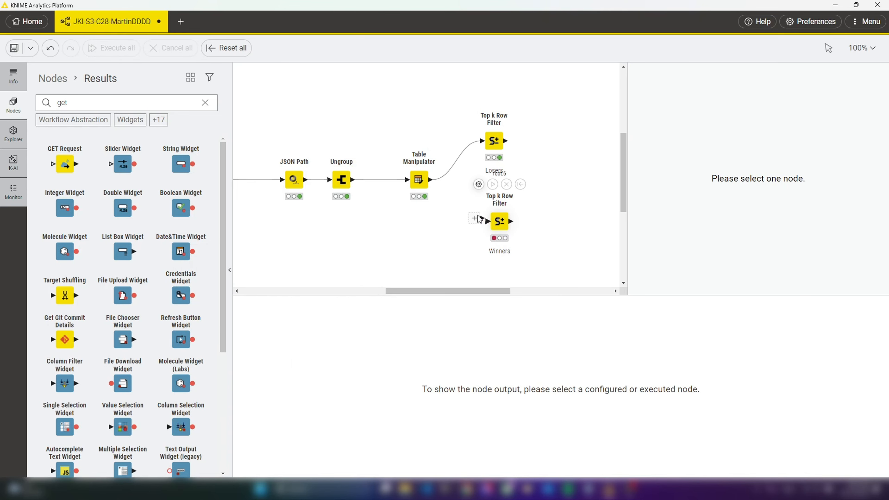
pyautogui.moveTo(478, 219); pyautogui.dragTo(432, 179)
# Set the Winners Top k Row Filter to sort Change 24h in descending order and execute it
pyautogui.click(502, 220)
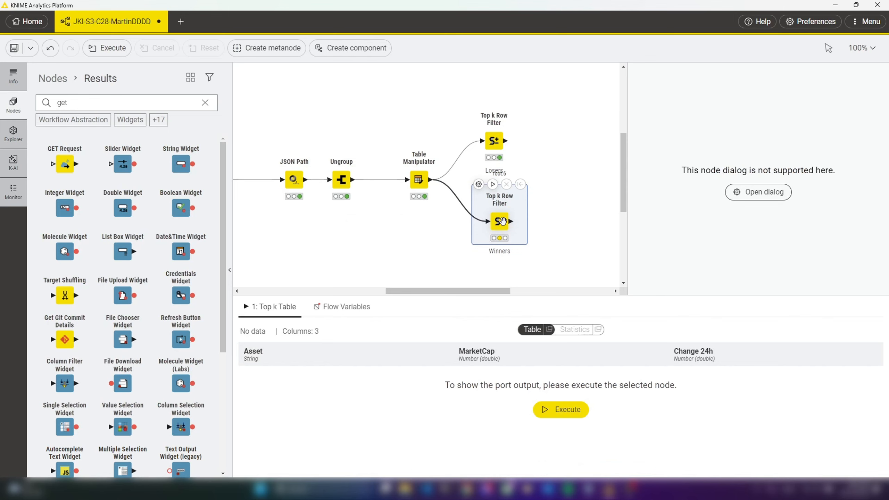
pyautogui.click(479, 184)
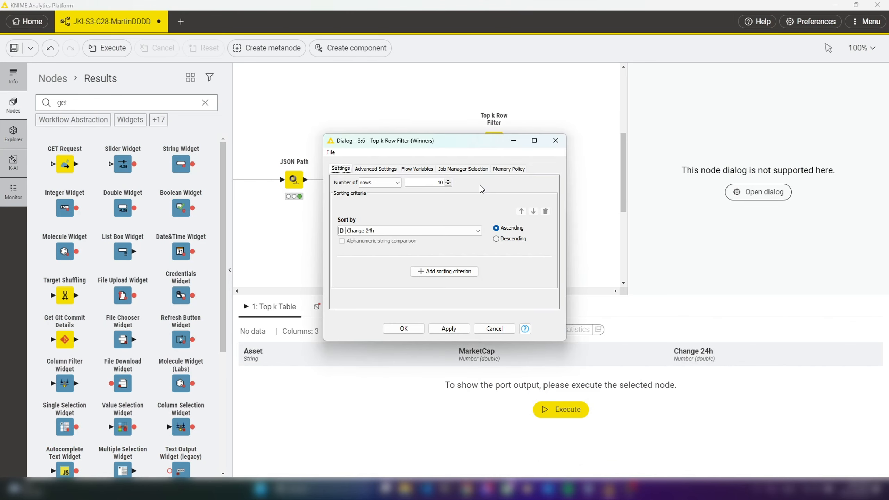
pyautogui.click(496, 239)
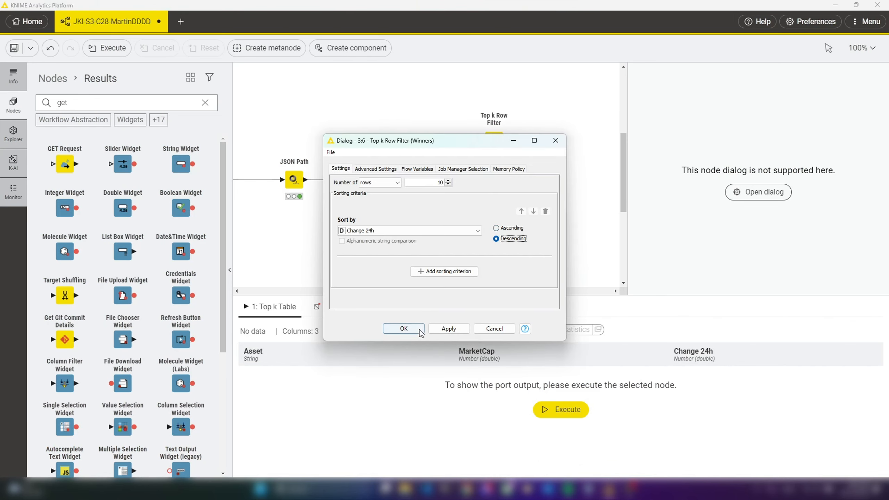
pyautogui.click(404, 329)
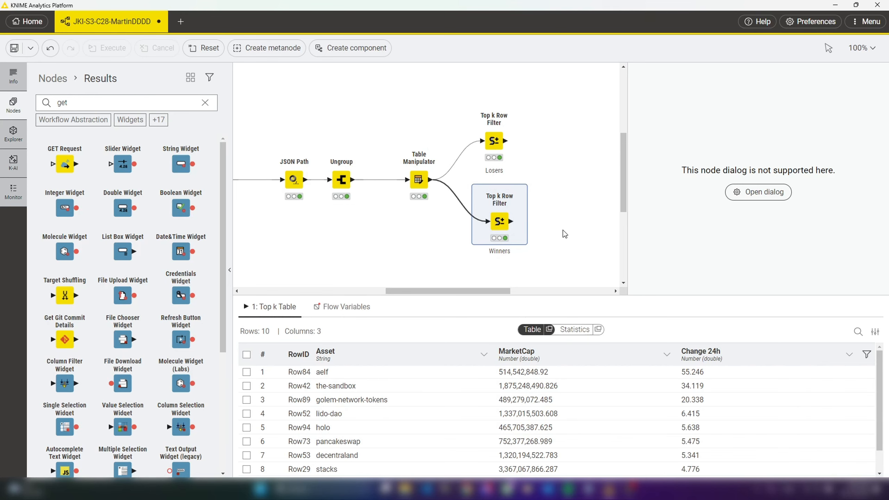
# Add an Expression node connected to the output of the Losers Top k Row Filter
pyautogui.moveTo(489, 291); pyautogui.dragTo(504, 290)
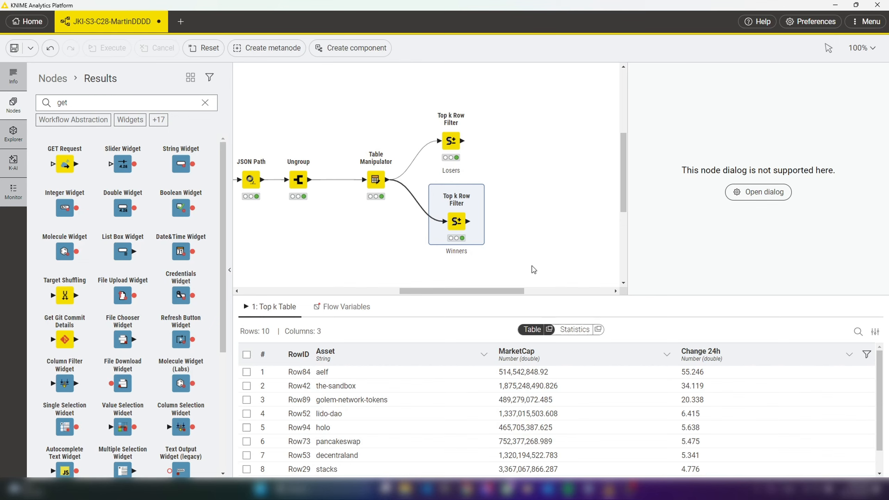
pyautogui.click(525, 231)
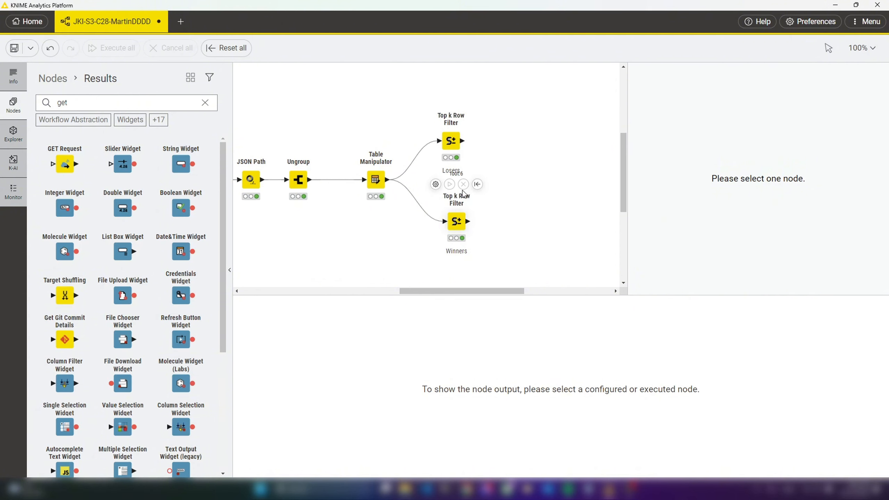
pyautogui.click(454, 145)
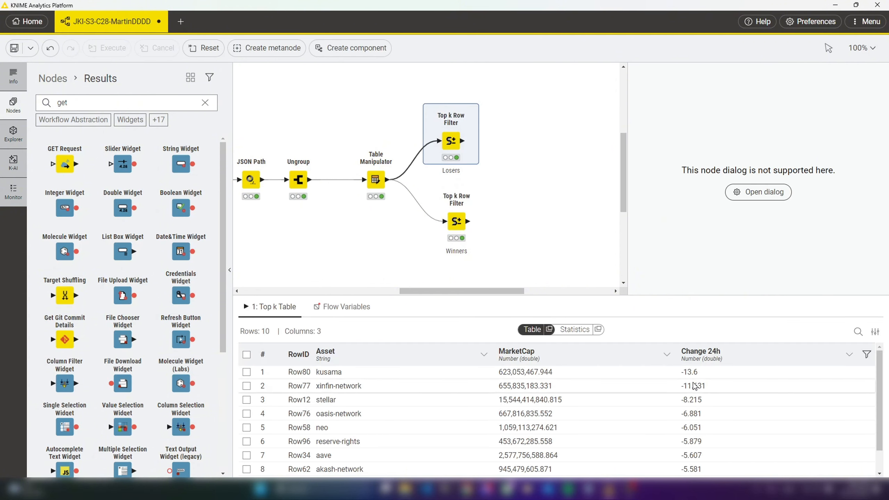
pyautogui.moveTo(463, 141); pyautogui.dragTo(492, 140)
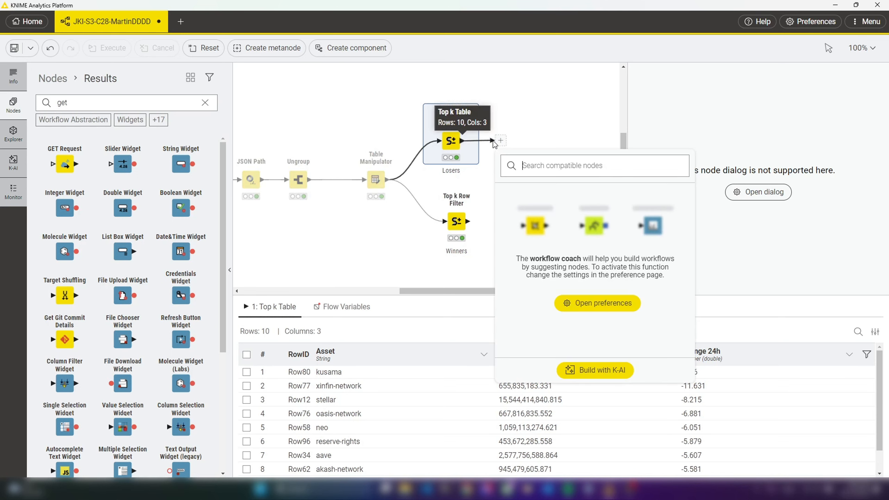
pyautogui.write('exp')
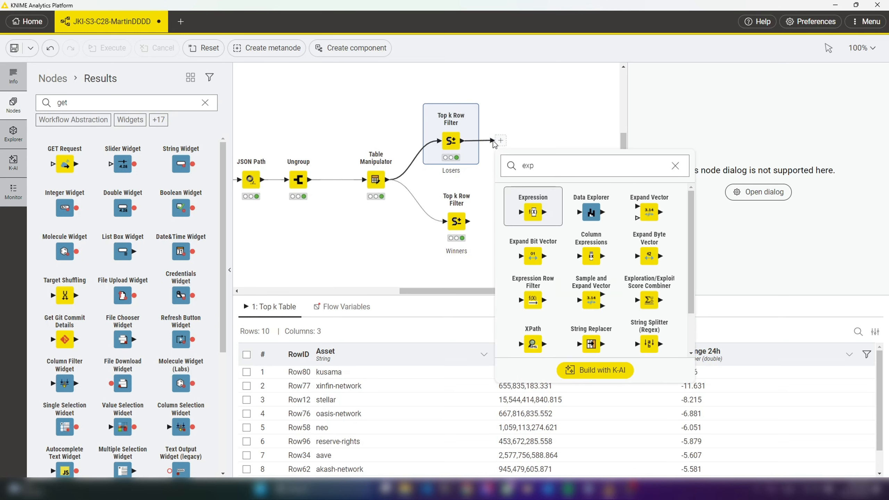
pyautogui.press('Return')
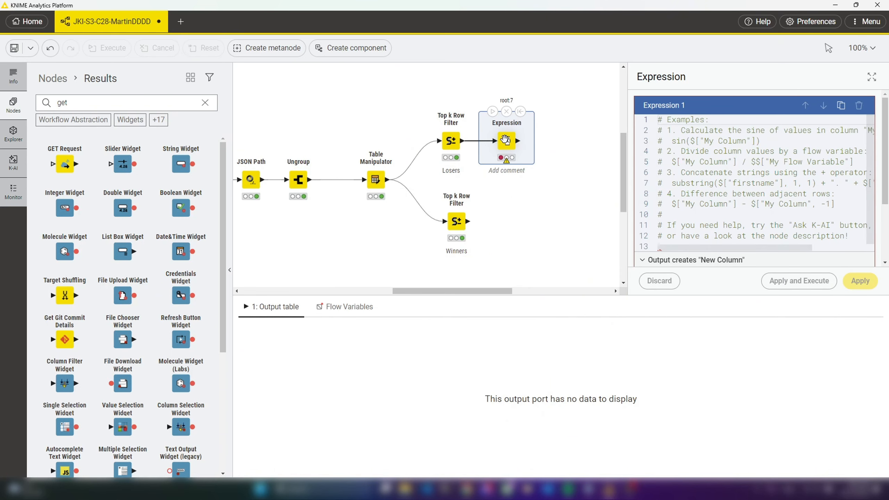
# Configure the Losers branch's Expression node to replace the Change 24h column with its output
pyautogui.doubleClick(505, 141)
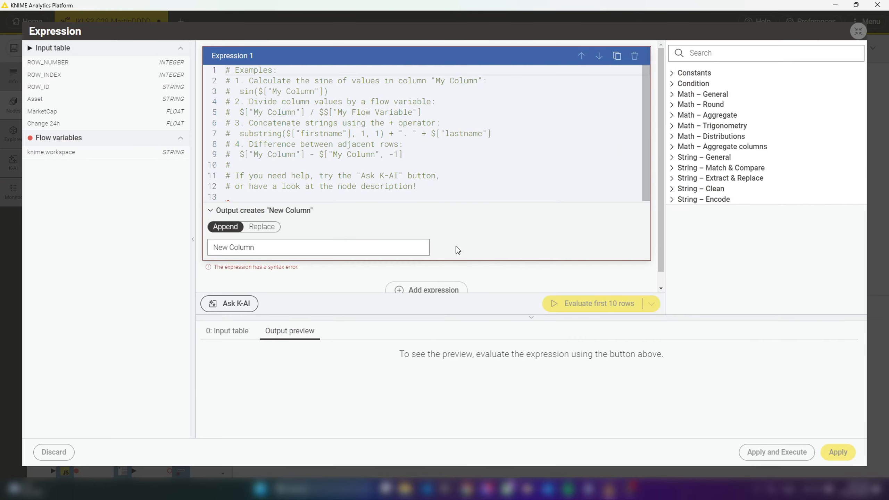
pyautogui.click(260, 226)
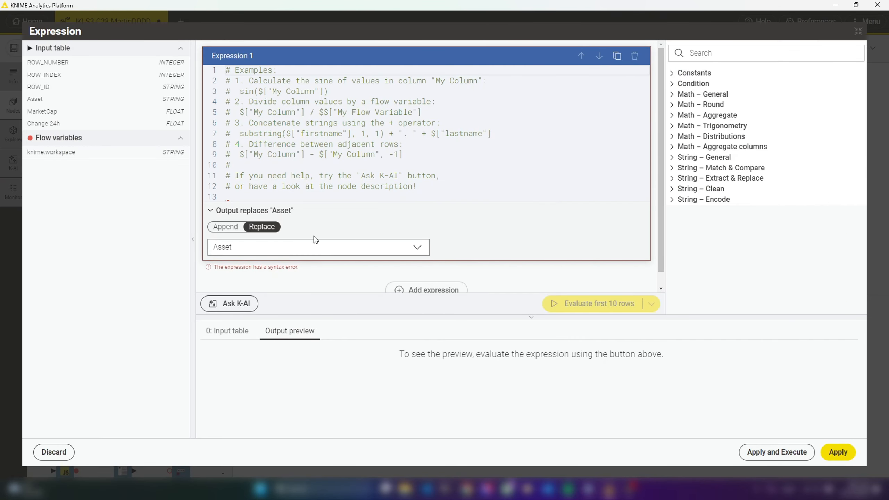
pyautogui.click(329, 247)
pyautogui.click(274, 234)
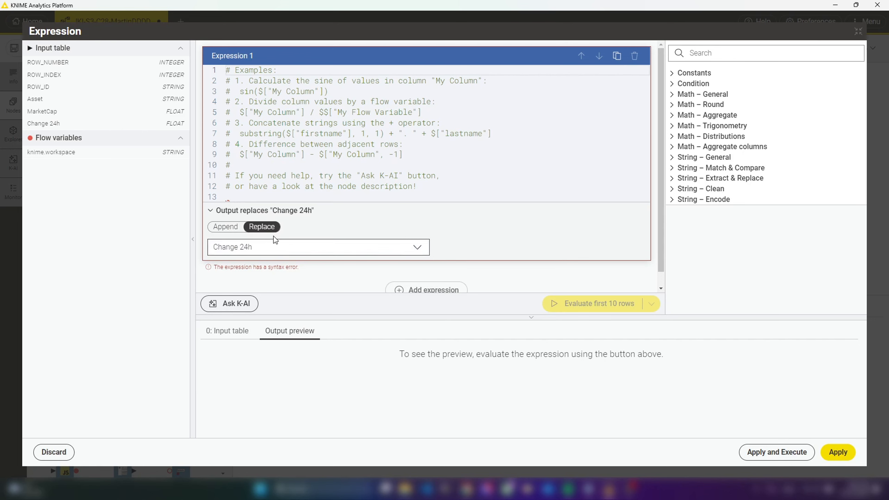
# Ask K-AI to calculate the absolute value of column Change 24h and insert the suggested expression abs($["Change 24h"])
pyautogui.click(229, 303)
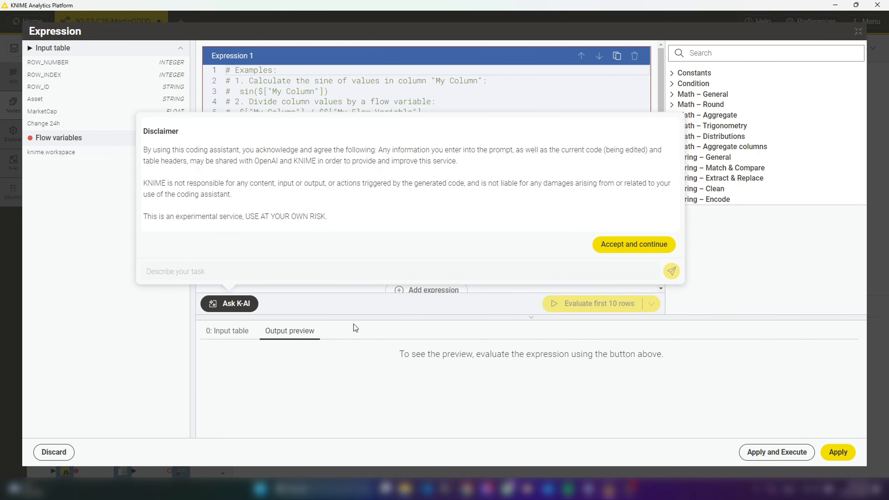
pyautogui.click(634, 244)
pyautogui.write('Calculate the absolute value of column CHange 24h')
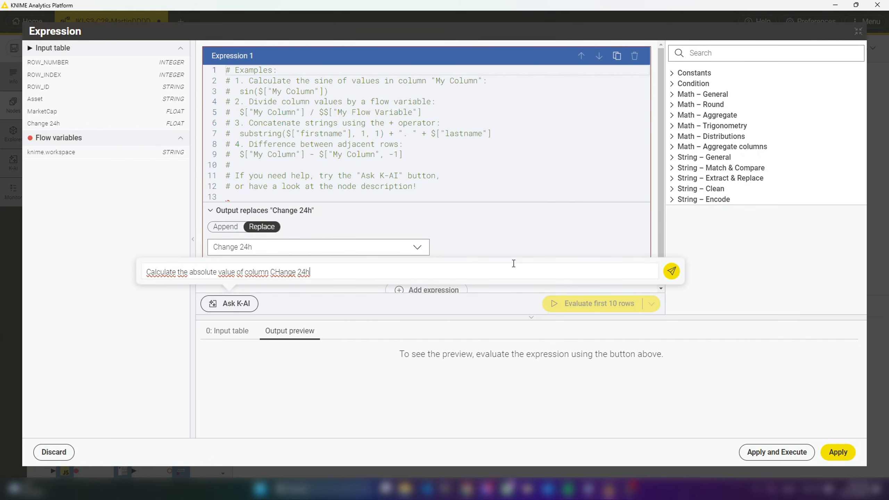
pyautogui.click(671, 270)
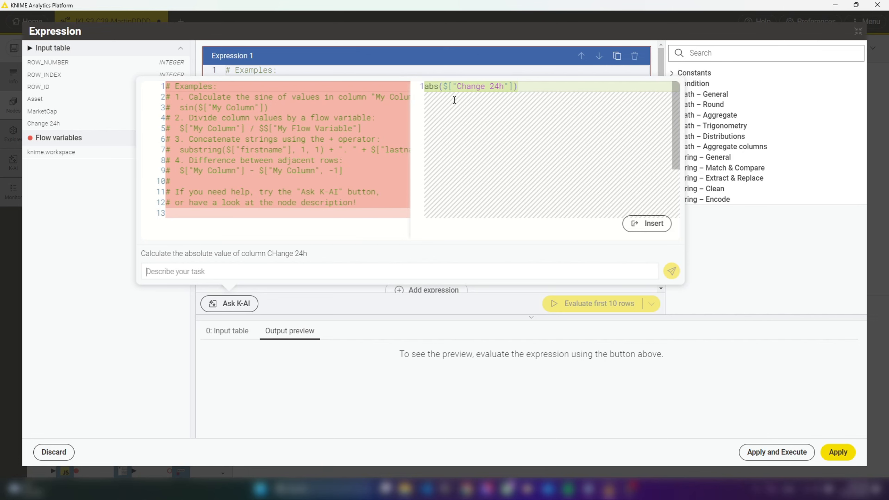
pyautogui.click(646, 223)
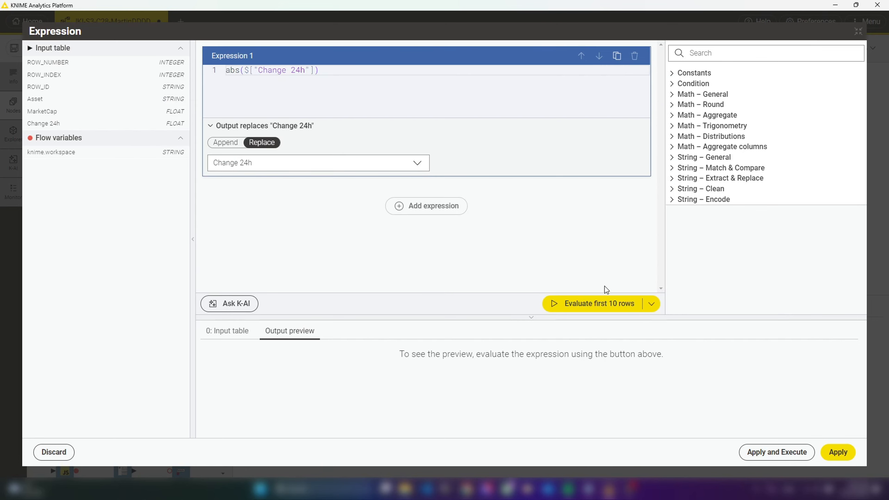
# Preview the absolute-value expression on the first 10 rows, apply and execute it, and return to the workflow
pyautogui.click(593, 311)
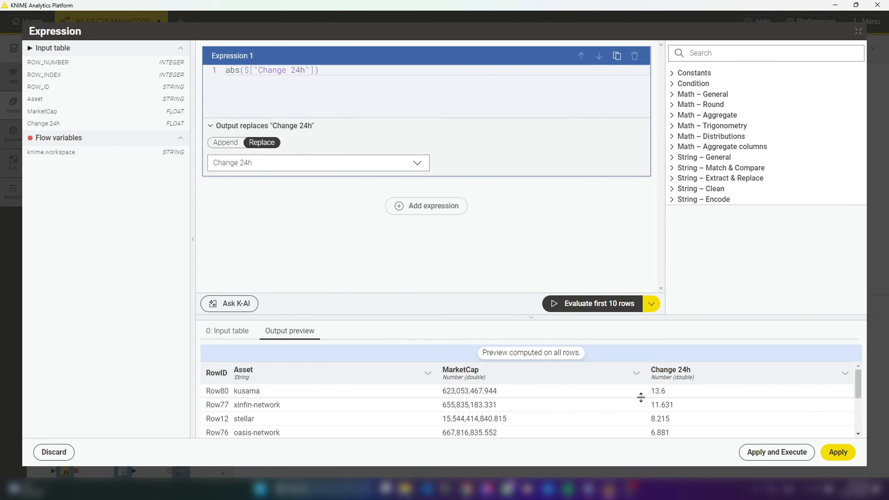
pyautogui.click(837, 452)
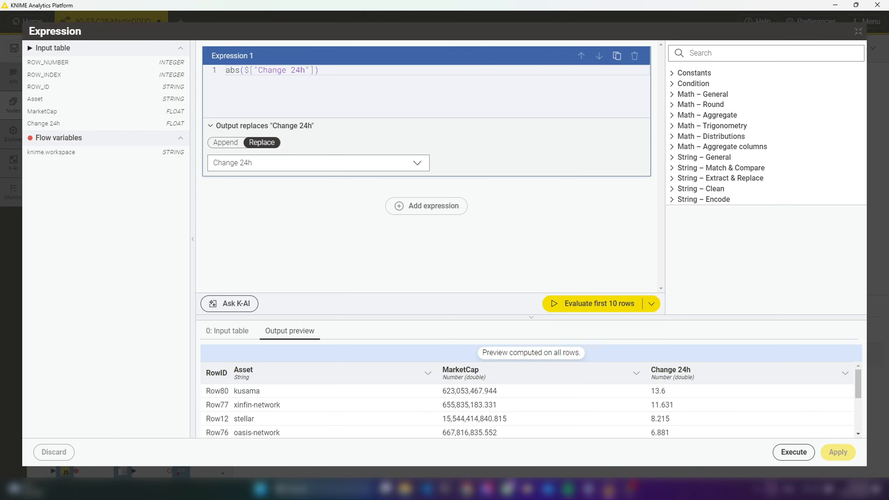
pyautogui.click(792, 453)
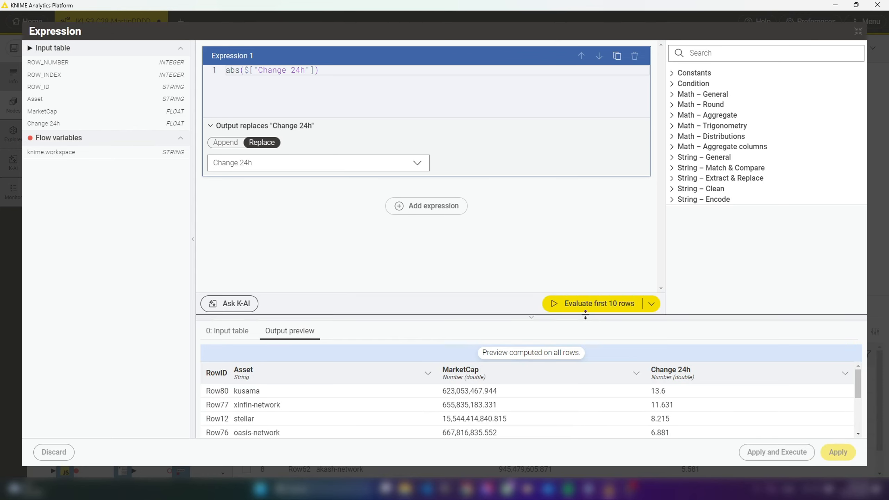
pyautogui.click(858, 32)
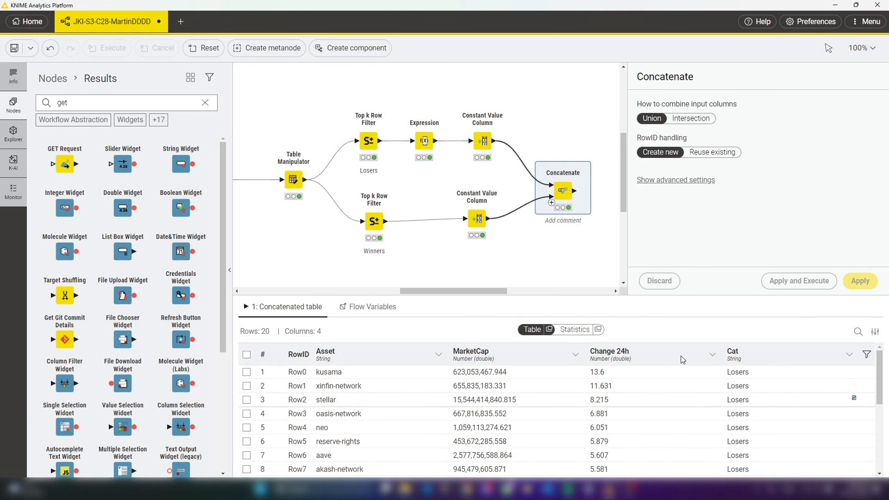
# Add a Generic ECharts View node connected to the Concatenate output and open its enlarged script editor
pyautogui.moveTo(507, 291); pyautogui.dragTo(547, 292)
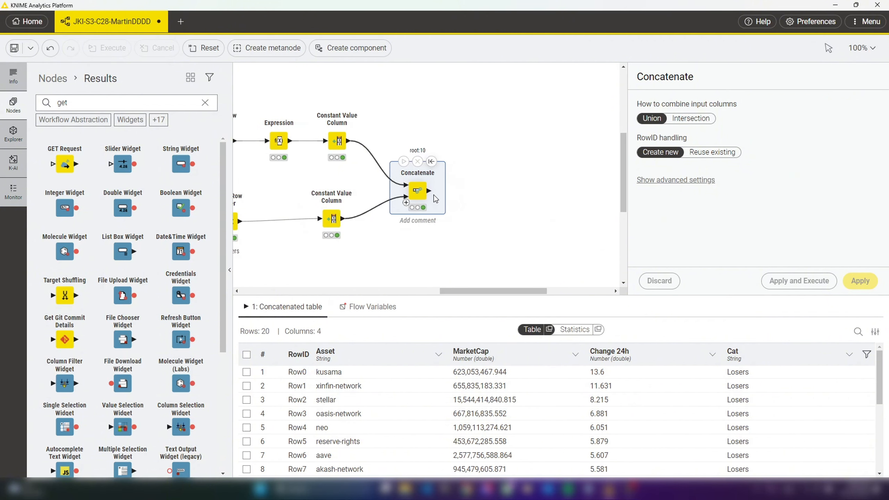
pyautogui.moveTo(430, 192); pyautogui.dragTo(475, 193)
pyautogui.write('gene')
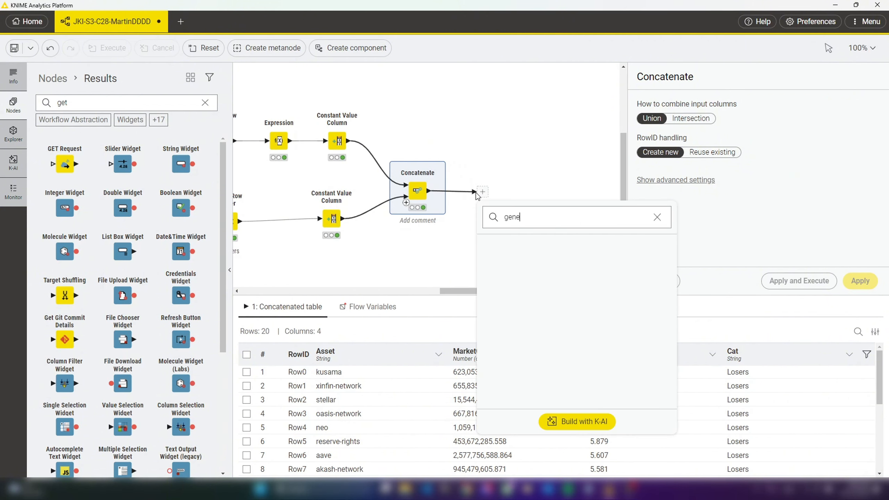
pyautogui.write('ric e')
pyautogui.press('Return')
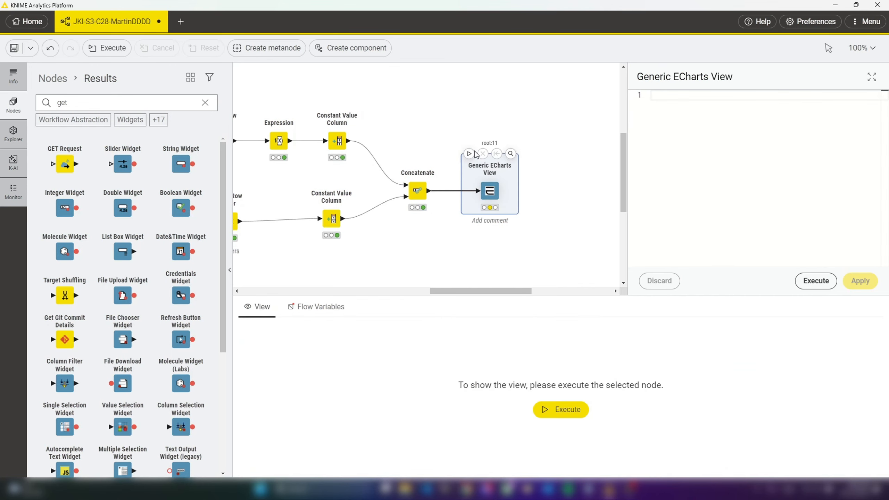
pyautogui.click(871, 76)
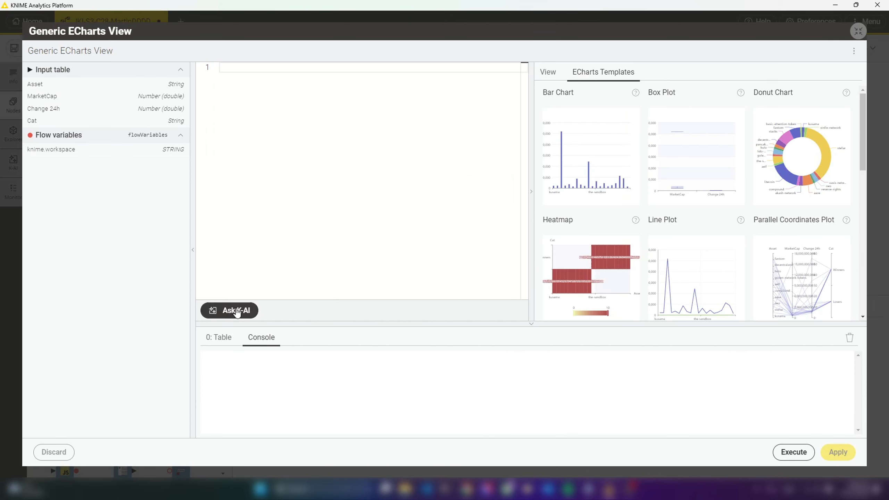
pyautogui.click(270, 177)
pyautogui.hotkey('ctrl', 'v')
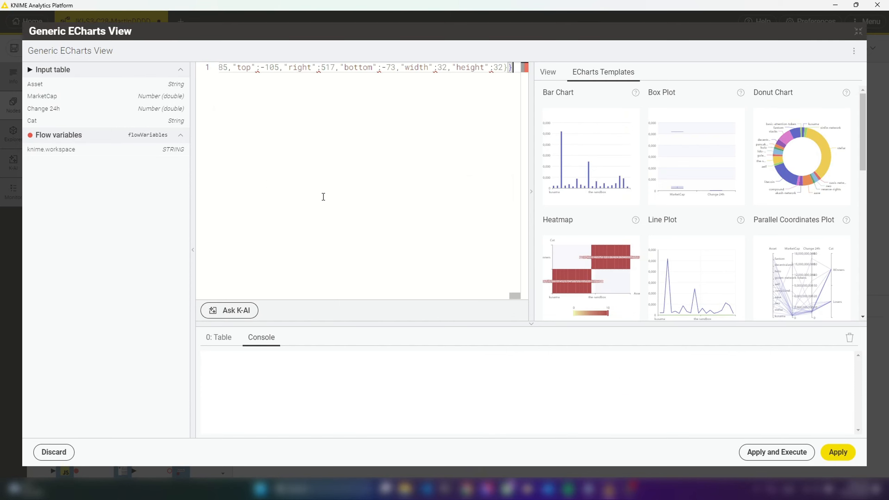
pyautogui.hotkey('ctrl', 'a')
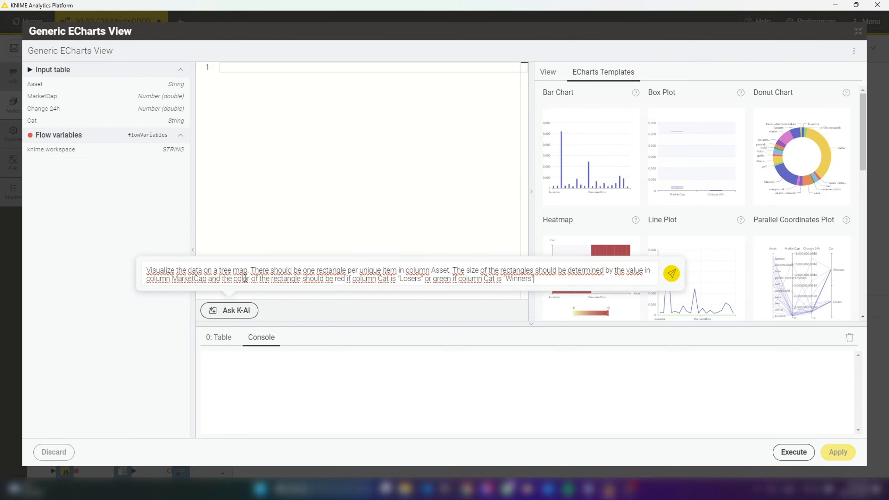
# Generate with K-AI and view a tree map with one rectangle per Asset, sized by MarketCap, red for Cat "Losers" and green for "Winners"
pyautogui.hotkey('ctrl', 'a')
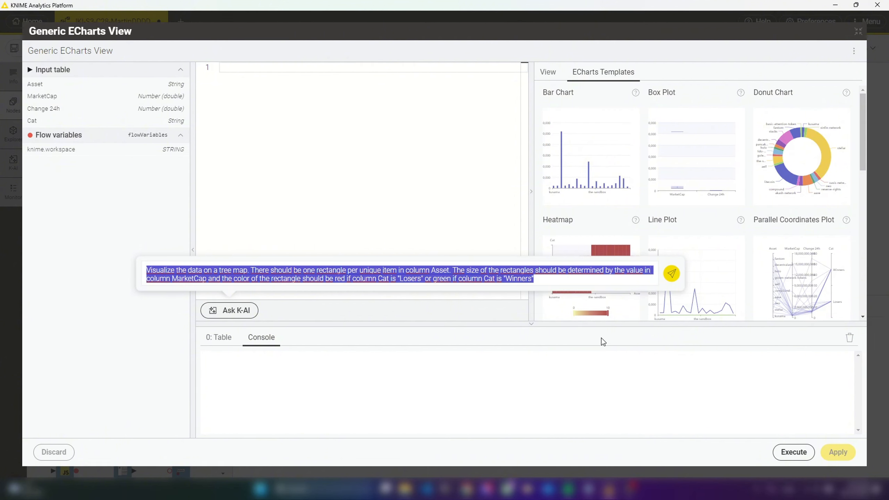
pyautogui.click(675, 277)
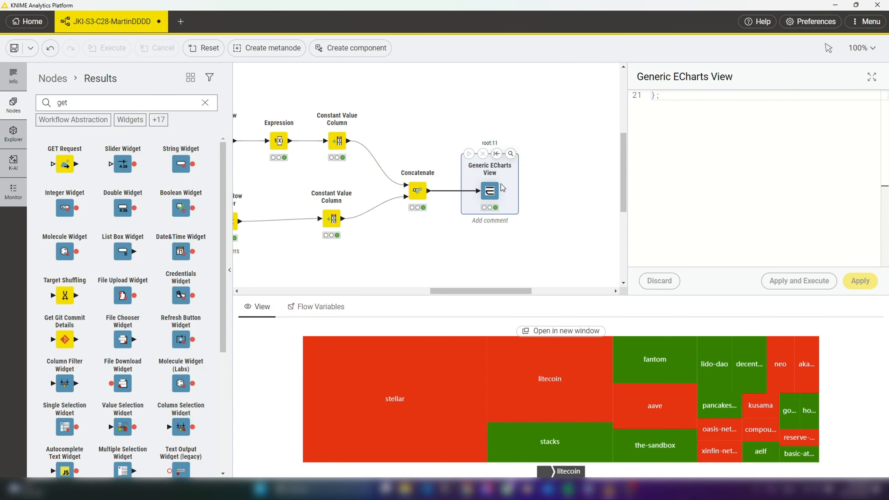
pyautogui.click(511, 151)
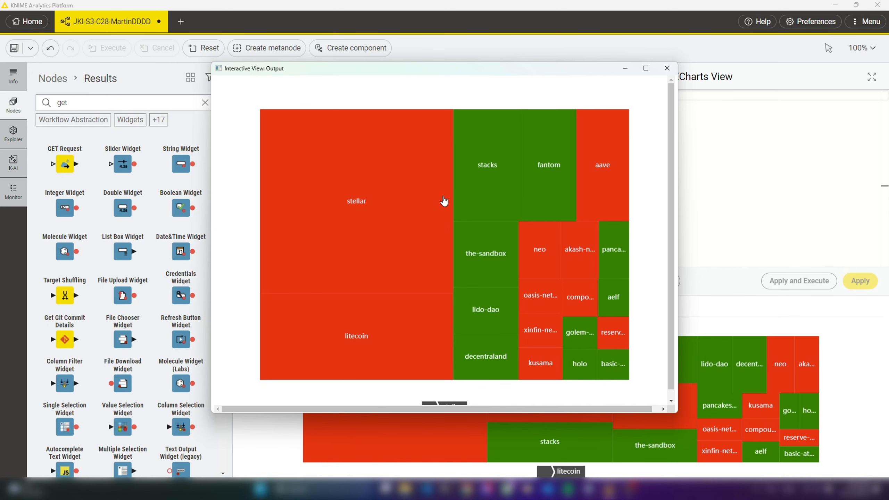
pyautogui.click(666, 69)
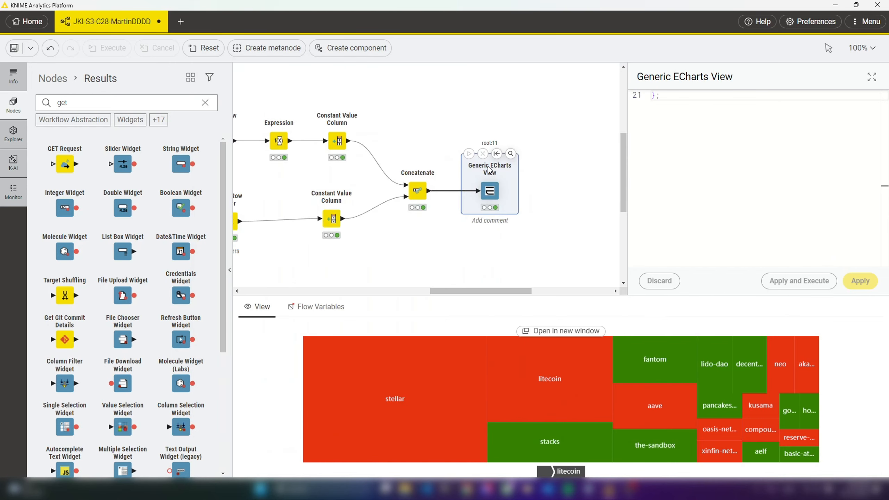
# Have K-AI add borders in white to the tree map, insert and apply the code, and view the chart in its own window
pyautogui.click(871, 76)
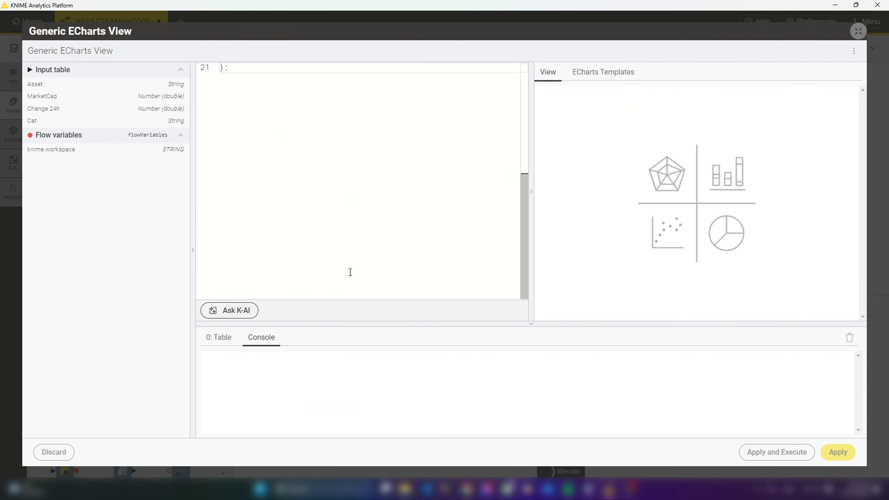
pyautogui.click(226, 310)
pyautogui.write('add borders in white')
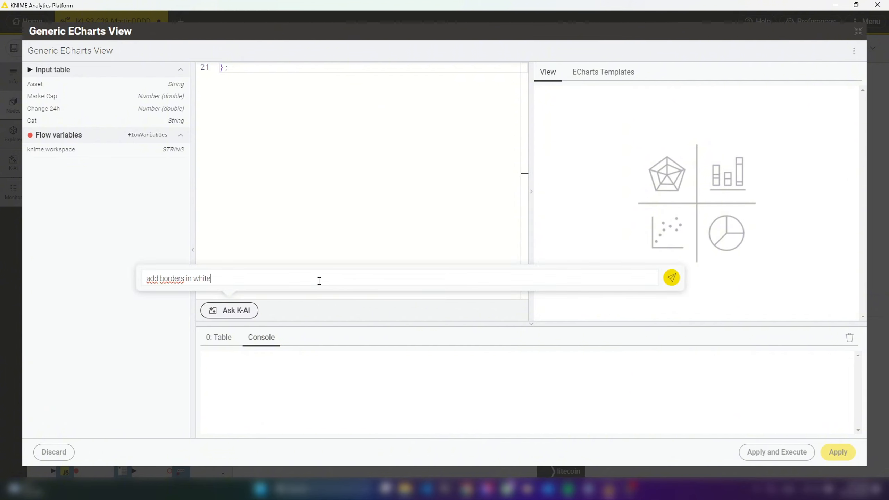
pyautogui.click(671, 278)
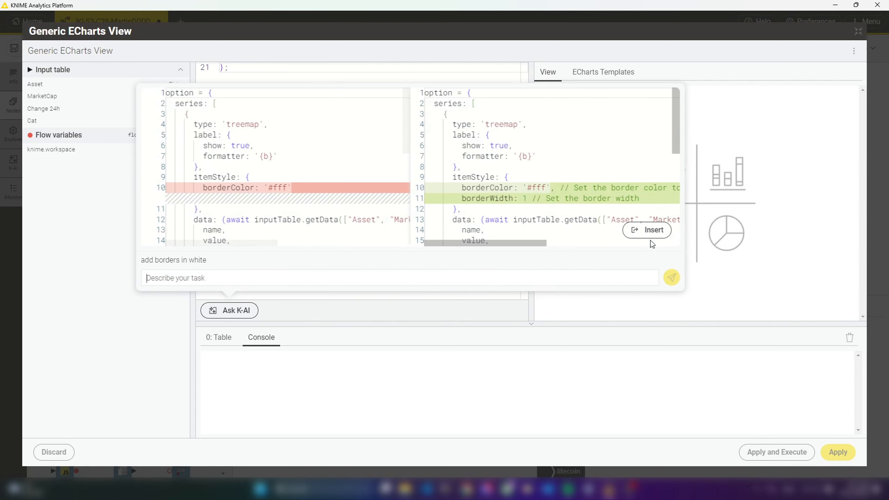
pyautogui.click(648, 230)
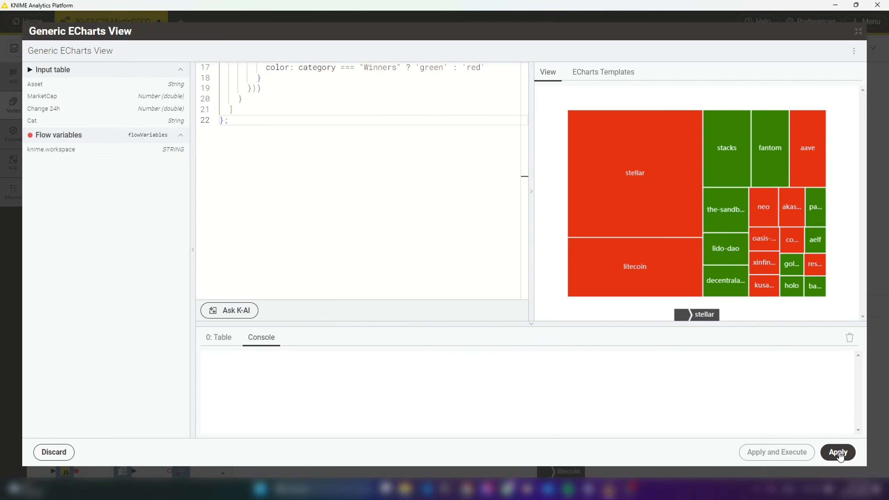
pyautogui.click(838, 451)
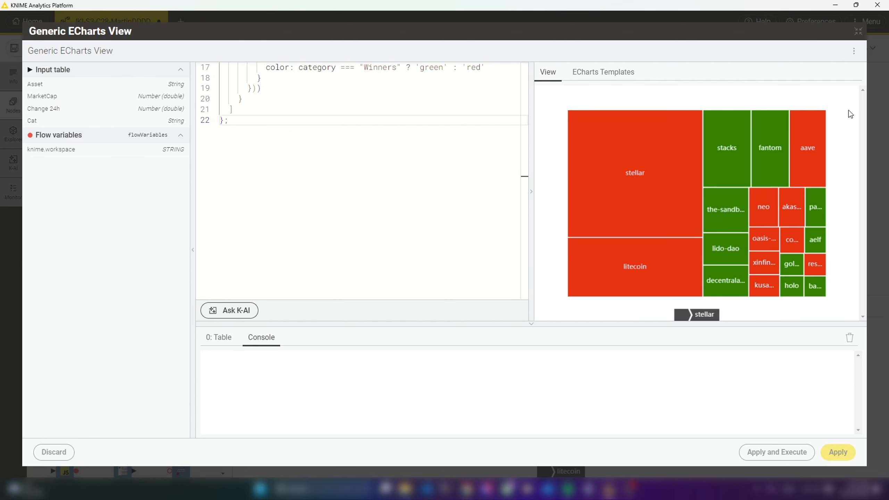
pyautogui.click(858, 31)
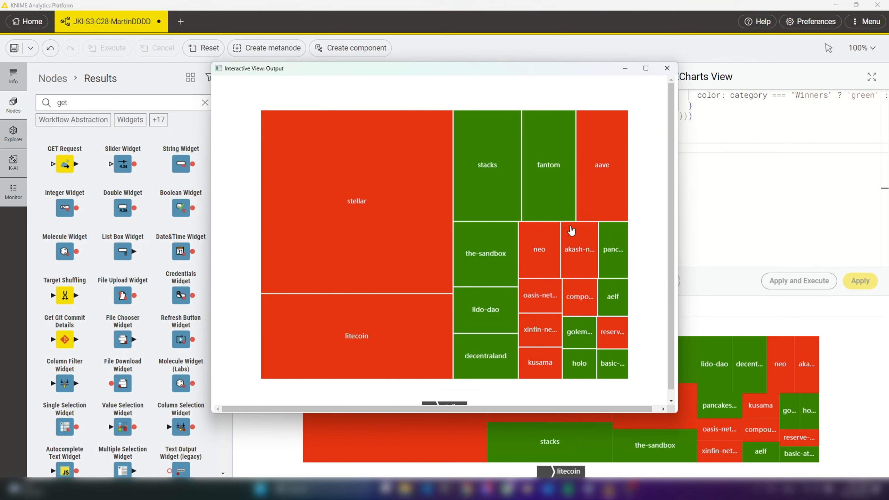
pyautogui.click(669, 73)
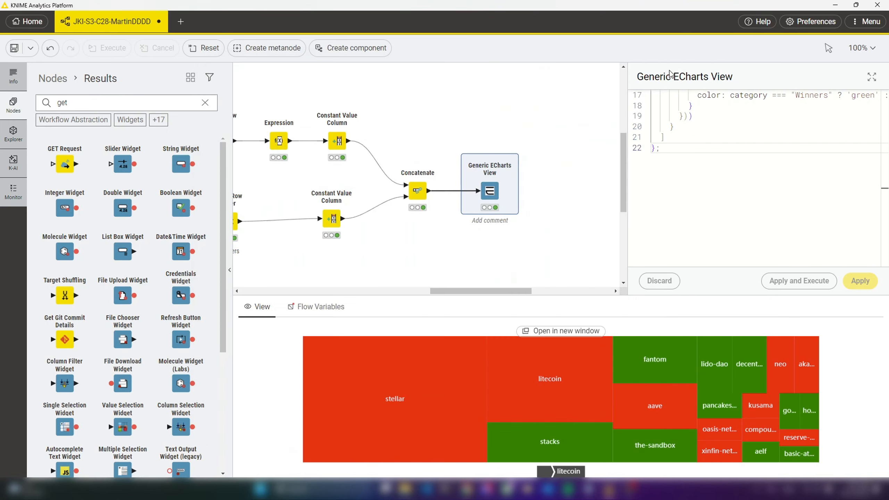
# Have K-AI add hover tooltips showing Asset, MarketCap rounded to the nearest integer and Change 24h as percentage, and apply the inserted code
pyautogui.moveTo(510, 155)
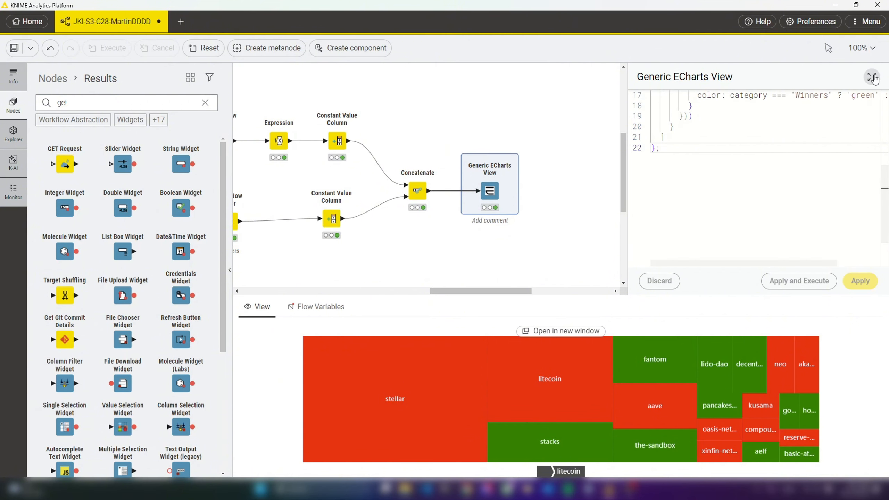
pyautogui.click(511, 154)
pyautogui.click(247, 309)
pyautogui.write('add tooltips on hover: Values from columns Asset, MarketCap and Change 24h. Marketcap rounded to nearest integer, Change 24h displayed as perca')
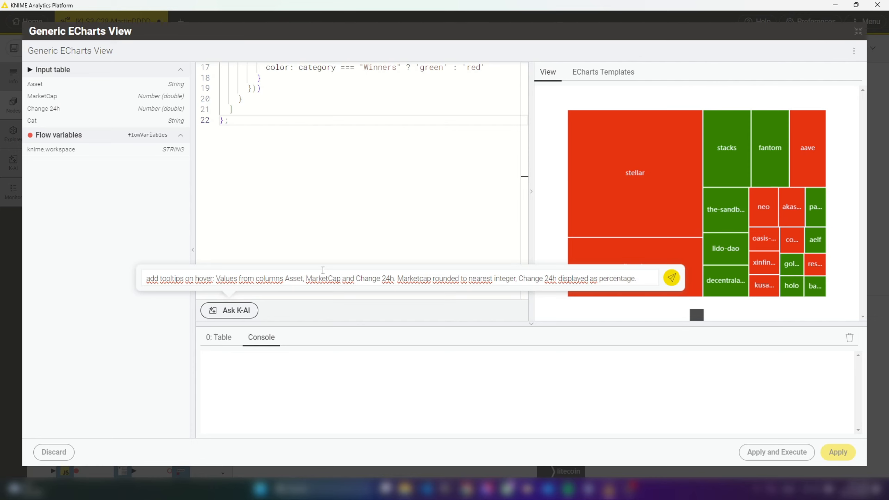
pyautogui.write('ntage.')
pyautogui.hotkey('ctrl', 'a')
pyautogui.press('Return')
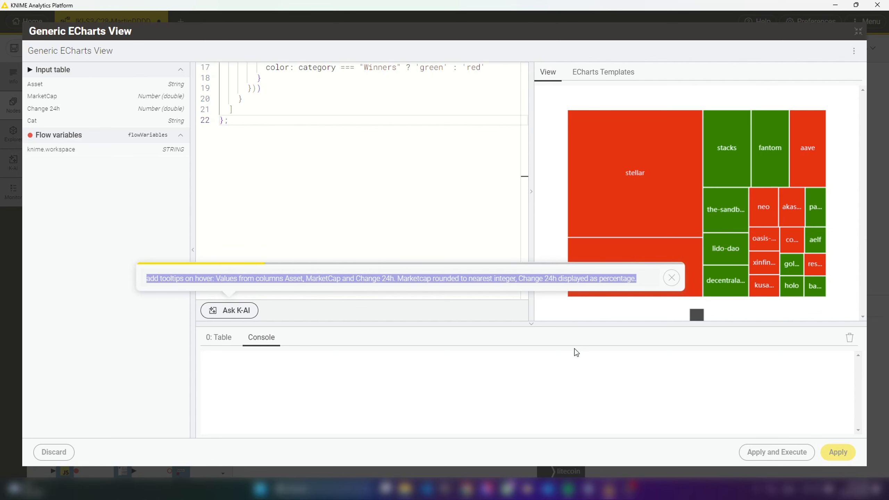
pyautogui.click(647, 230)
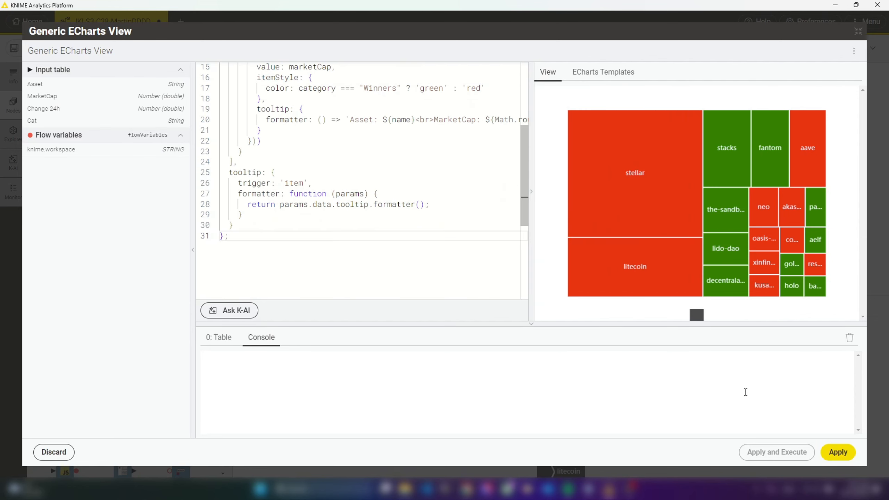
pyautogui.click(837, 452)
pyautogui.click(857, 31)
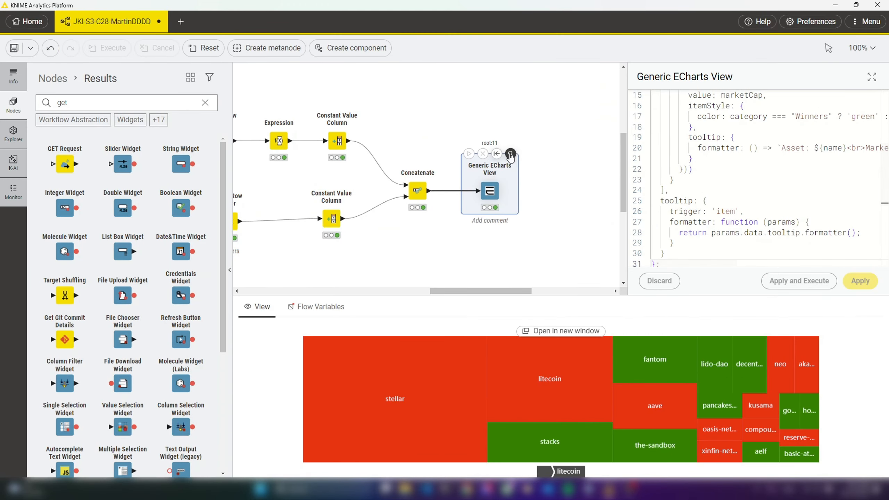
# Inspect the hover tooltips of several tree map rectangles in the node's interactive view and close it
pyautogui.click(510, 154)
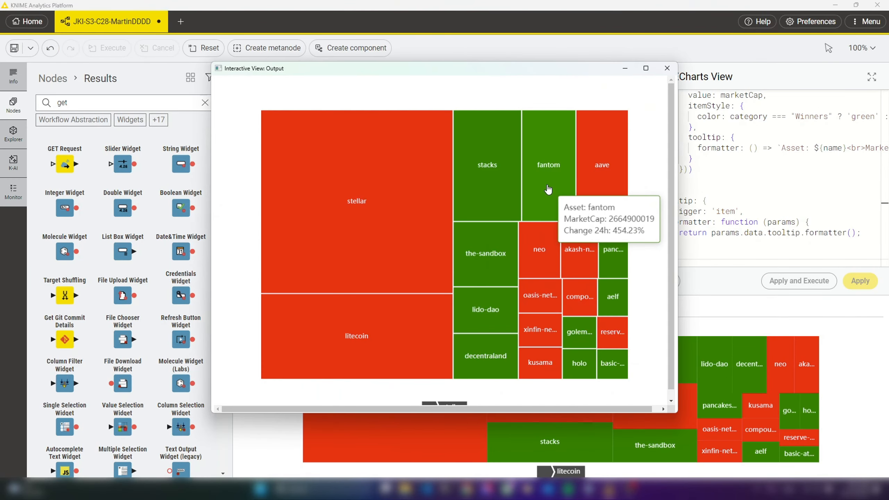
pyautogui.moveTo(443, 186)
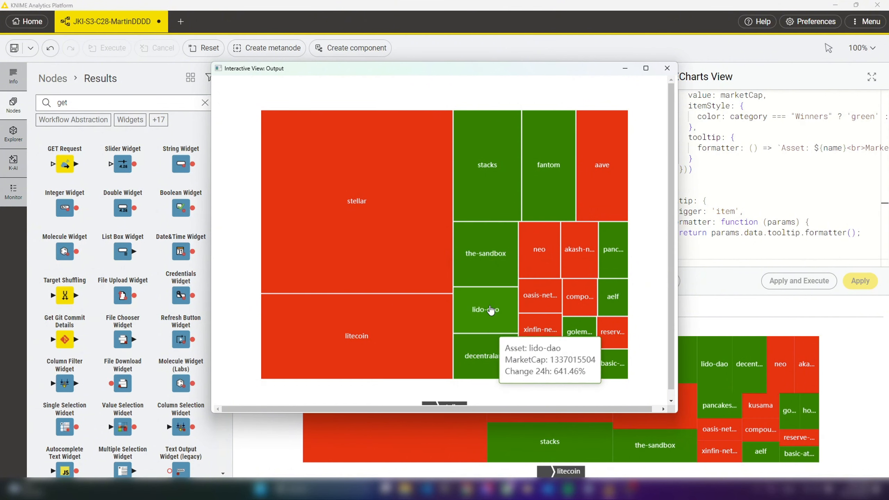
pyautogui.click(667, 68)
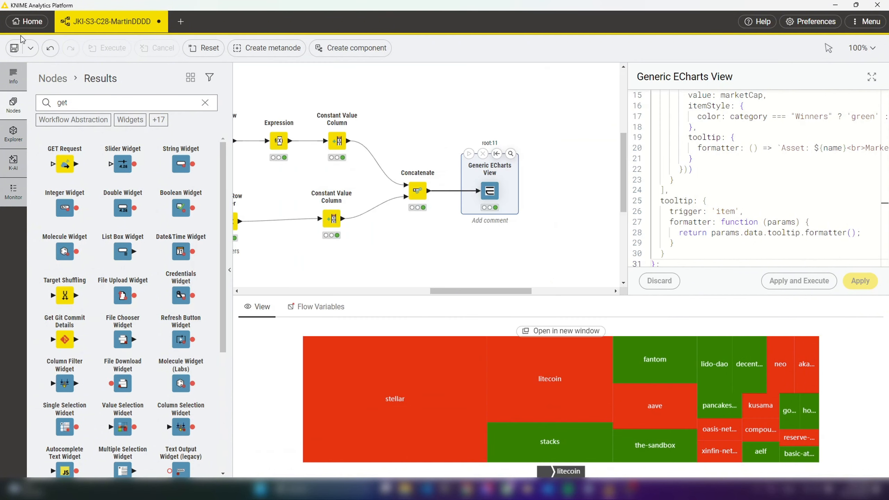
# Save the workflow and browse the local space to the C28 folder inside JustKnimeIt/S3
pyautogui.click(14, 50)
pyautogui.click(12, 139)
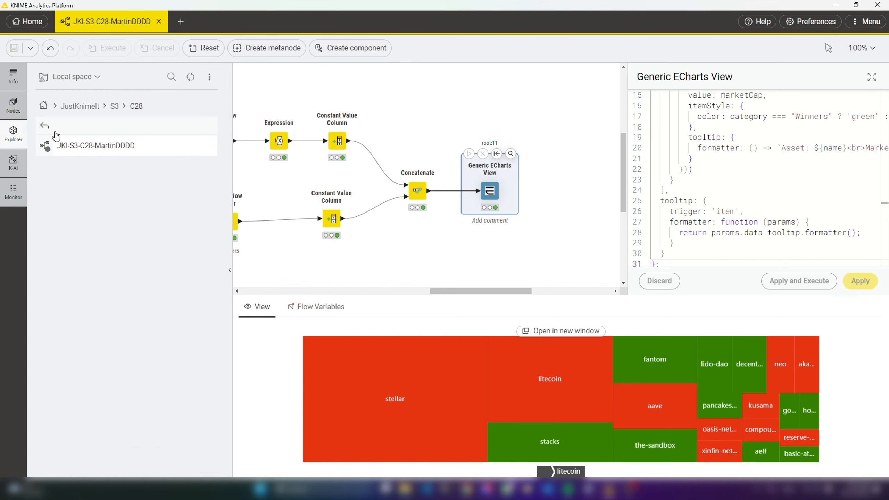
pyautogui.click(43, 106)
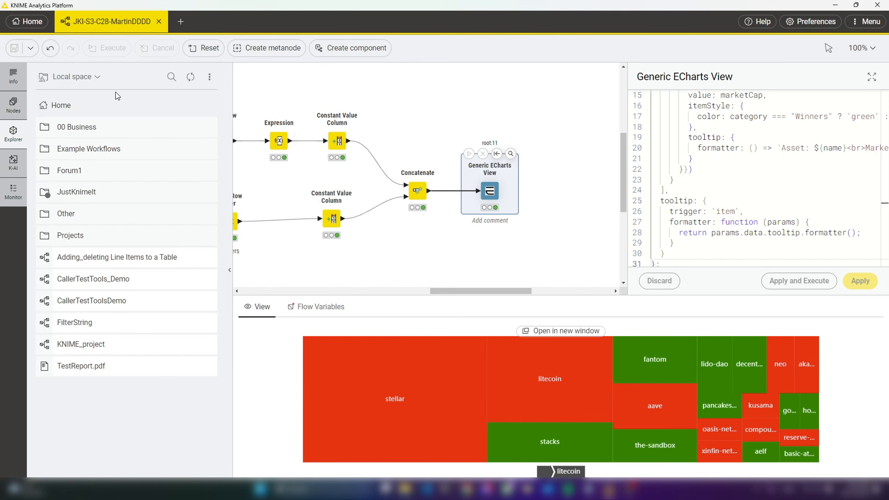
pyautogui.doubleClick(94, 195)
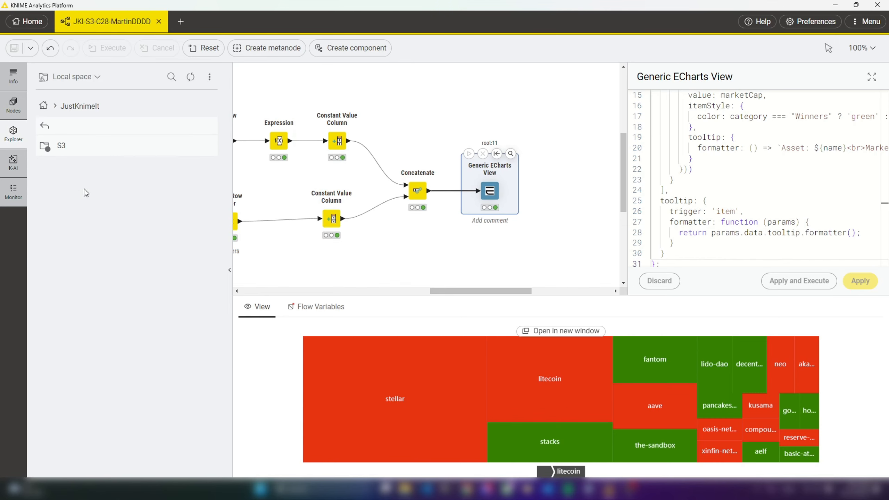
pyautogui.doubleClick(82, 148)
pyautogui.scroll(-5, 140, 280)
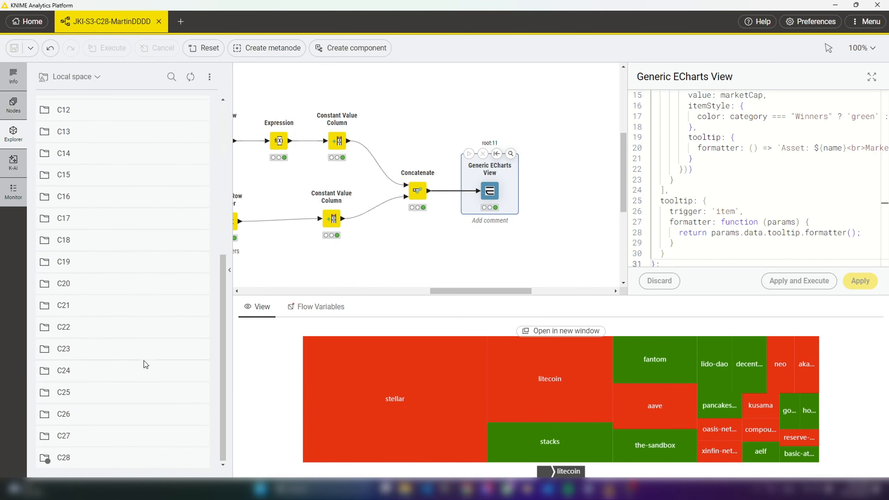
# Connect to the KNIME Hub from the C28 folder, sign in with the stored account credentials, and return to KNIME Analytics Platform
pyautogui.rightClick(68, 455)
pyautogui.click(140, 450)
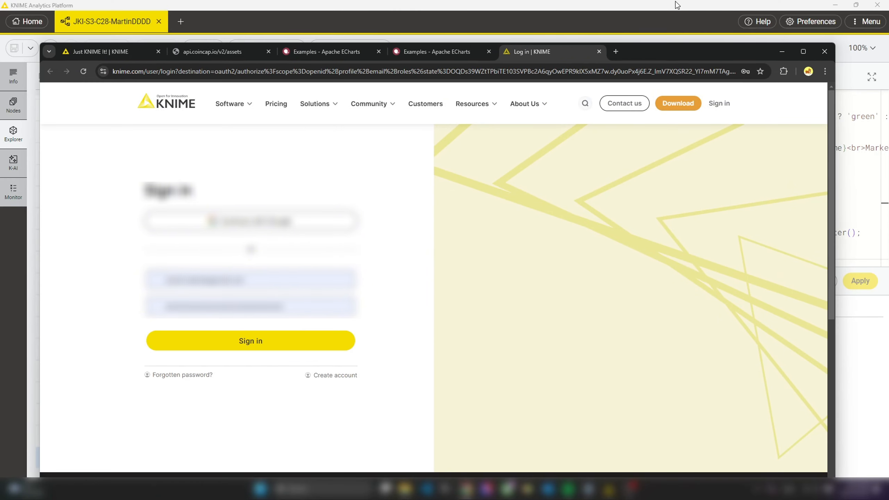
pyautogui.click(298, 341)
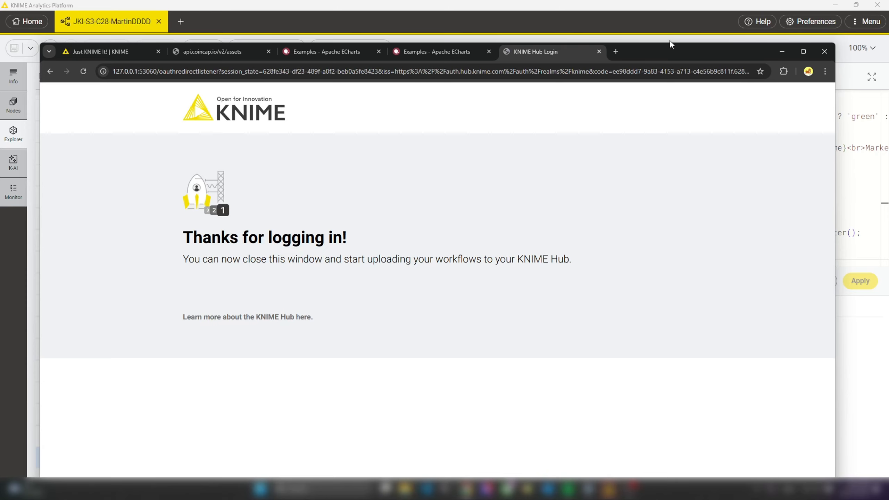
pyautogui.click(645, 5)
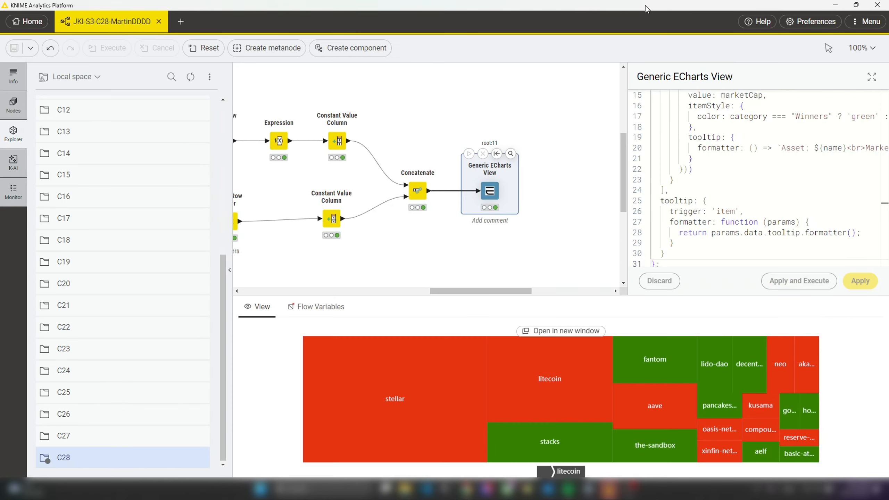
# Upload the C28 folder to the Public space's Just Knime It/S3 folder on the KNIME Community Hub
pyautogui.rightClick(75, 461)
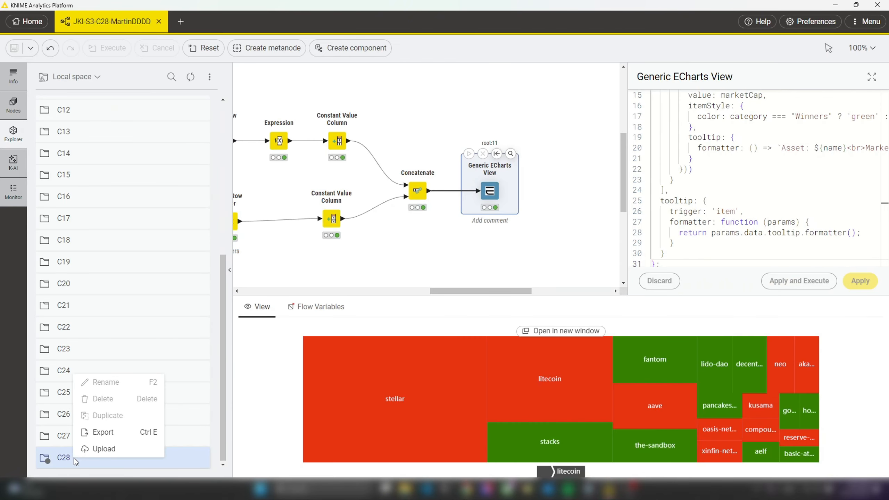
pyautogui.click(104, 449)
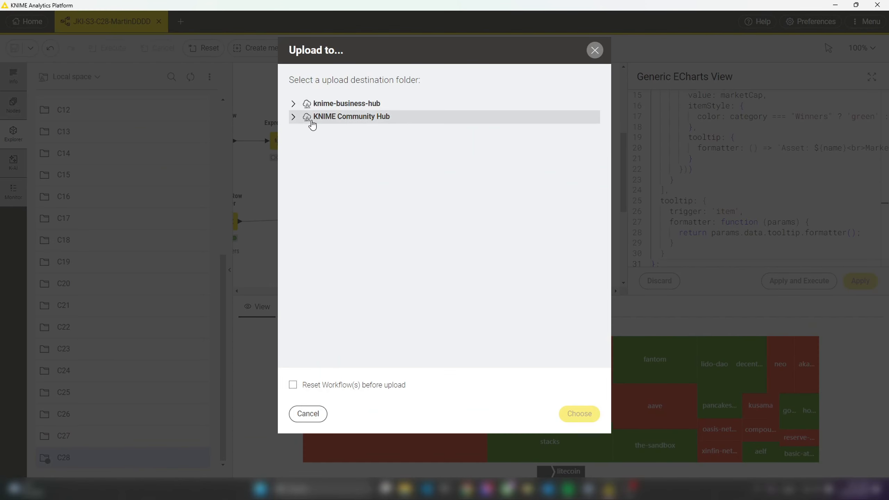
pyautogui.click(293, 116)
pyautogui.click(307, 132)
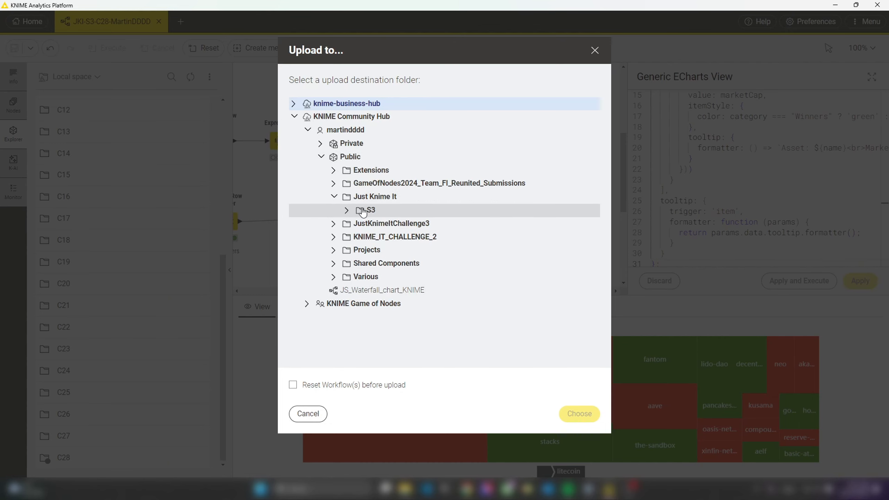
pyautogui.click(363, 212)
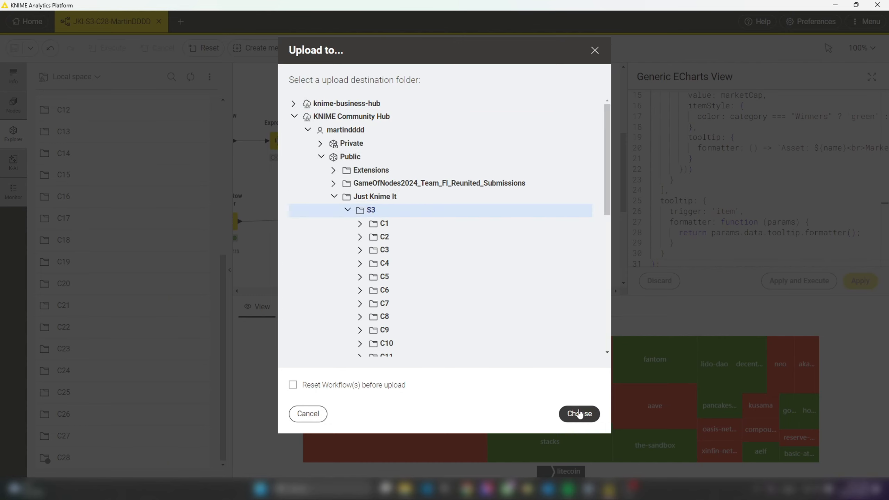
pyautogui.click(580, 414)
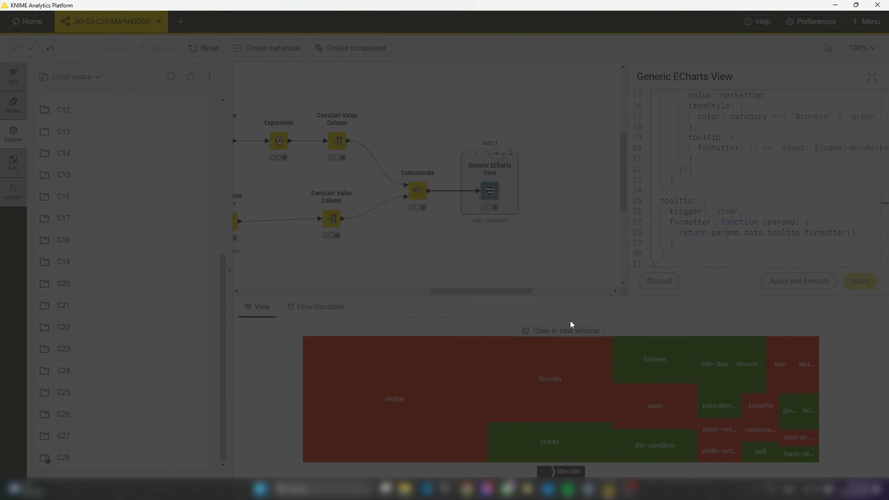
pyautogui.click(493, 251)
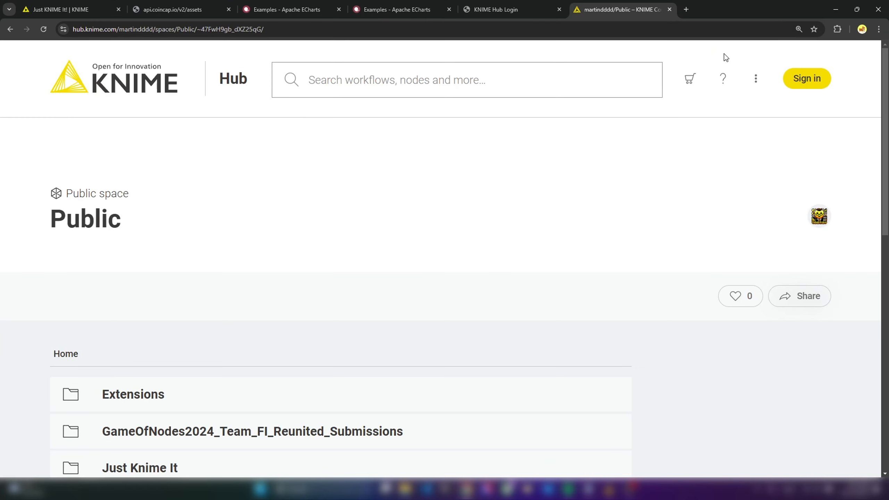
# Switch to the browser and open the uploaded Challenge 28 workflow from the Hub's Public space under Just Knime It/S3/C28
pyautogui.scroll(-4, 390, 310)
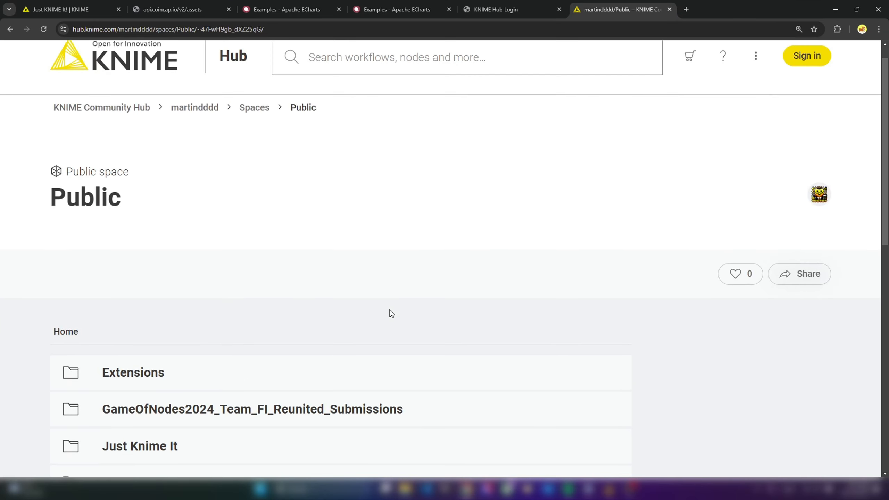
pyautogui.click(132, 297)
pyautogui.scroll(-5, 172, 327)
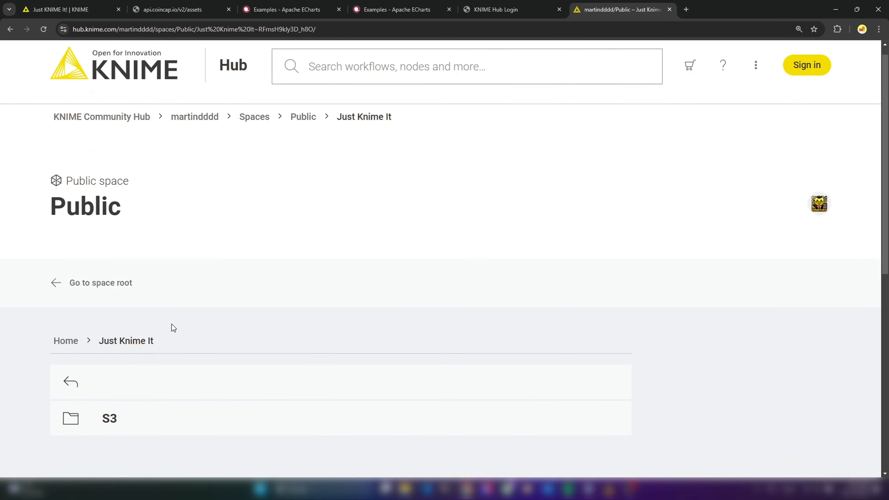
pyautogui.click(139, 195)
pyautogui.scroll(-15, 362, 311)
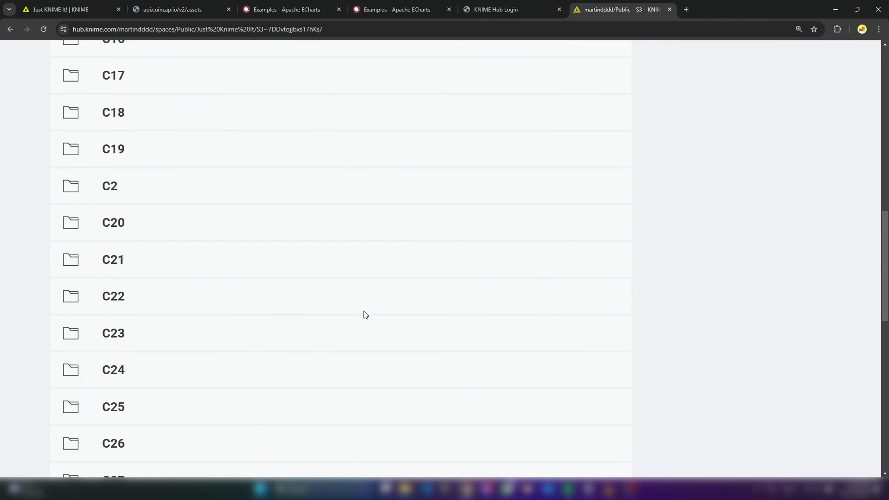
pyautogui.click(130, 297)
pyautogui.scroll(-3, 354, 290)
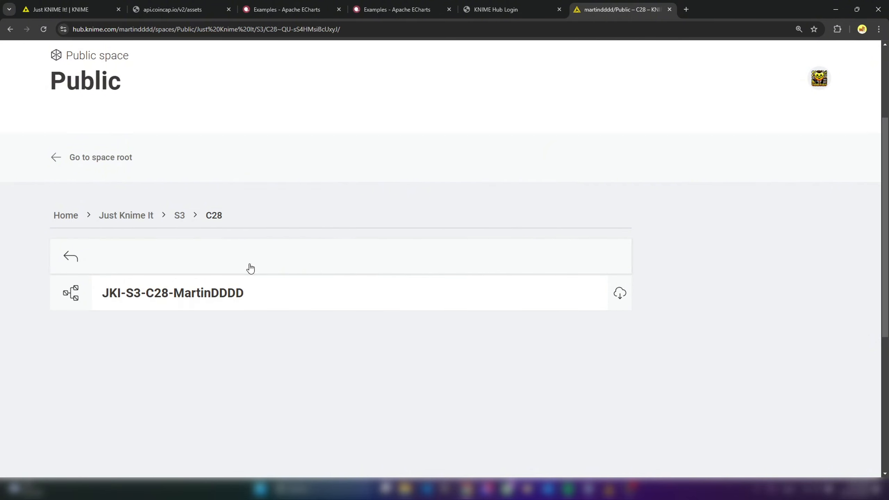
pyautogui.click(210, 296)
# Copy the workflow's short link from its sharing options on the Hub page
pyautogui.click(662, 324)
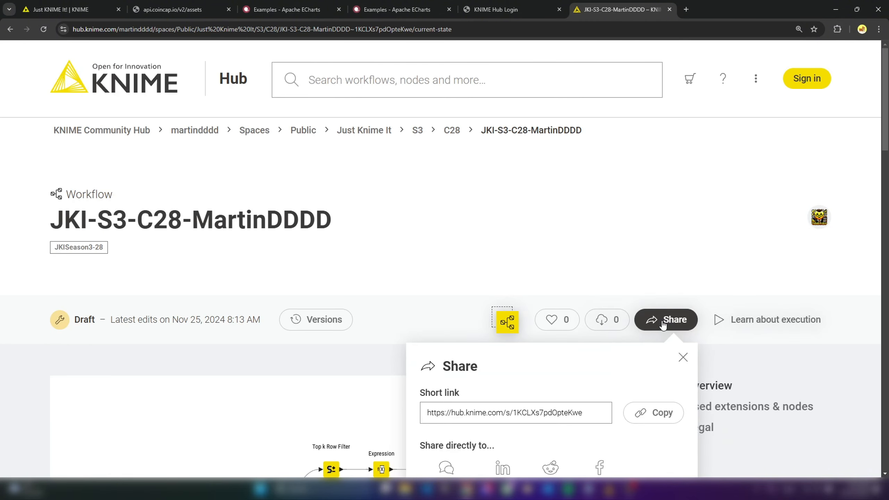
pyautogui.click(652, 413)
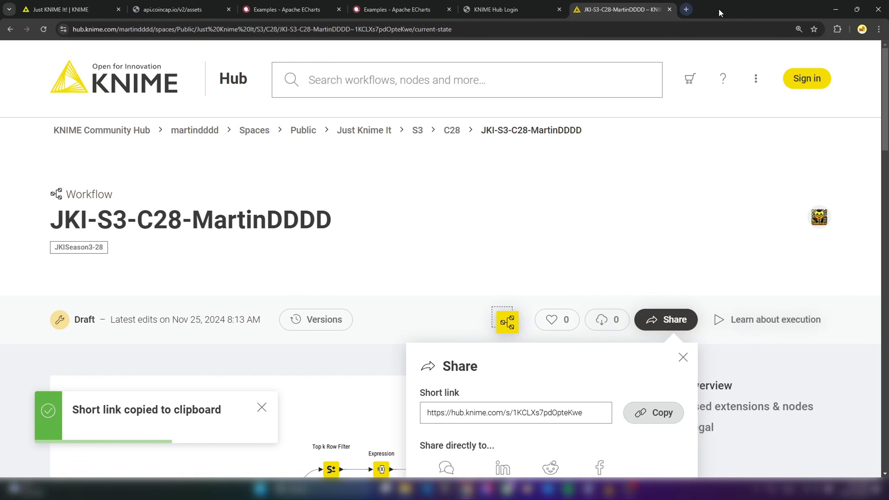
pyautogui.moveTo(720, 11); pyautogui.dragTo(721, 0)
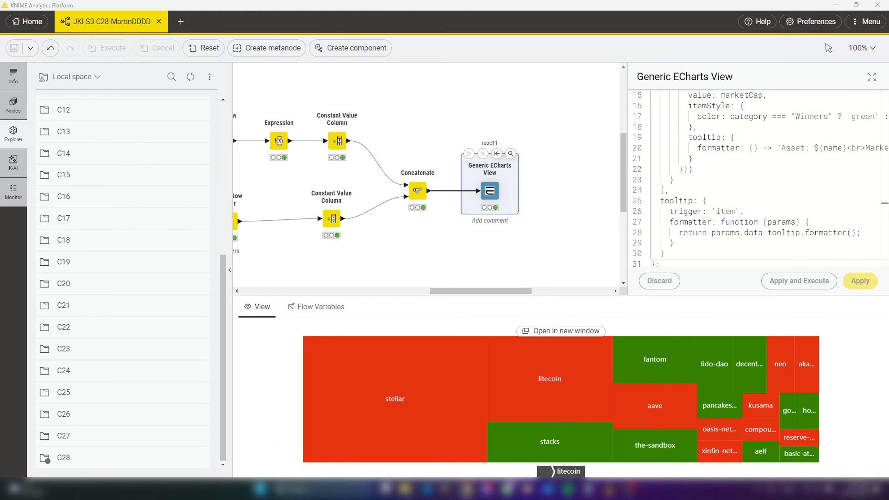
# Open the Challenge 28 - Season 3 solutions topic in the KNIME Community Forum's Just KNIME It! category and go to its end
pyautogui.moveTo(0, 116); pyautogui.dragTo(764, 85)
pyautogui.click(805, 82)
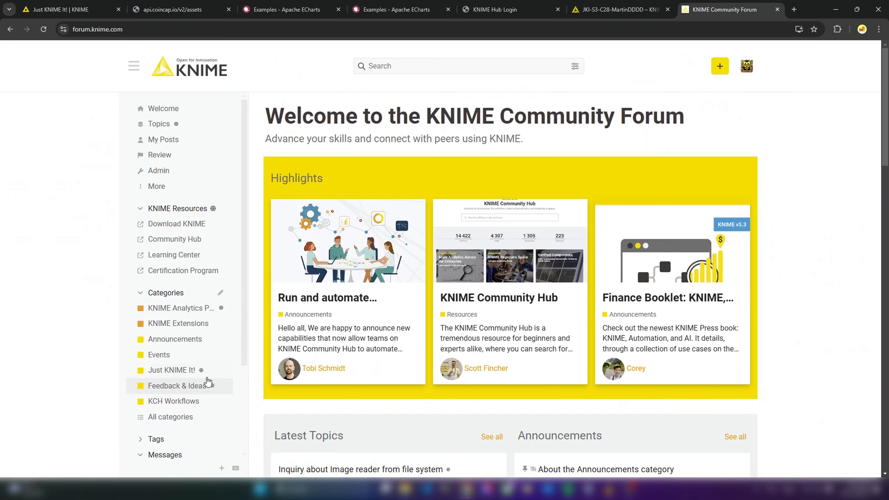
pyautogui.click(182, 370)
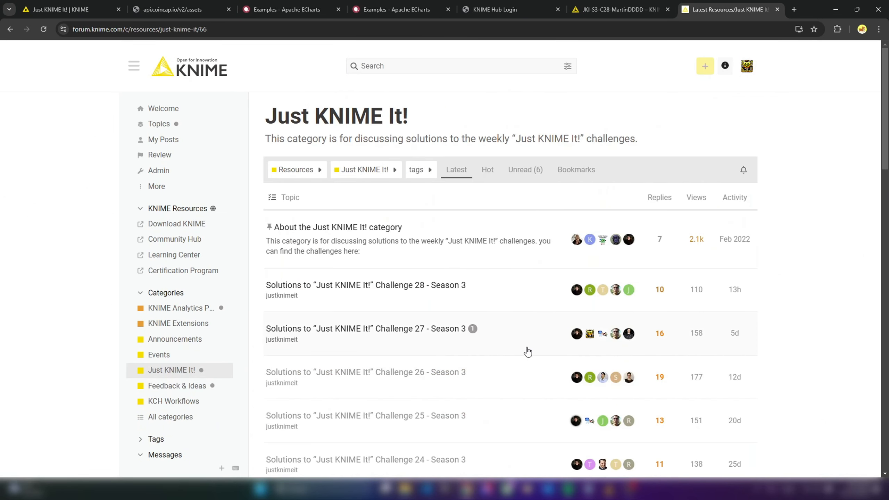
pyautogui.click(417, 288)
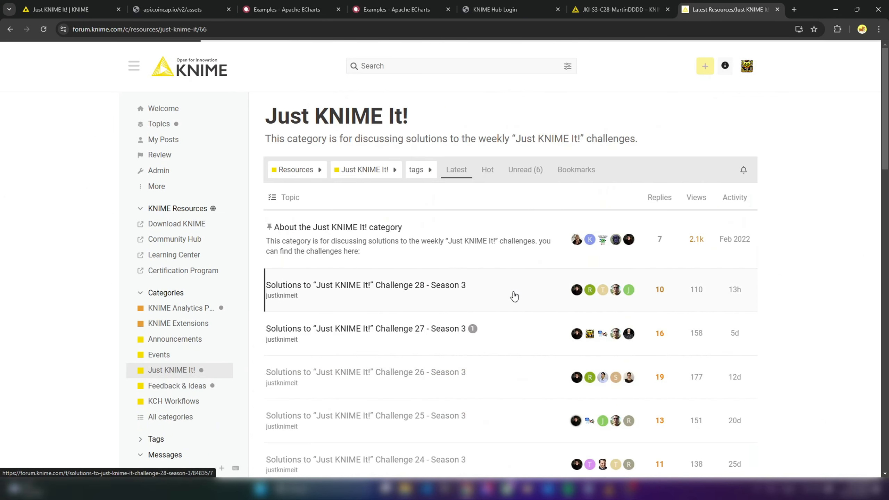
pyautogui.scroll(-15, 723, 311)
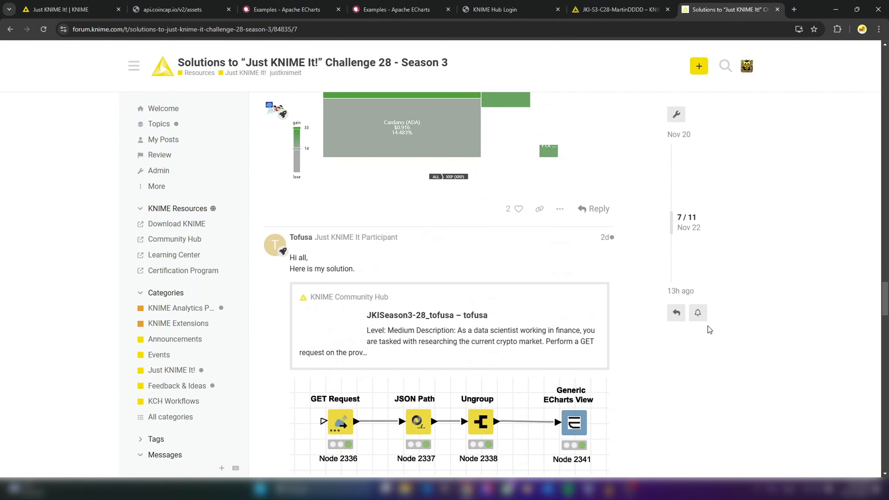
pyautogui.scroll(-10, 706, 326)
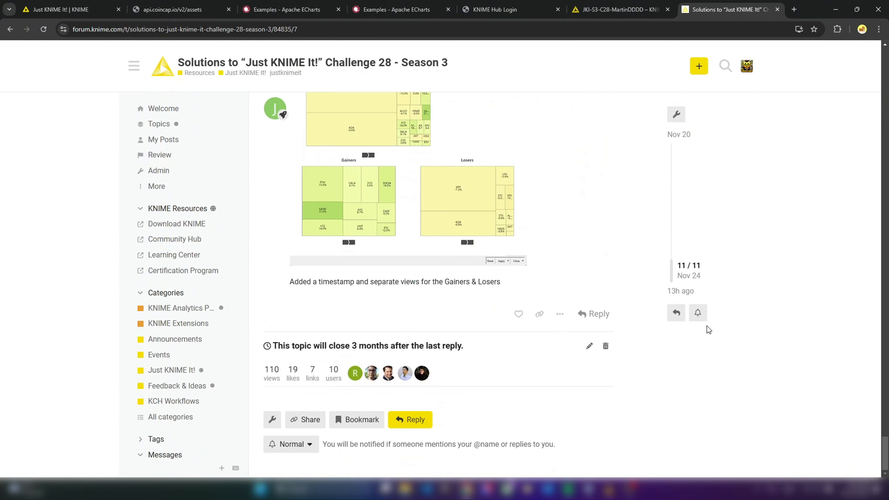
# Post a reply with "Link to my solution:", the short link and "Note: Built this in 5.4 preview - some of the new features came in really handy :-)"
pyautogui.click(675, 313)
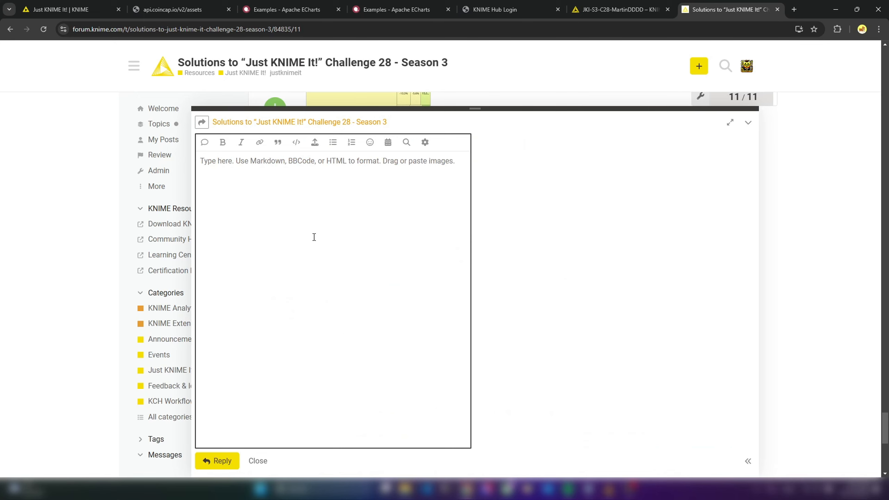
pyautogui.hotkey('ctrl', 'v')
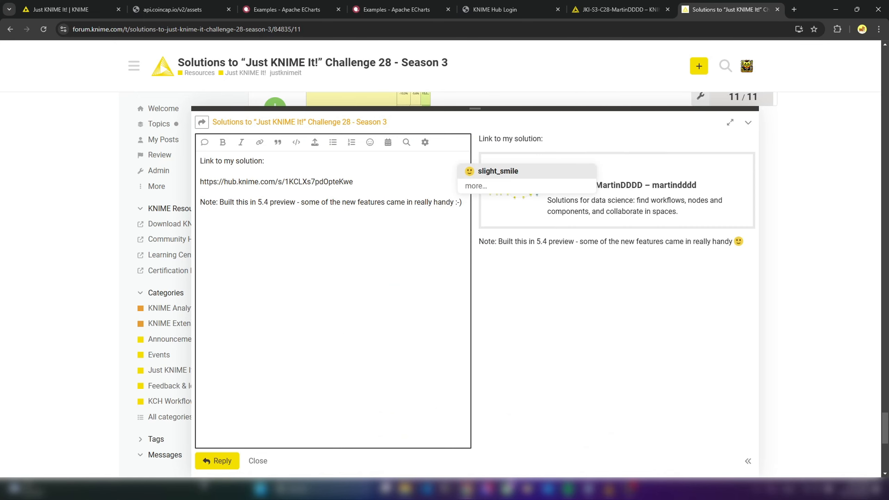
pyautogui.click(217, 461)
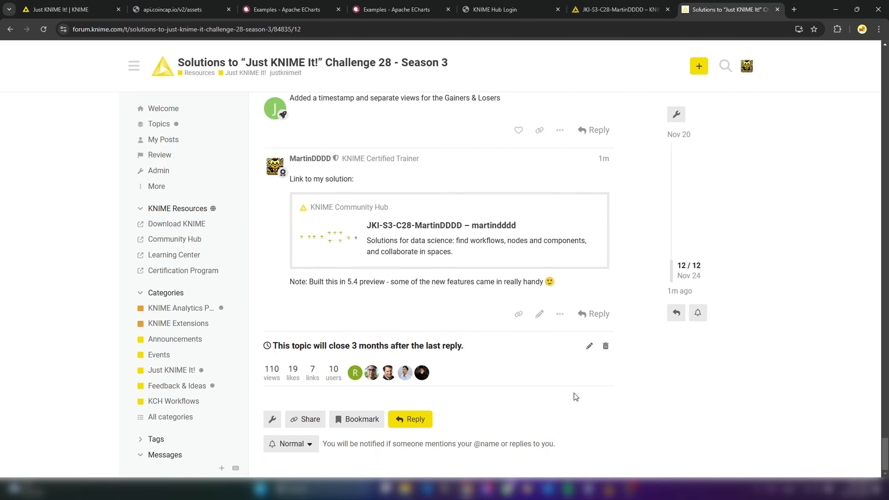